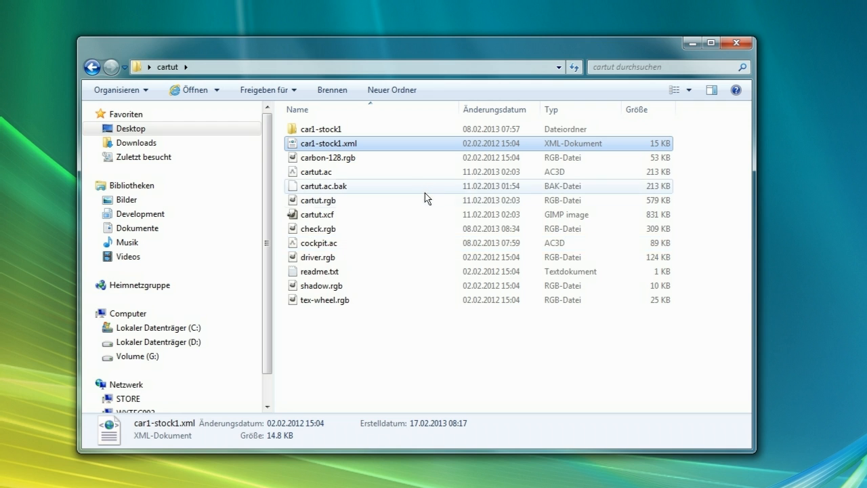
# Delete the car1-stock1 folder from the cartut folder
pyautogui.click(323, 129)
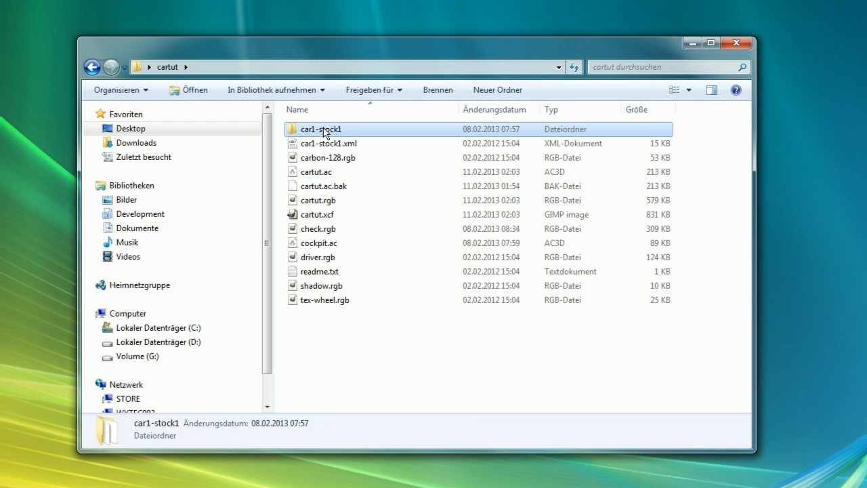
pyautogui.press('Delete')
pyautogui.click(487, 296)
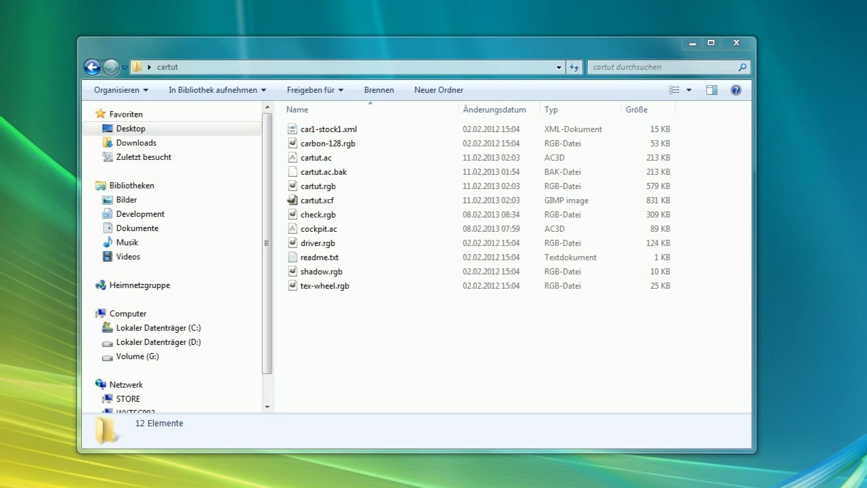
# Open a second file window and navigate to the torcs folder under Programme (x86) on drive C
pyautogui.press('super+e')
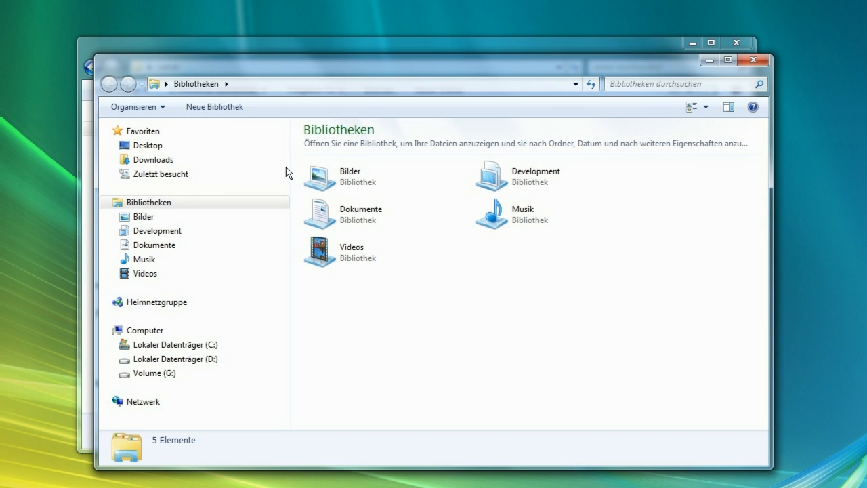
pyautogui.click(180, 345)
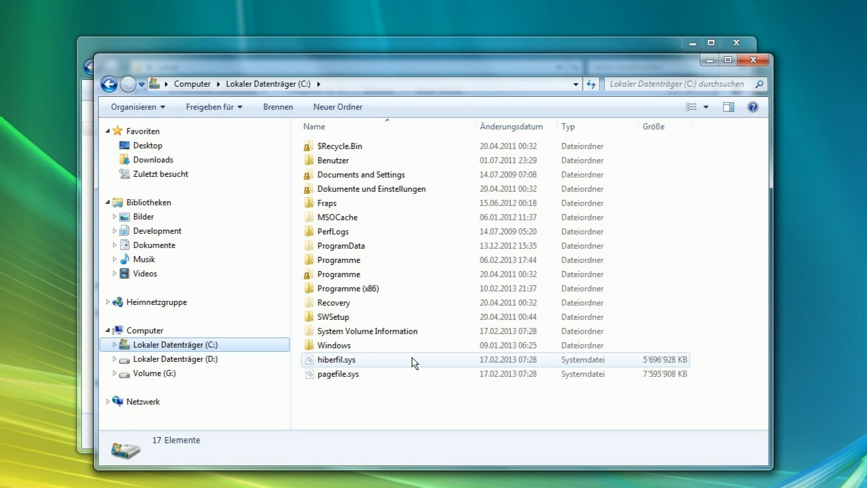
pyautogui.doubleClick(372, 291)
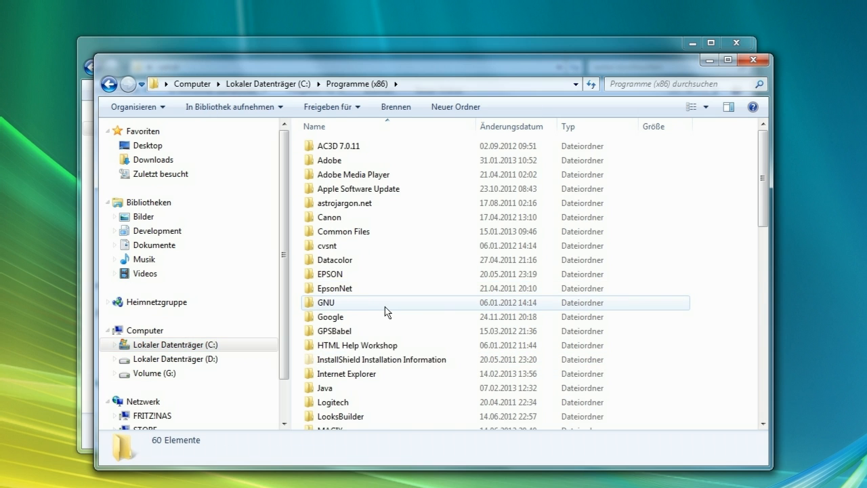
pyautogui.scroll(-10, 384, 306)
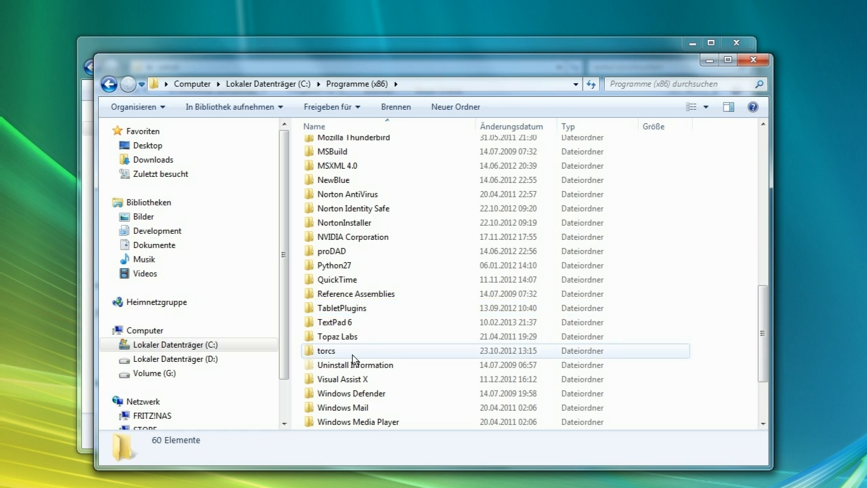
pyautogui.doubleClick(352, 355)
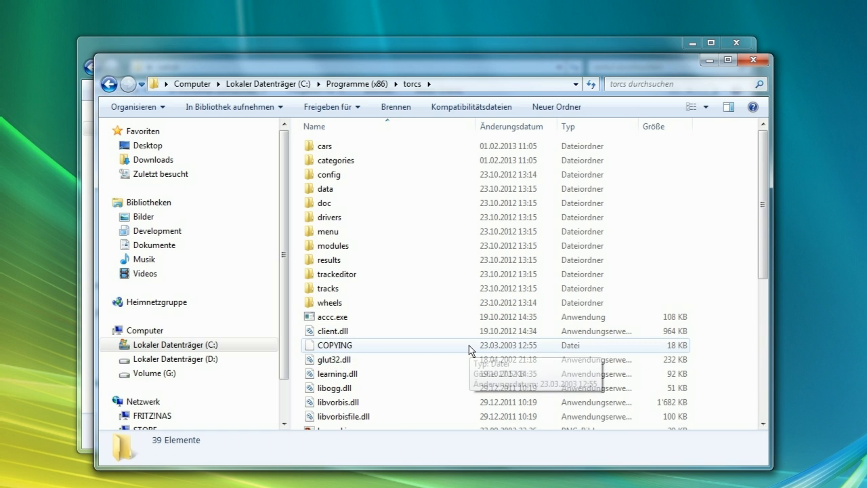
# Copy accc.exe and stripe.exe from the torcs folder into the cartut folder
pyautogui.scroll(-2, 405, 279)
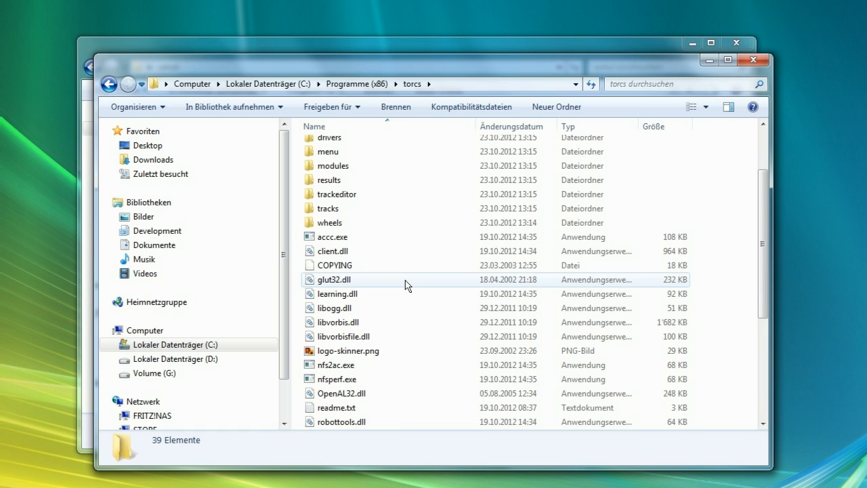
pyautogui.click(348, 236)
pyautogui.scroll(-1, 478, 308)
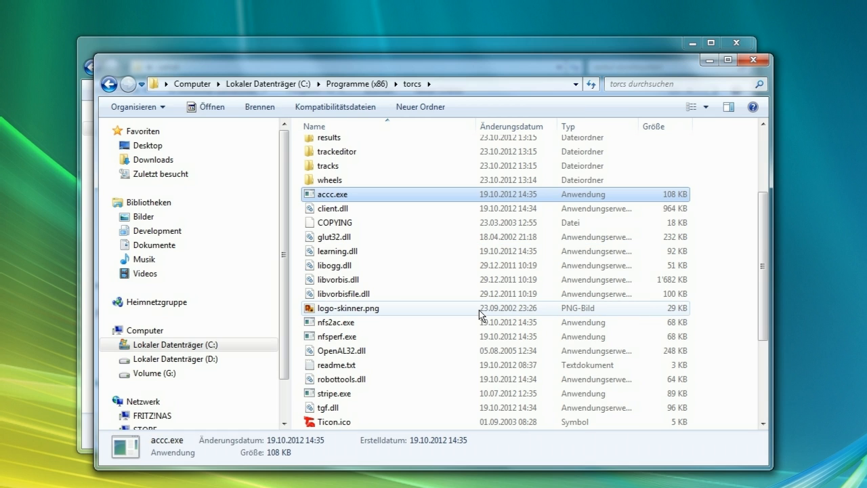
pyautogui.keyDown('ctrl'); pyautogui.click(451, 395); pyautogui.keyUp('ctrl')
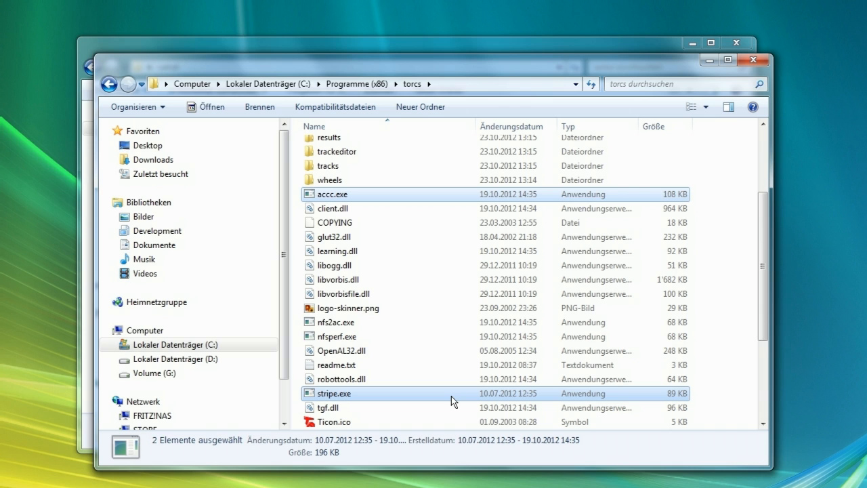
pyautogui.click(762, 61)
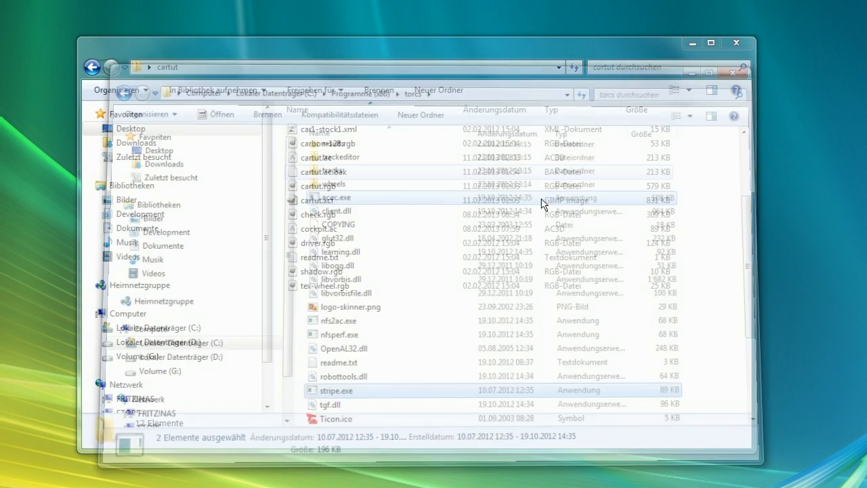
pyautogui.hotkey('ctrl', 'v')
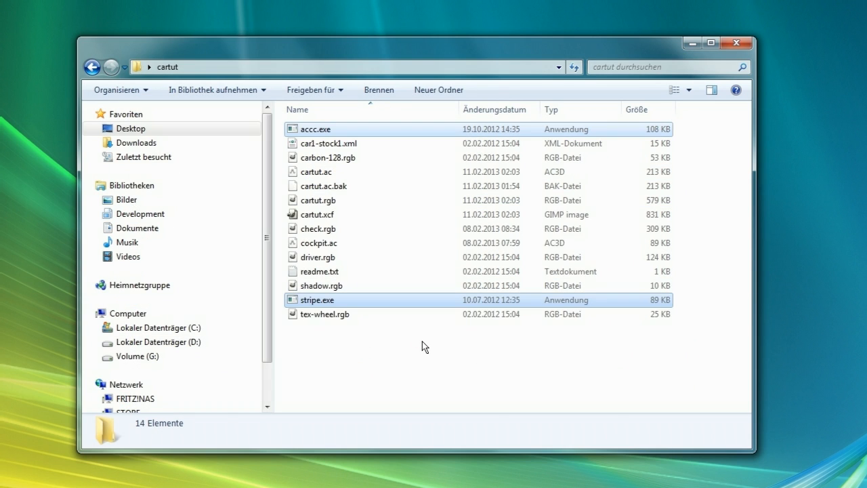
pyautogui.click(409, 360)
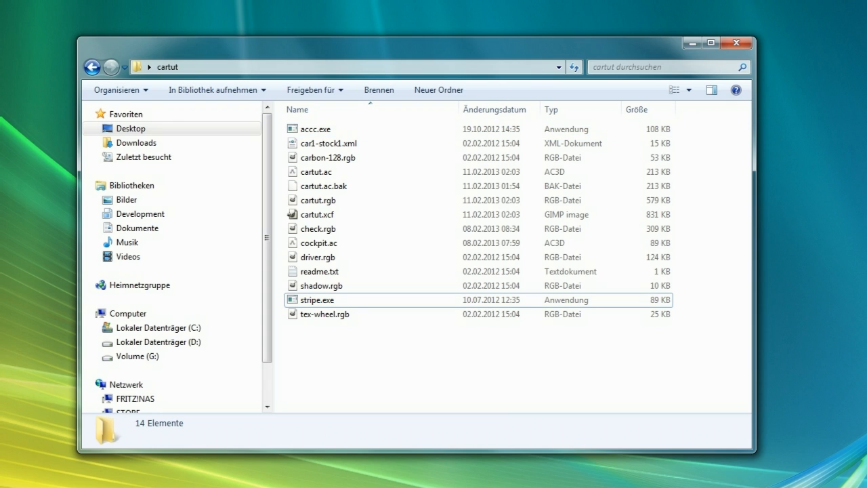
# Open a command prompt window and move it over the cartut folder window
pyautogui.press('super')
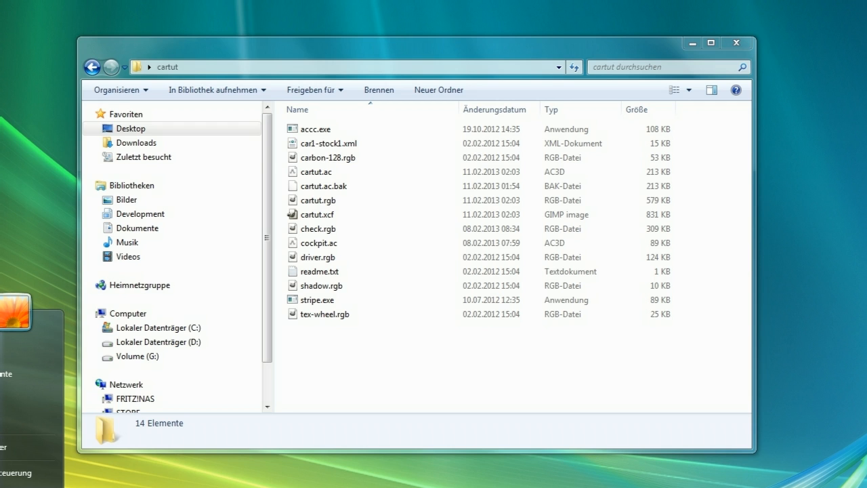
pyautogui.write('cmd')
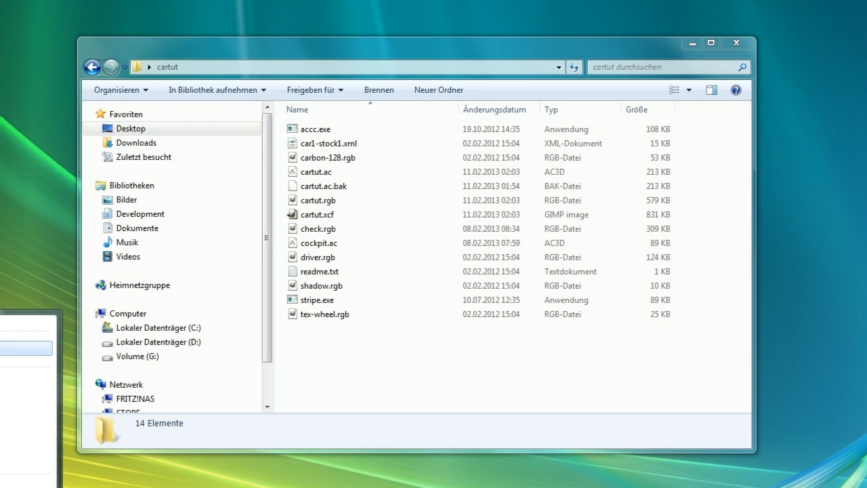
pyautogui.press('Return')
pyautogui.moveTo(262, 15); pyautogui.dragTo(492, 138)
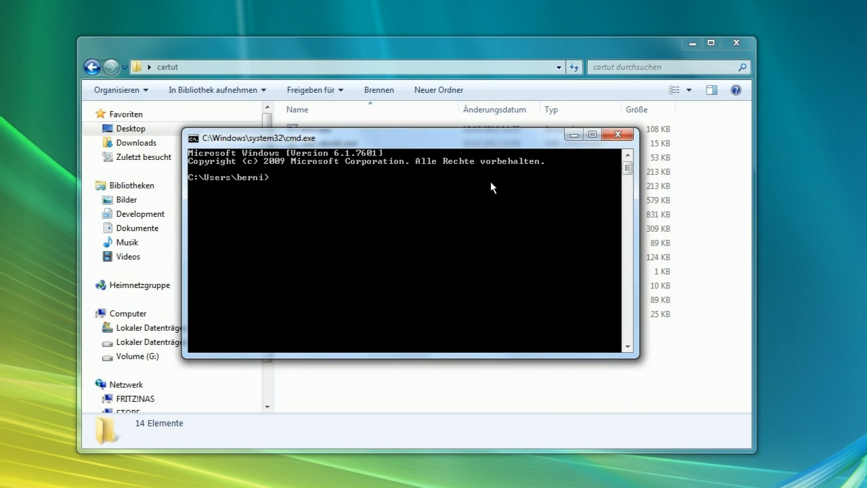
# Change the command prompt's directory to Desktop\cartut and list its files with dir
pyautogui.write('cd Desktop')
pyautogui.press('Return')
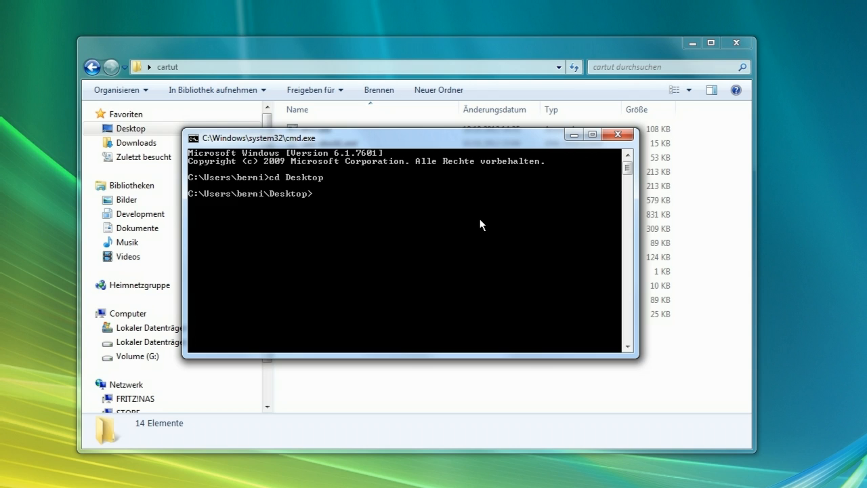
pyautogui.write('cd cartut')
pyautogui.press('Return')
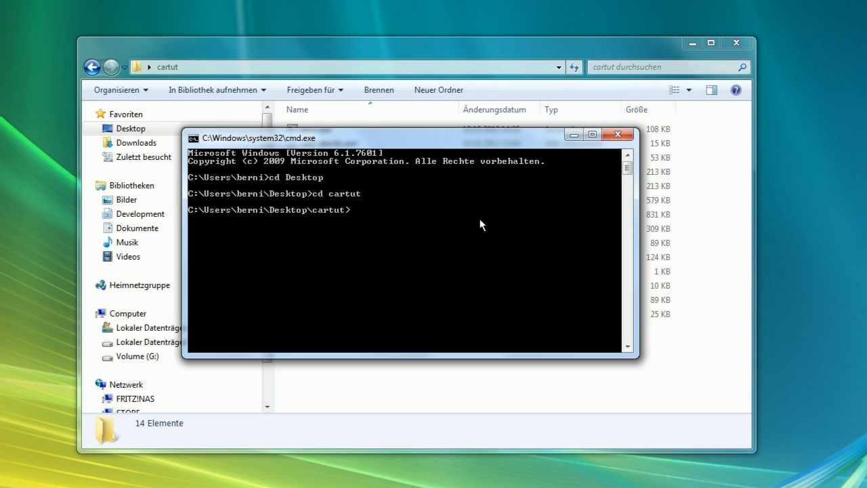
pyautogui.write('dir')
pyautogui.press('Return')
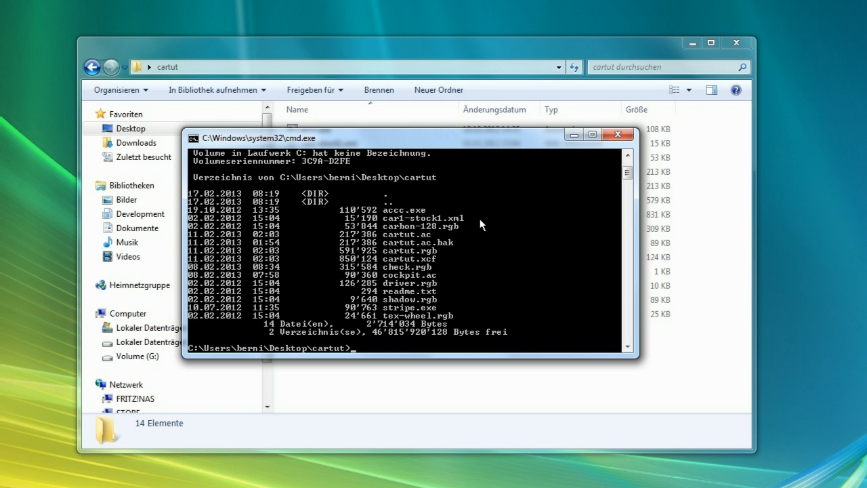
# Run accc +es 0 cartut.ac cartut.acc to convert the model into the .acc format
pyautogui.write('accc +es 0 cartut.ac cartut.acc')
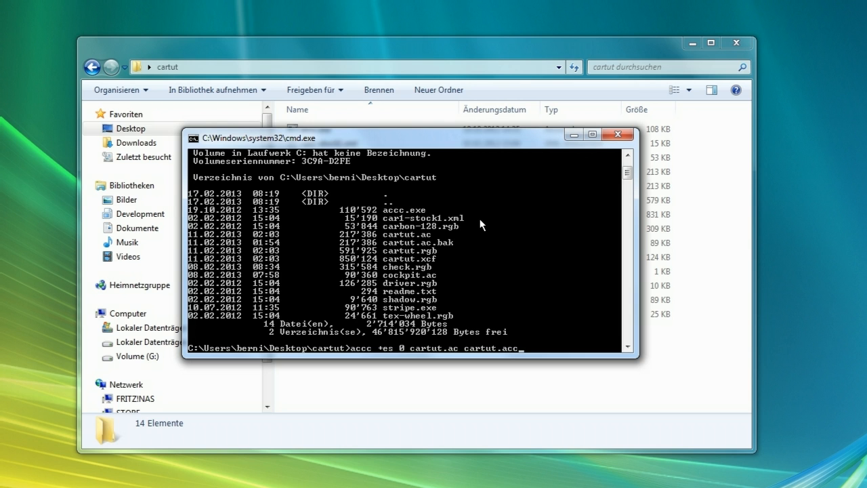
pyautogui.press('Return')
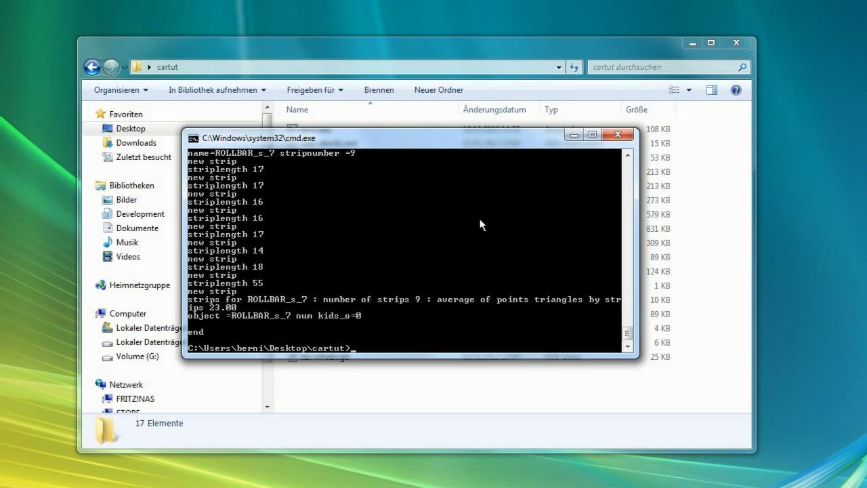
# Minimize the command prompt and inspect the new files in the cartut folder
pyautogui.click(572, 134)
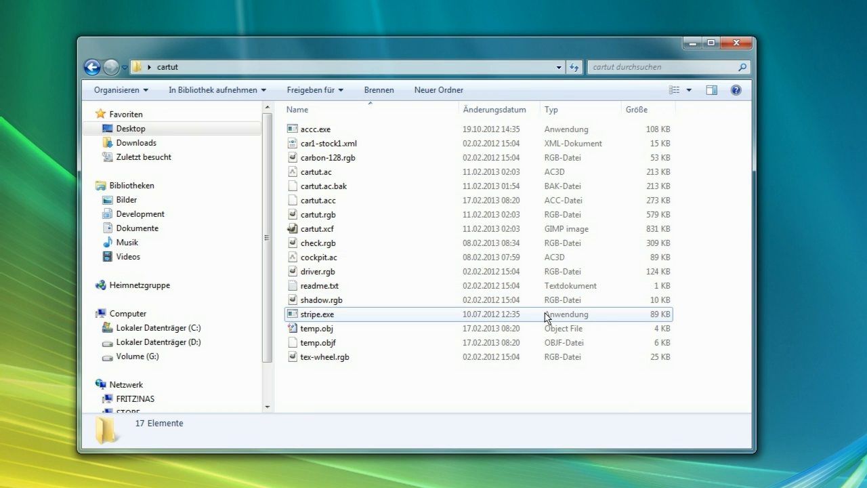
pyautogui.click(337, 203)
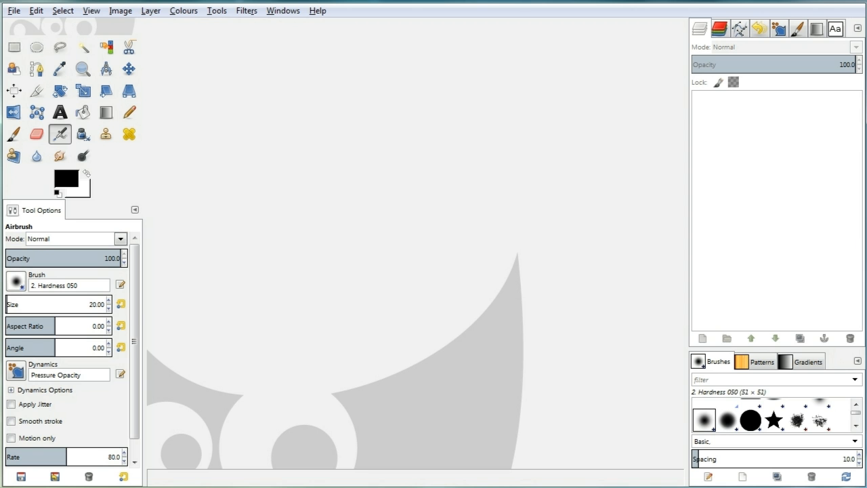
# In GIMP, open shadow.rgb from the cartut folder on the Desktop
pyautogui.click(19, 11)
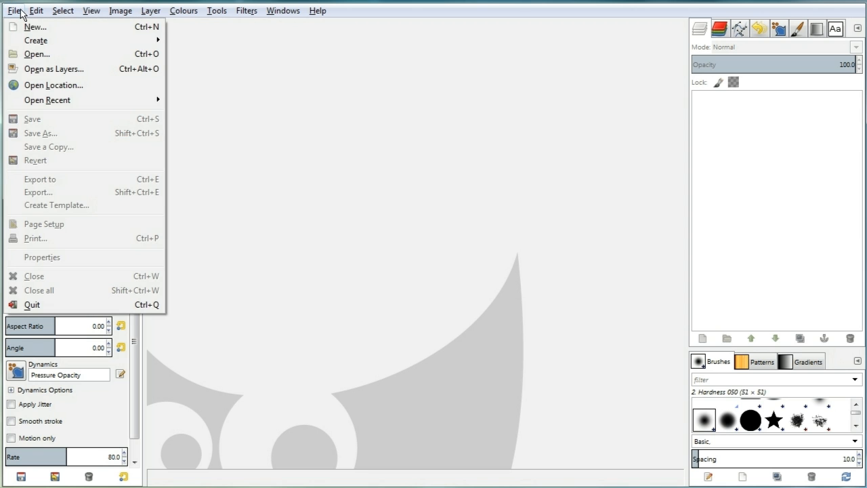
pyautogui.click(43, 54)
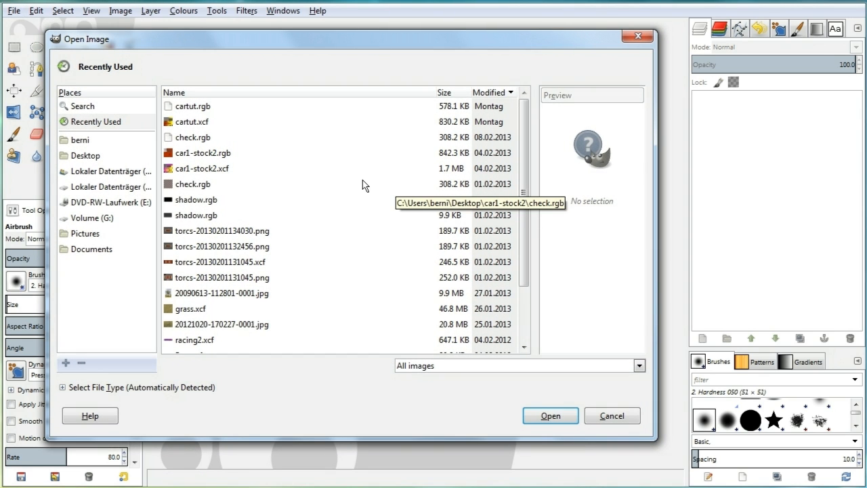
pyautogui.click(97, 158)
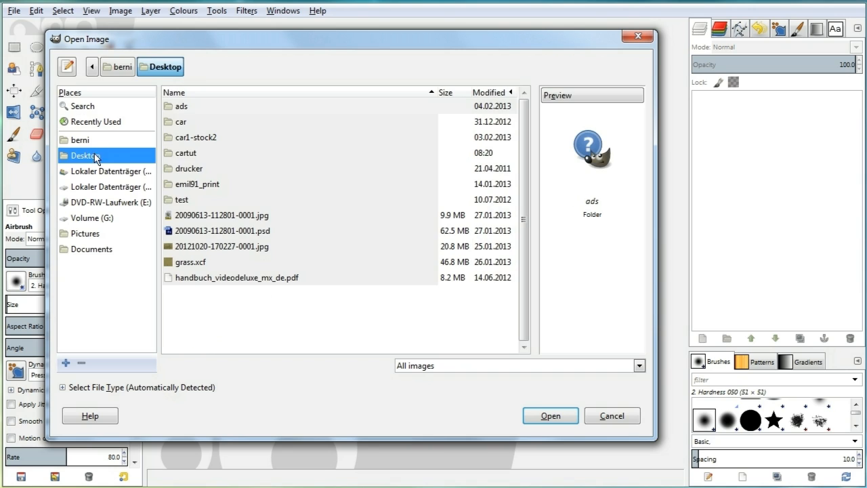
pyautogui.doubleClick(189, 156)
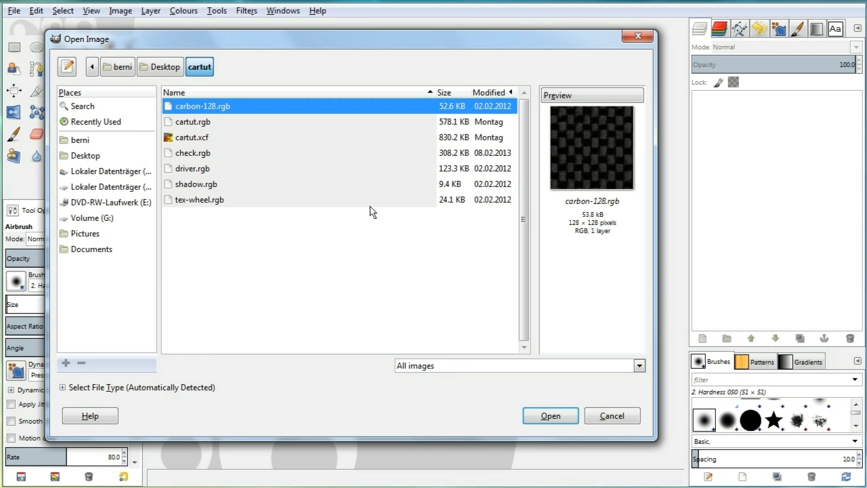
pyautogui.click(220, 182)
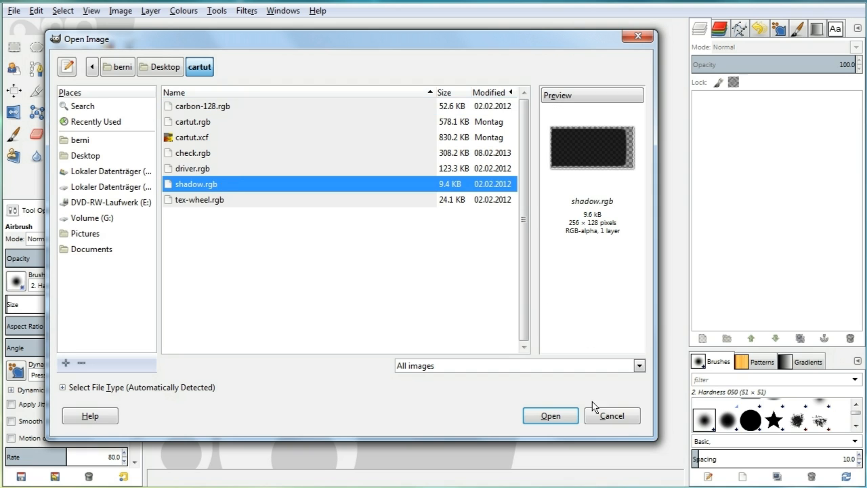
pyautogui.click(553, 419)
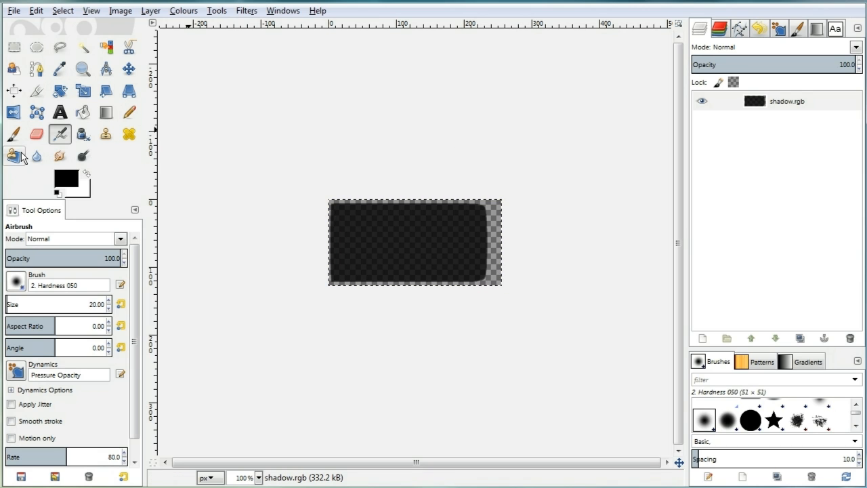
# Swap to a white foreground and bucket-fill the whole shadow image white using Fill whole selection
pyautogui.click(86, 173)
pyautogui.click(83, 112)
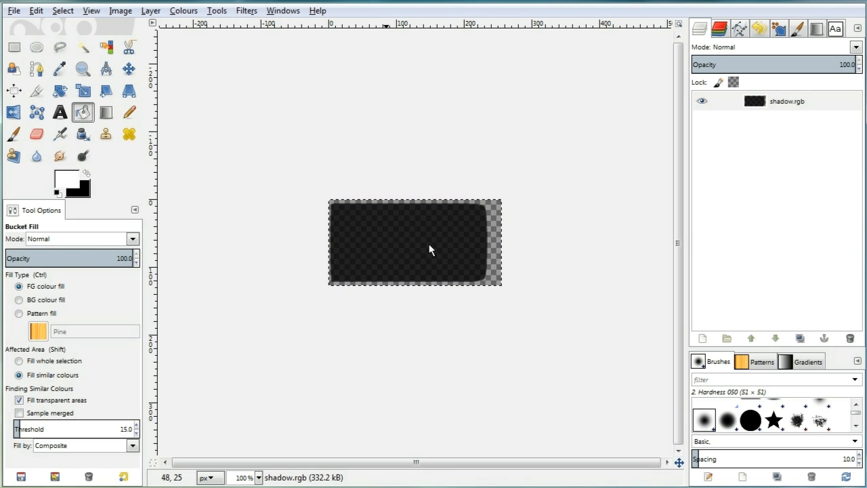
pyautogui.click(469, 256)
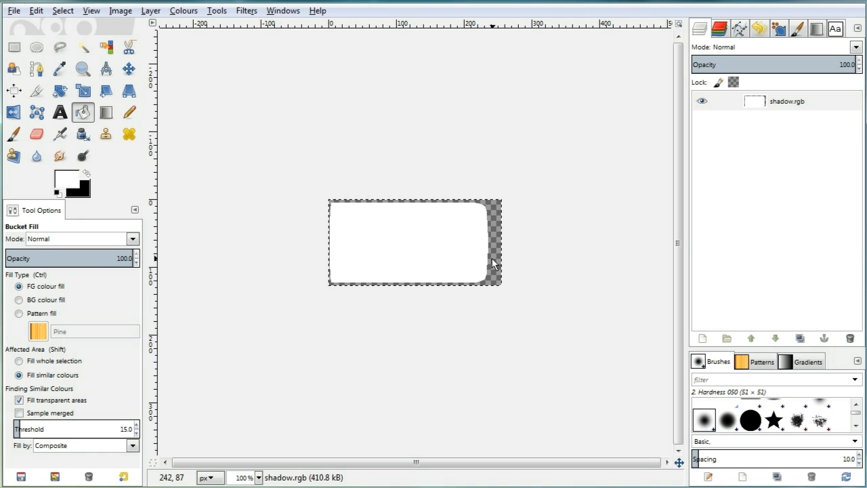
pyautogui.click(41, 360)
pyautogui.click(371, 228)
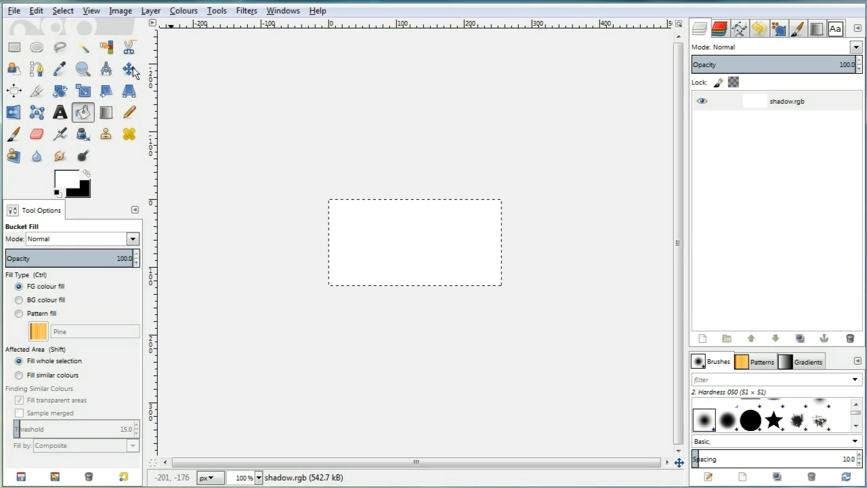
# Overwrite shadow.rgb with the edited white image
pyautogui.click(15, 12)
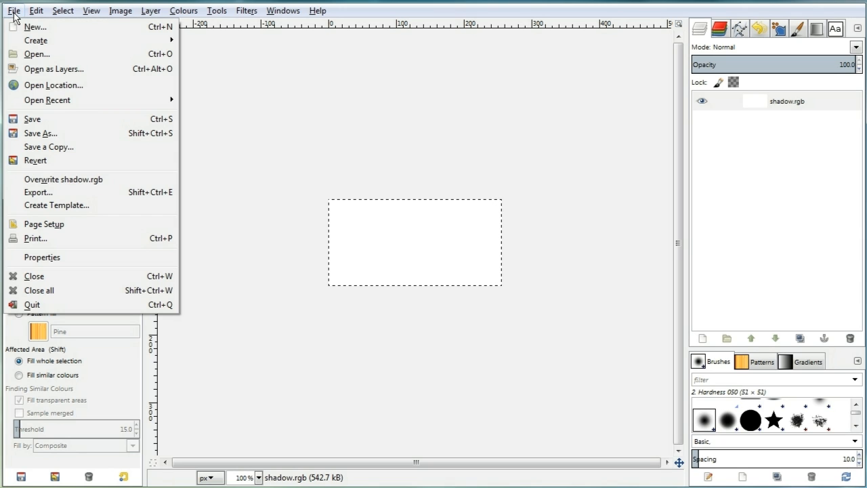
pyautogui.click(86, 180)
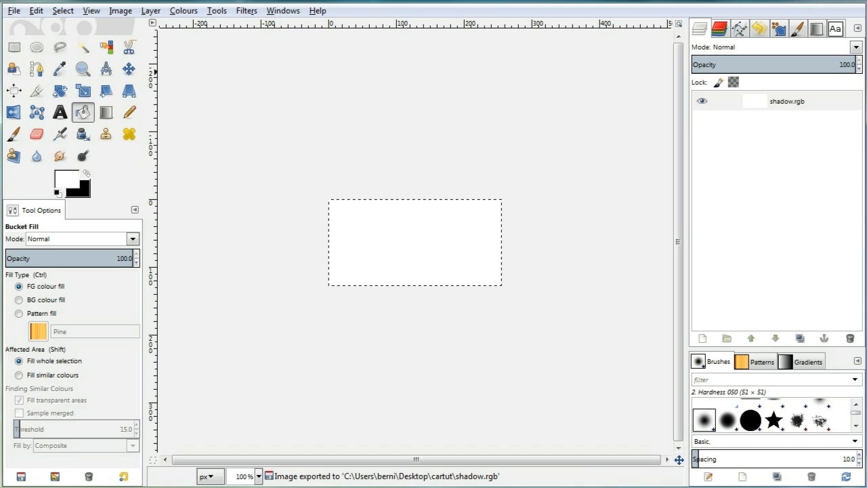
pyautogui.click(10, 11)
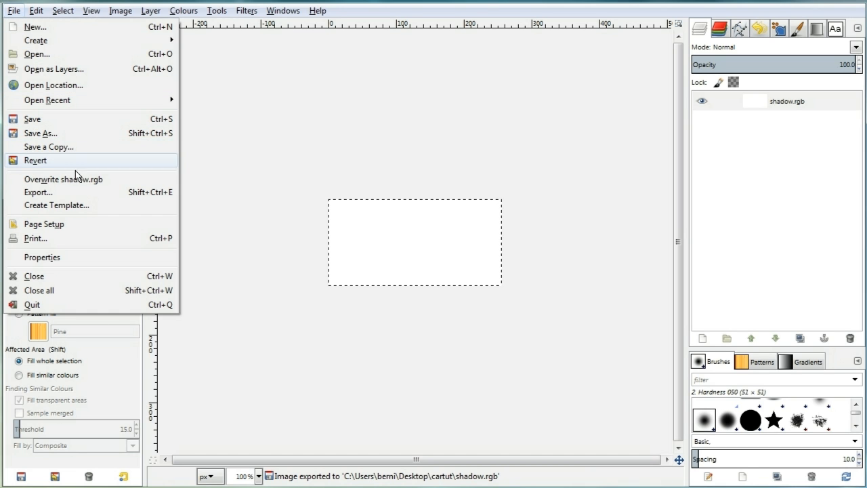
# Close the shadow image without saving and minimize GIMP
pyautogui.click(72, 276)
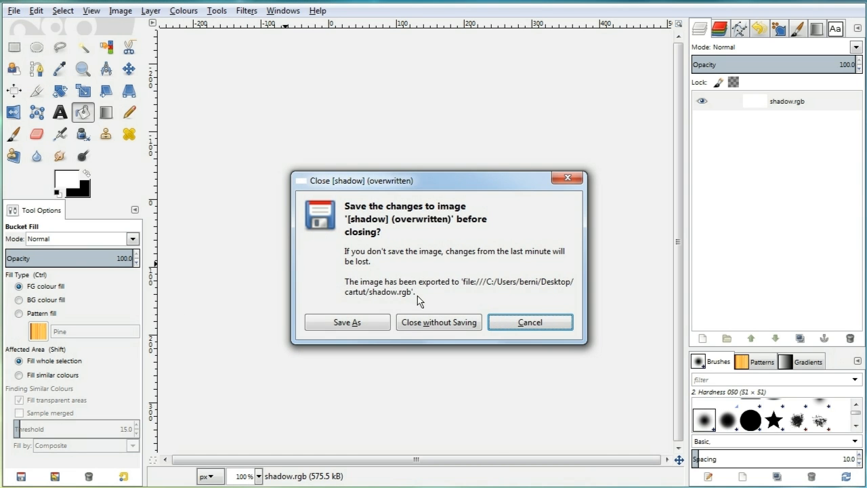
pyautogui.click(452, 323)
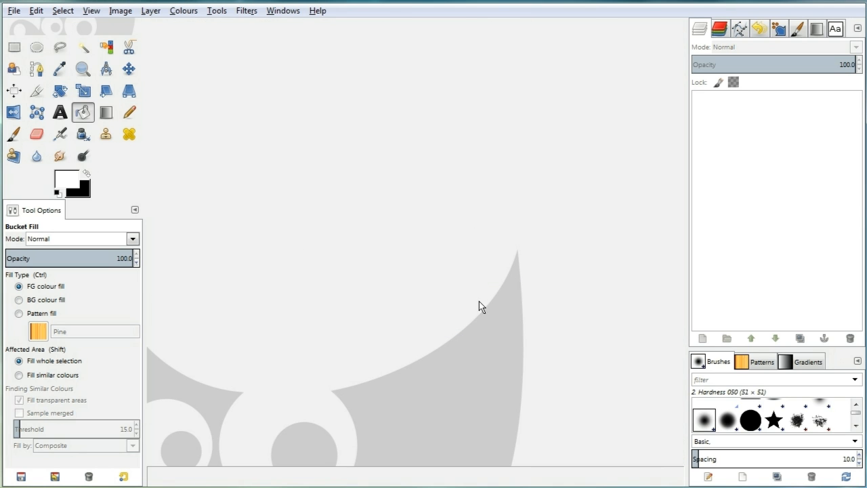
pyautogui.click(802, 2)
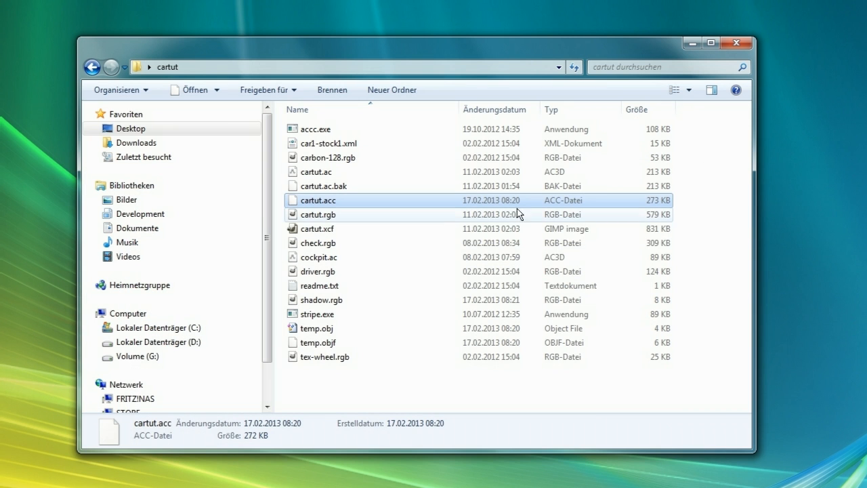
# Open car1-stock1.xml from the cartut folder in TextPad and enlarge the editor window
pyautogui.click(316, 298)
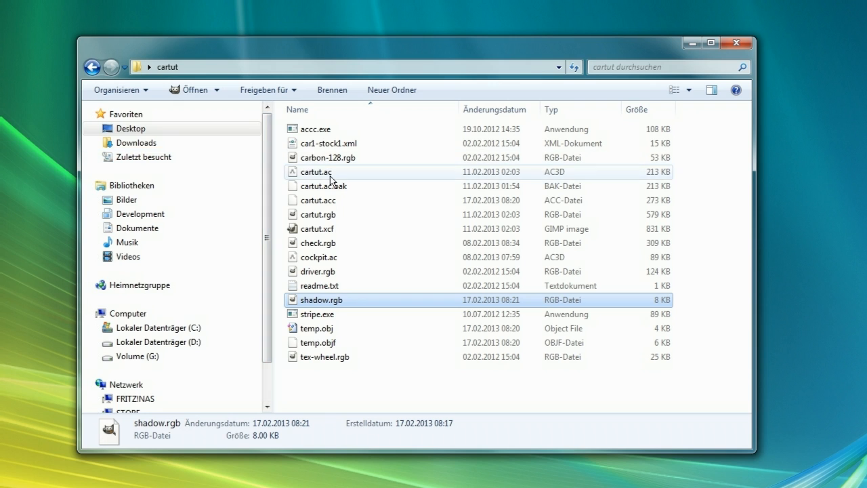
pyautogui.rightClick(317, 141)
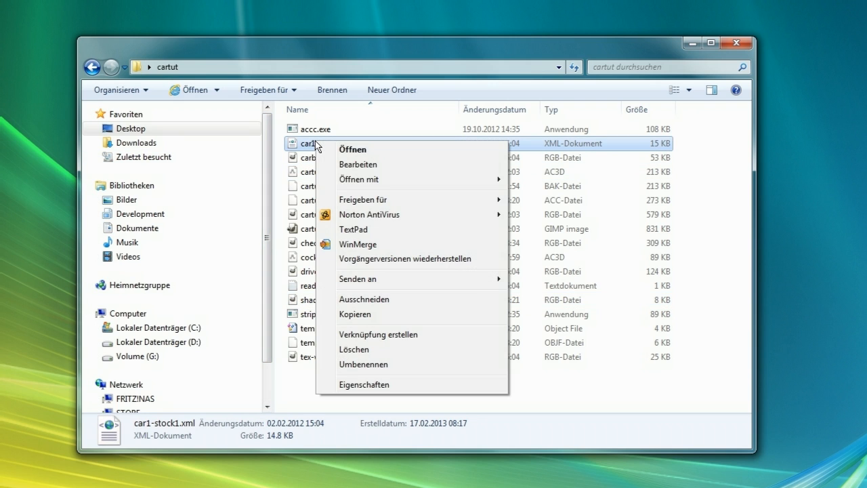
pyautogui.click(354, 229)
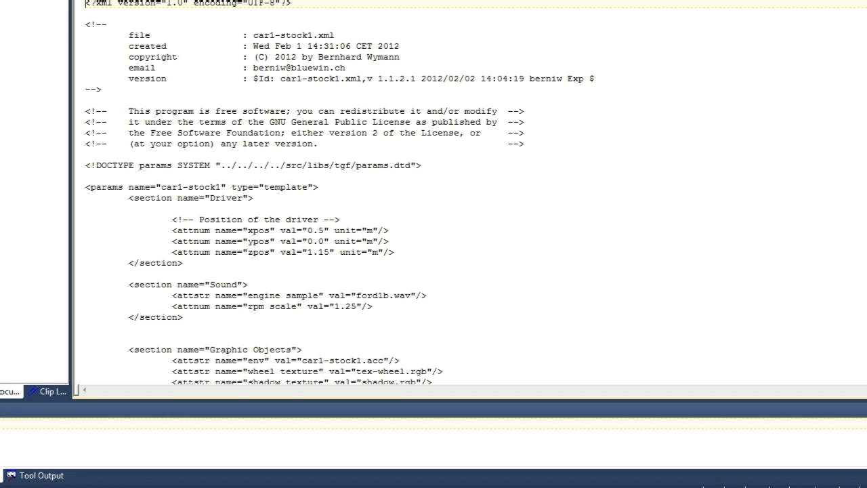
pyautogui.moveTo(799, 0); pyautogui.dragTo(799, 0)
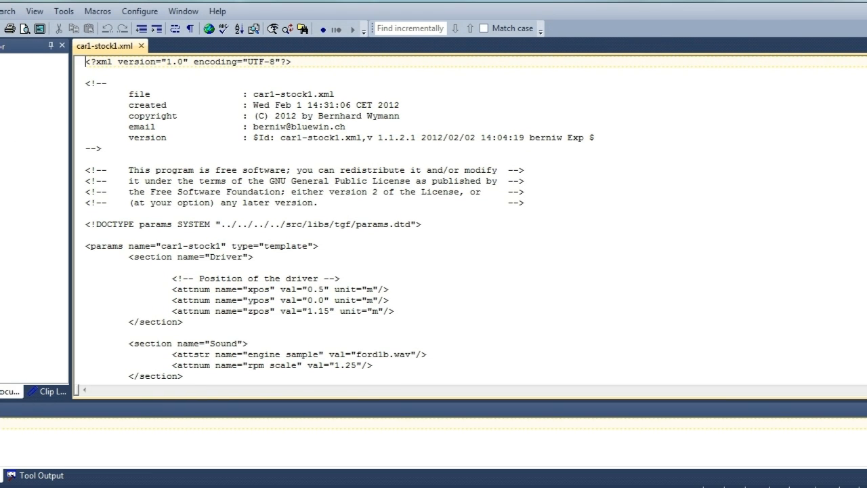
pyautogui.moveTo(0, 171); pyautogui.dragTo(0, 171)
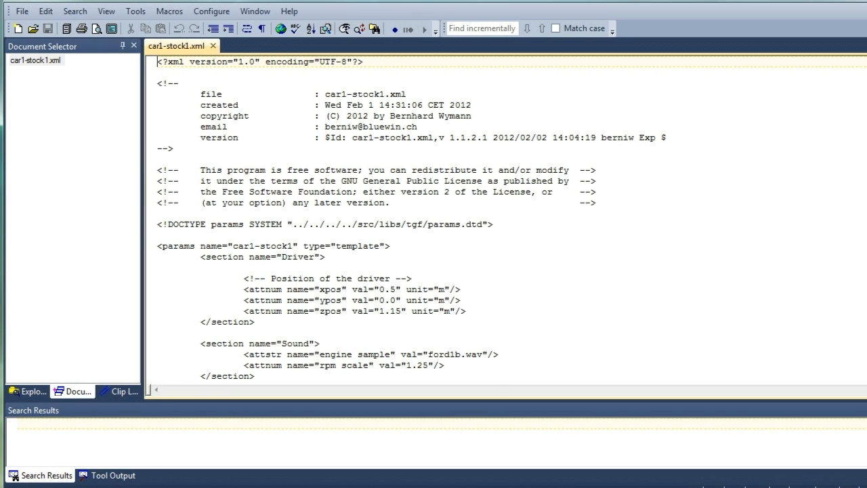
pyautogui.moveTo(866, 223); pyautogui.dragTo(864, 223)
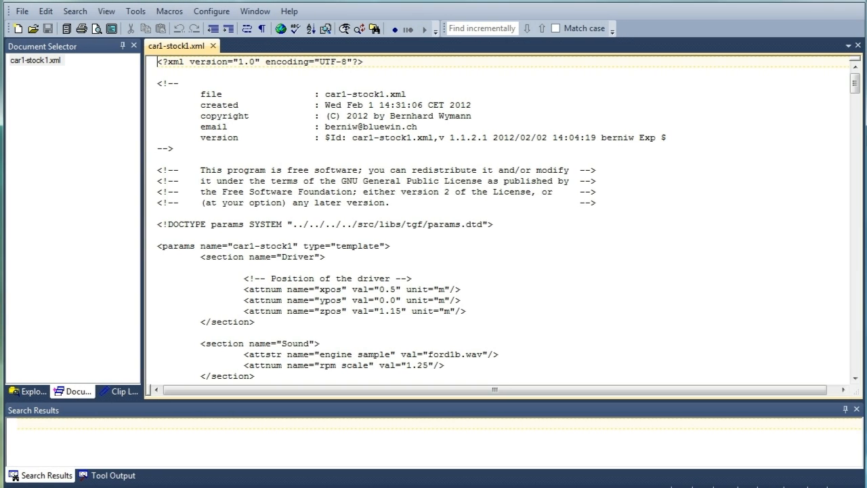
pyautogui.moveTo(569, 487); pyautogui.dragTo(569, 487)
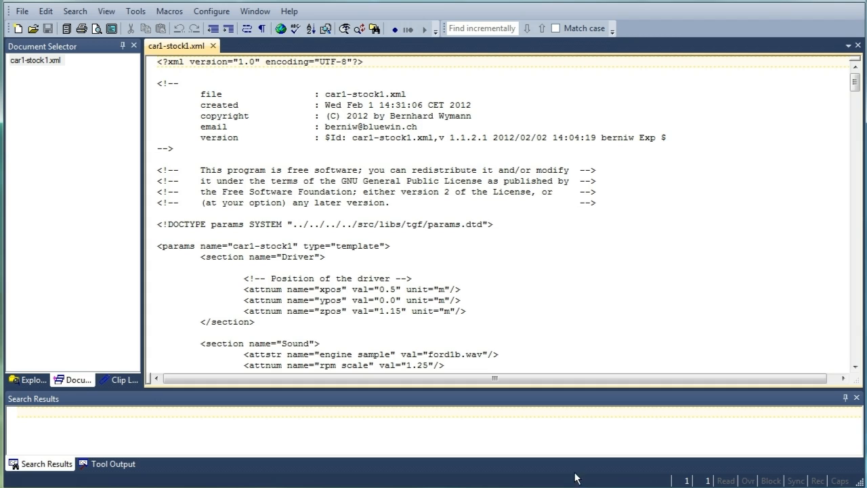
# Search for car1-stock1 with Replace and replace it with cartut in the file comment line
pyautogui.click(229, 62)
pyautogui.hotkey('ctrl', 'h')
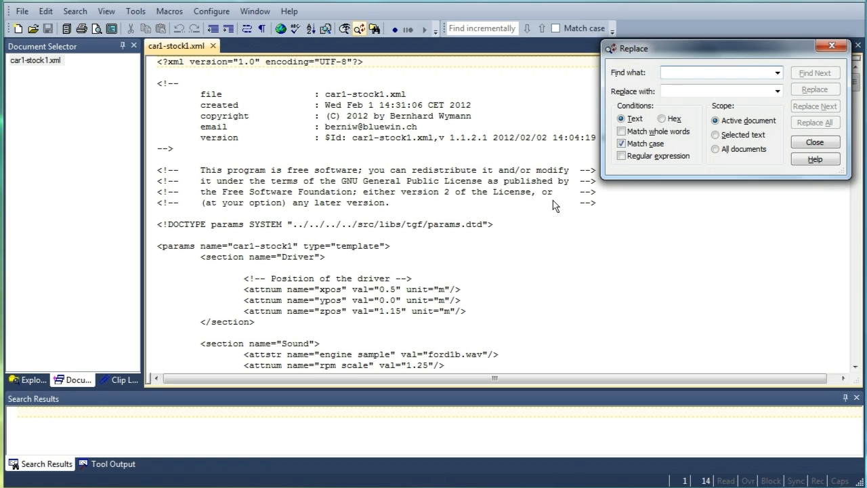
pyautogui.write('car1-stock1')
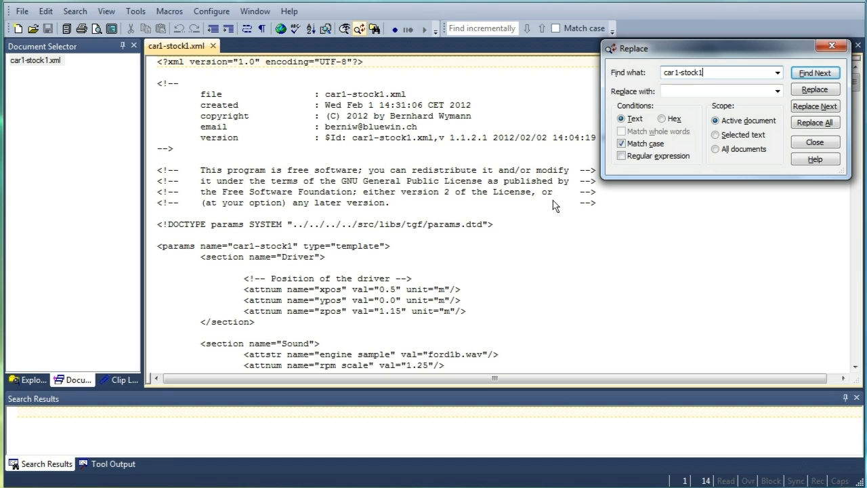
pyautogui.press('Tab')
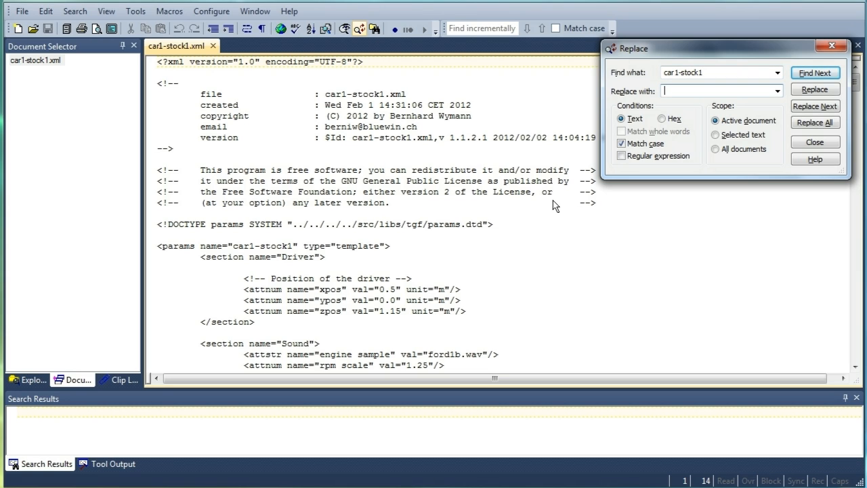
pyautogui.write('cartut')
pyautogui.click(814, 75)
pyautogui.click(815, 92)
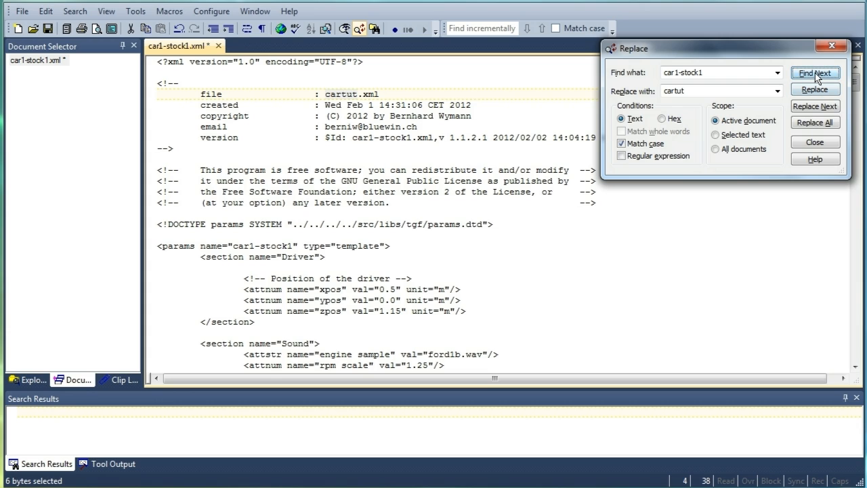
# Skip the version line and replace car1-stock1 with cartut in the params name and the env value
pyautogui.click(815, 73)
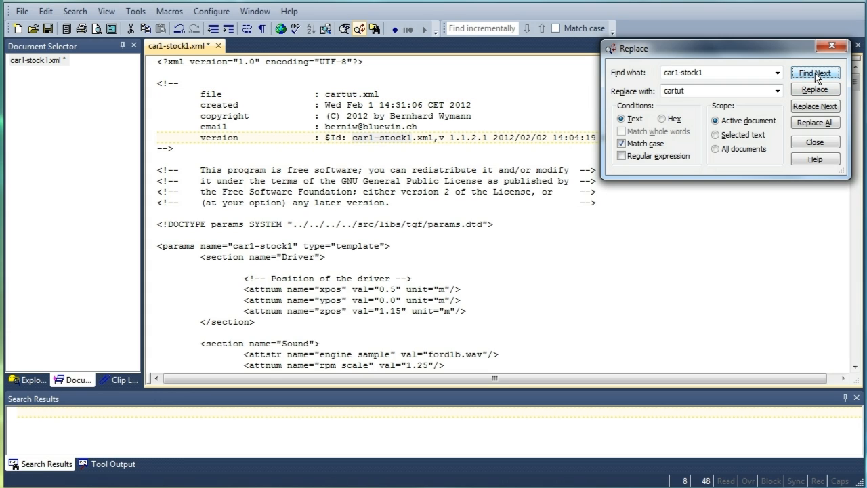
pyautogui.click(816, 74)
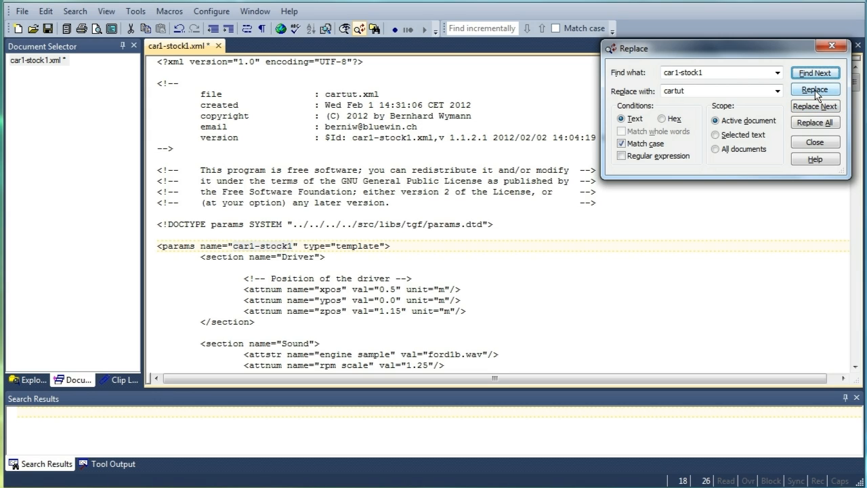
pyautogui.click(816, 95)
pyautogui.click(817, 94)
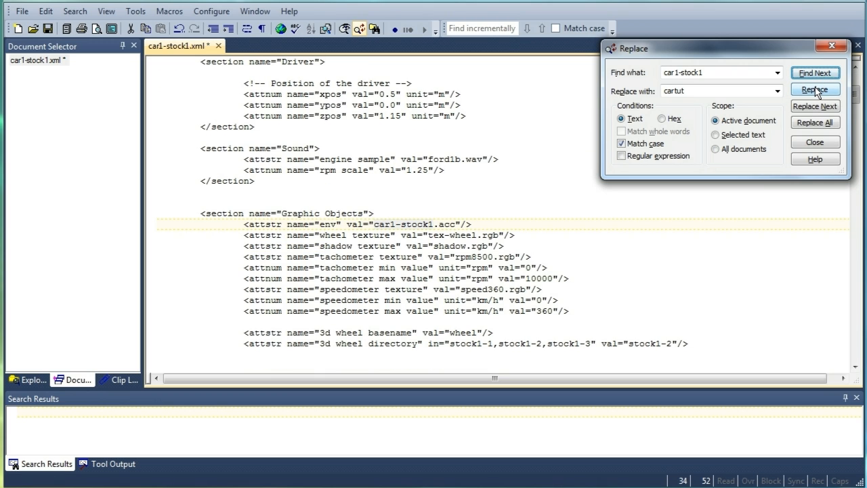
pyautogui.click(817, 93)
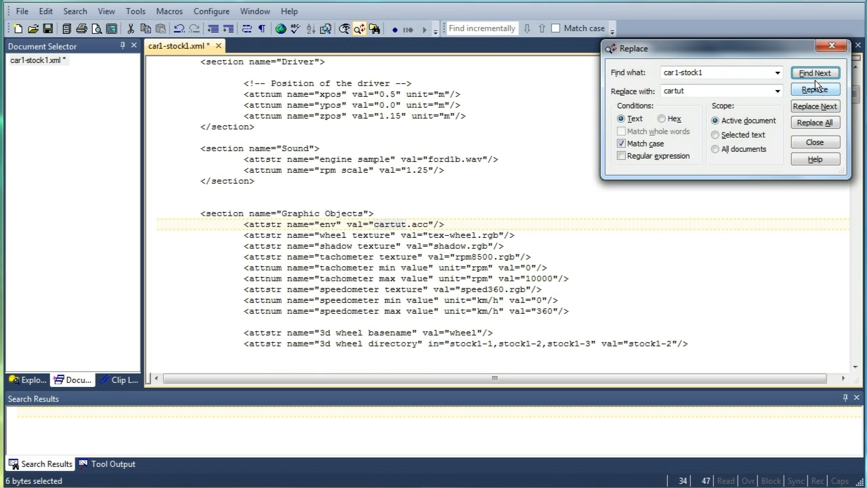
# Replace car1-stock1 with cartut in the car range value, close the Replace dialog and save the file
pyautogui.click(817, 73)
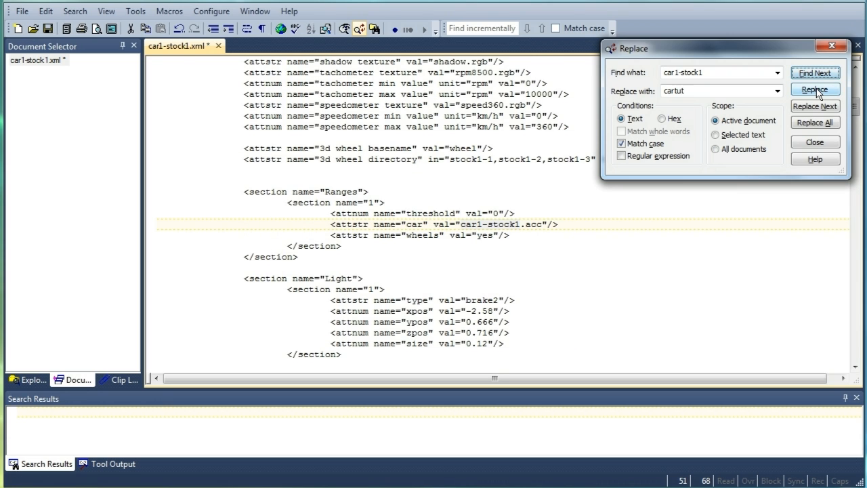
pyautogui.click(816, 91)
pyautogui.click(817, 75)
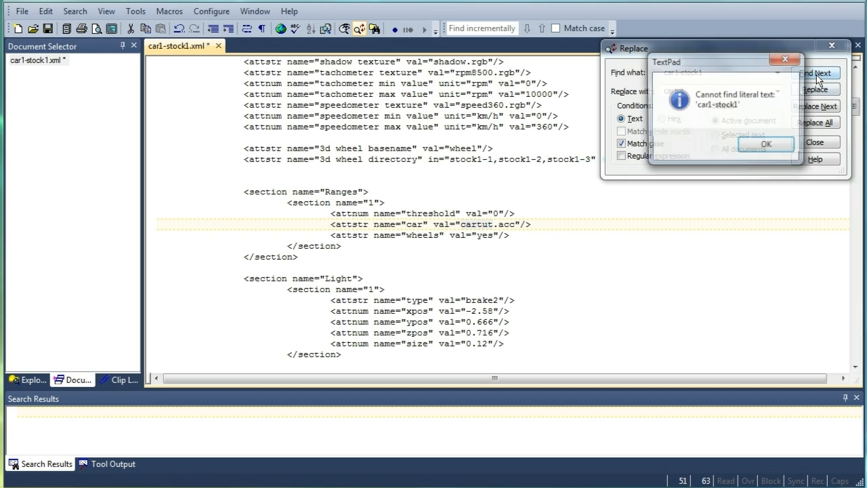
pyautogui.click(764, 147)
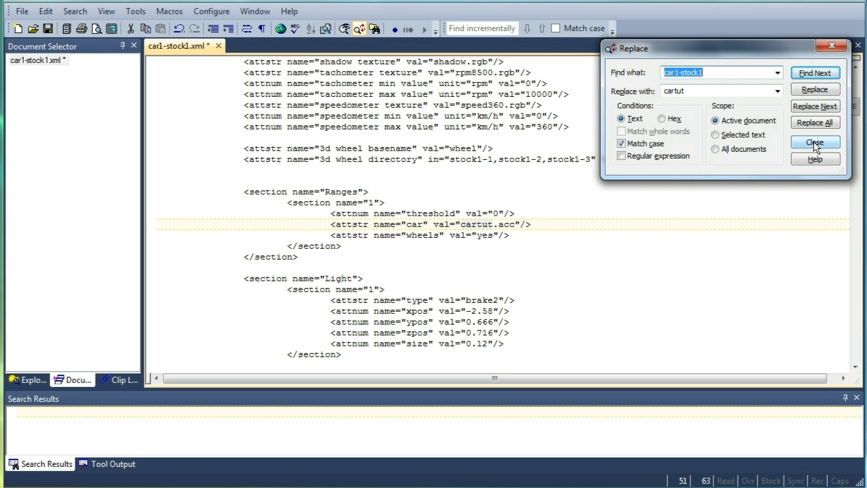
pyautogui.click(814, 144)
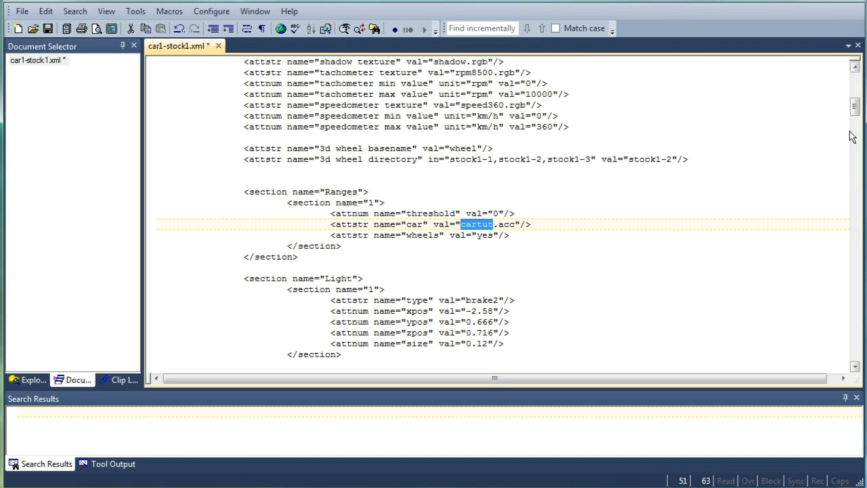
pyautogui.click(22, 10)
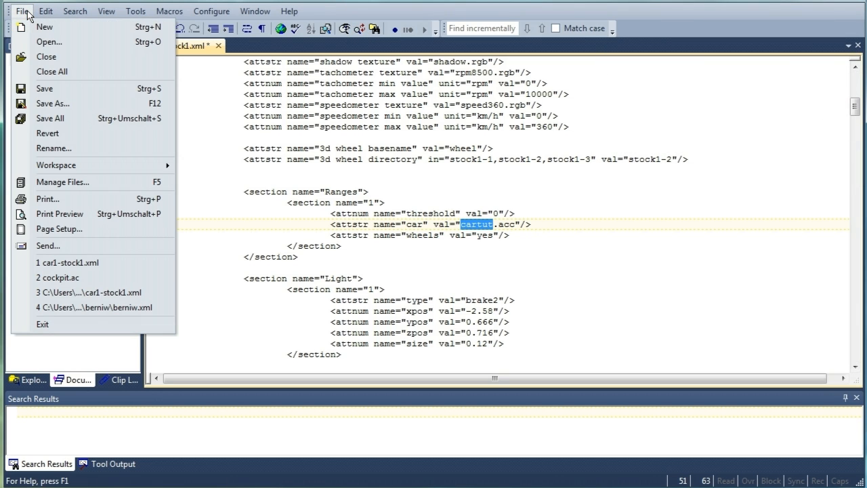
pyautogui.click(40, 89)
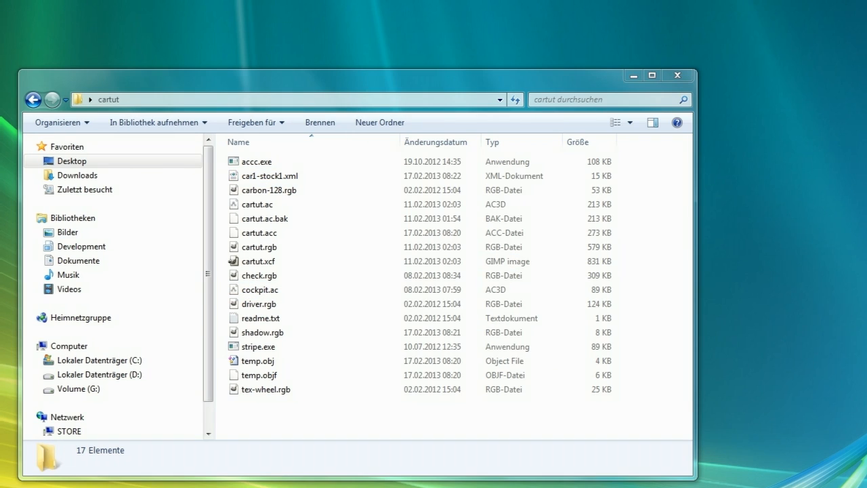
# Rename car1-stock1.xml in the cartut folder to cartut.xml
pyautogui.click(271, 177)
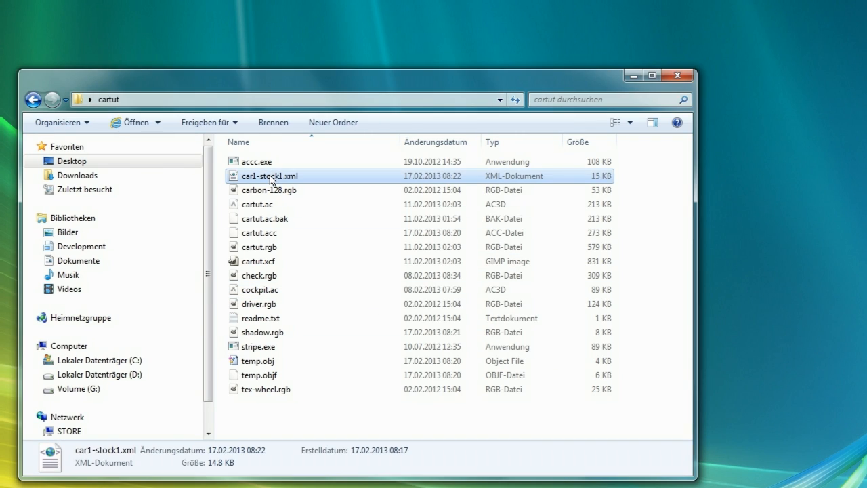
pyautogui.click(269, 176)
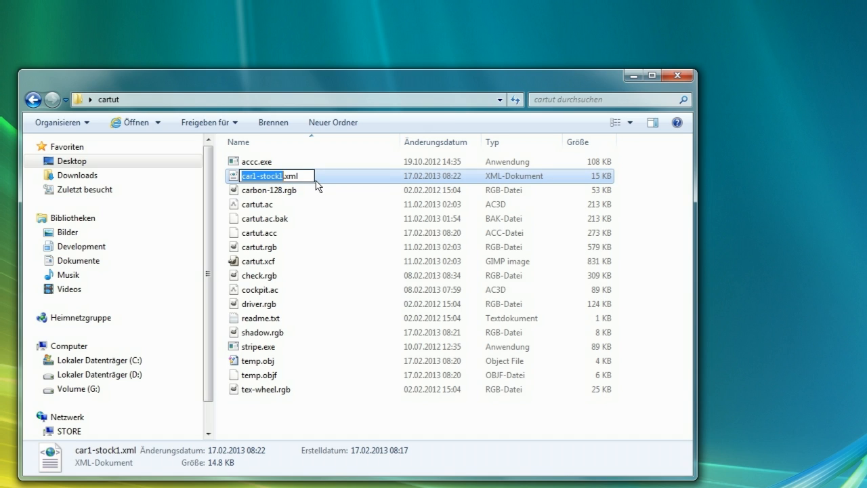
pyautogui.press('BackSpace')
pyautogui.write('cartut')
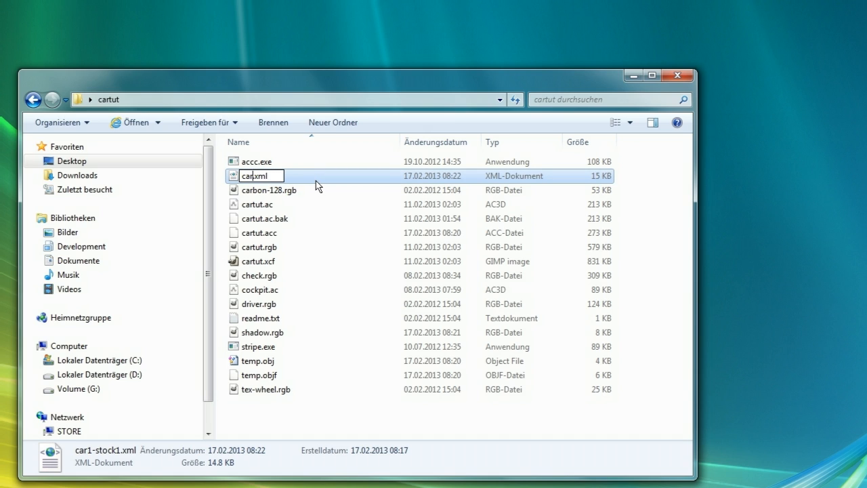
pyautogui.press('Return')
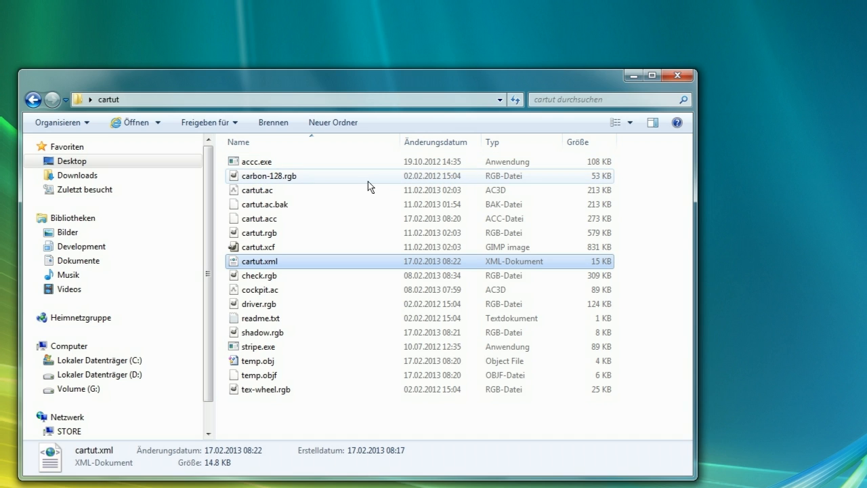
pyautogui.click(32, 99)
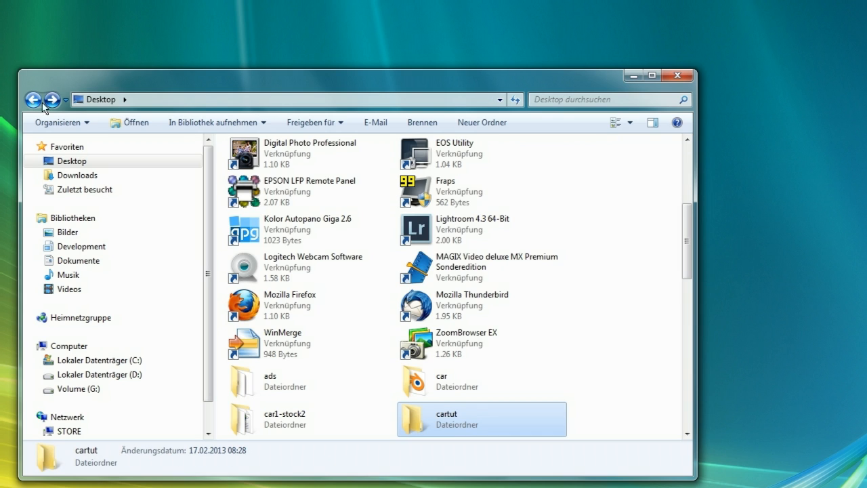
pyautogui.click(450, 417)
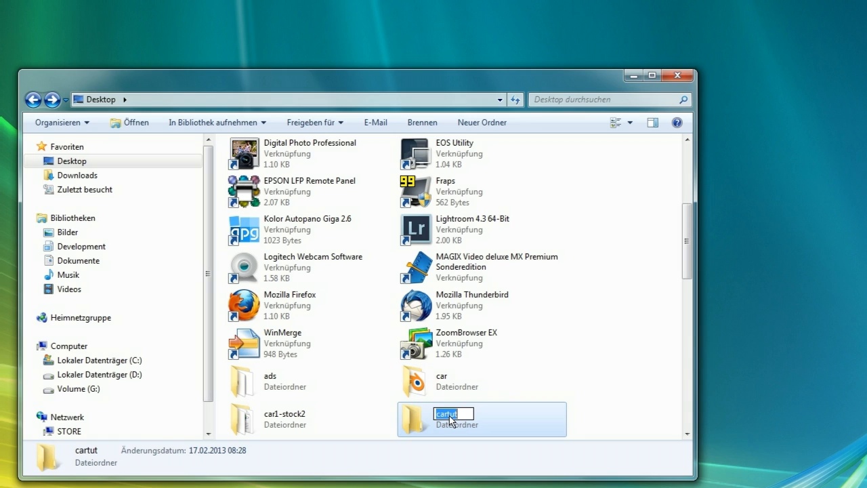
pyautogui.click(499, 420)
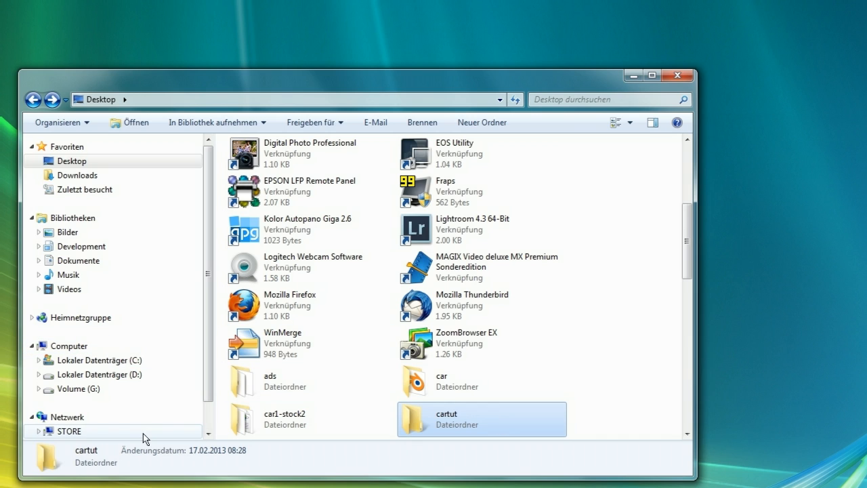
# Open a second Explorer window and browse to Local Disk (C:)
pyautogui.press('super')
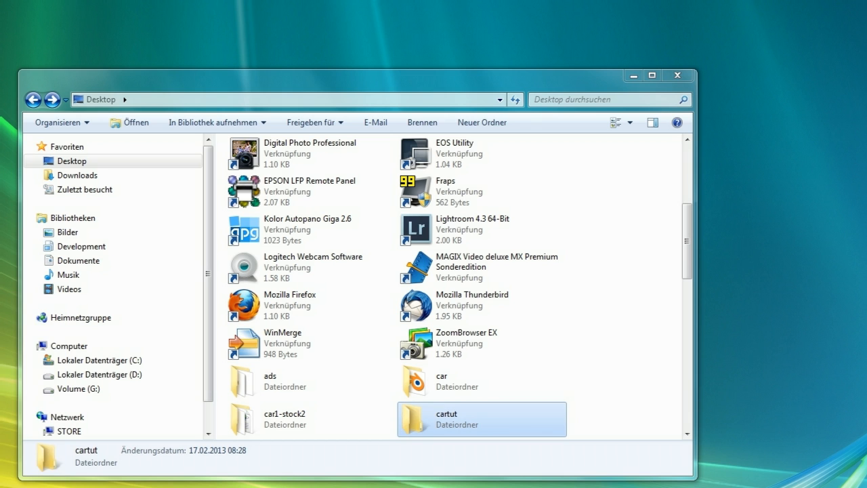
pyautogui.press('super+e')
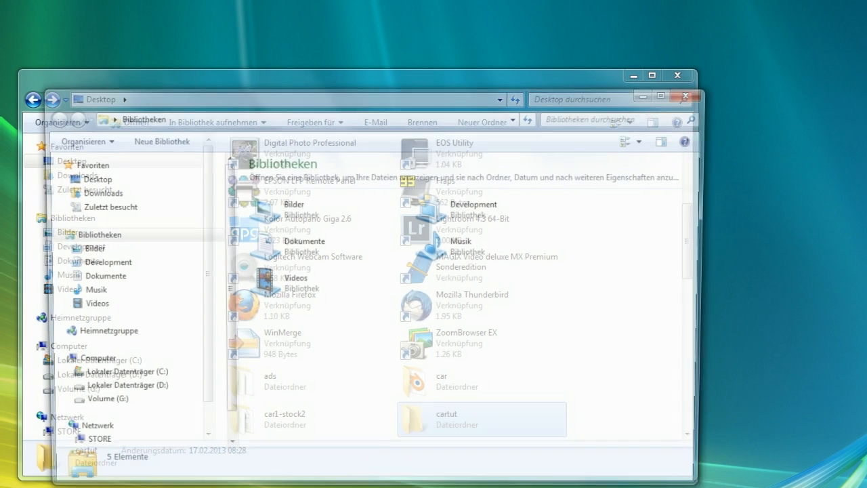
pyautogui.moveTo(363, 96); pyautogui.dragTo(413, 43)
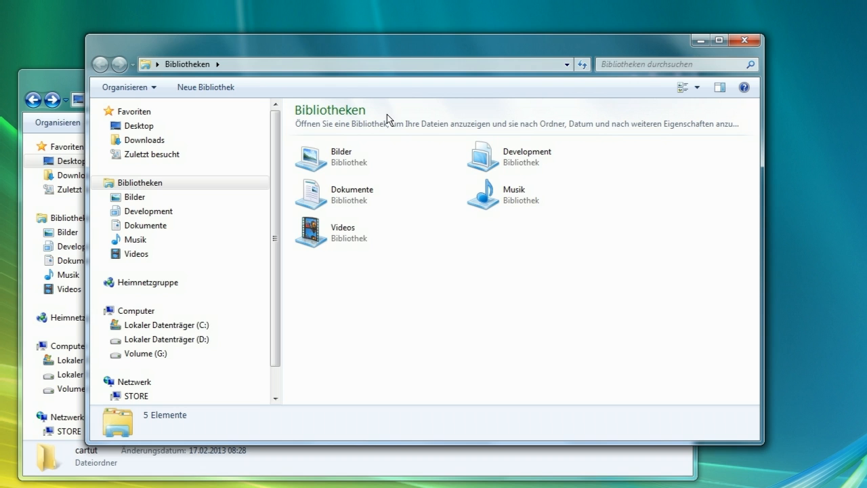
pyautogui.click(166, 324)
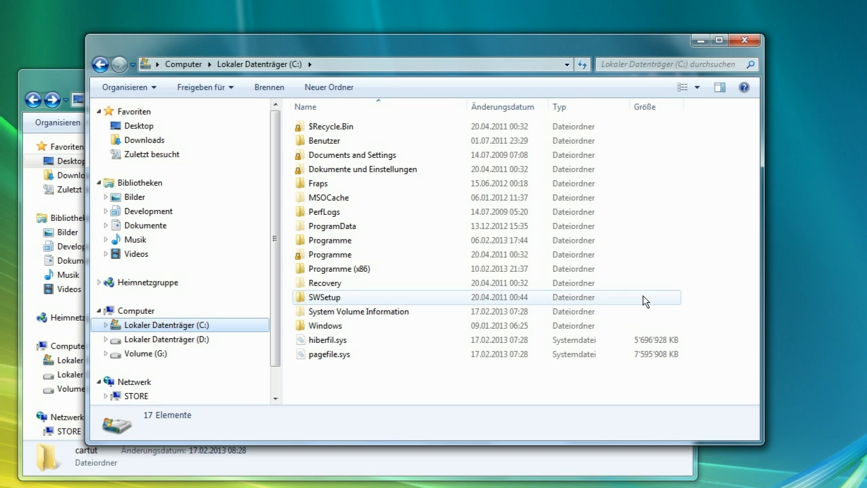
# Paste the cartut folder into C:\Programme (x86)\torcs\cars with administrator permission and check its contents
pyautogui.doubleClick(343, 274)
pyautogui.scroll(-12, 363, 271)
pyautogui.scroll(-1, 363, 281)
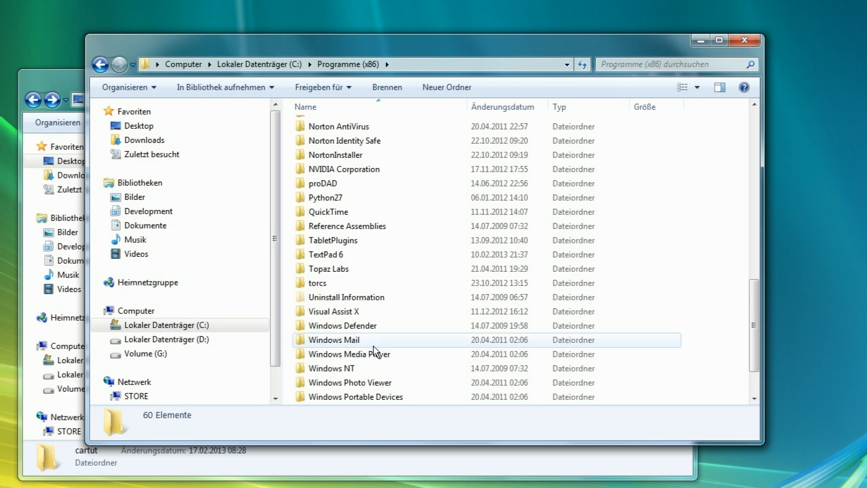
pyautogui.doubleClick(330, 283)
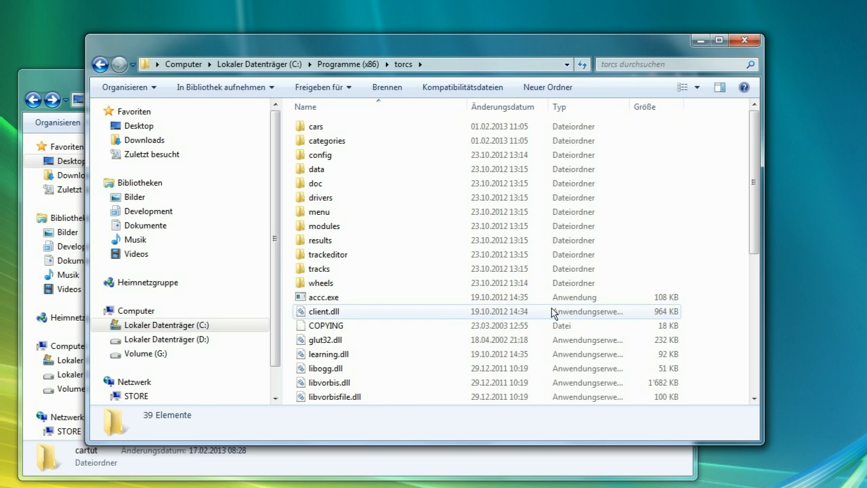
pyautogui.doubleClick(317, 127)
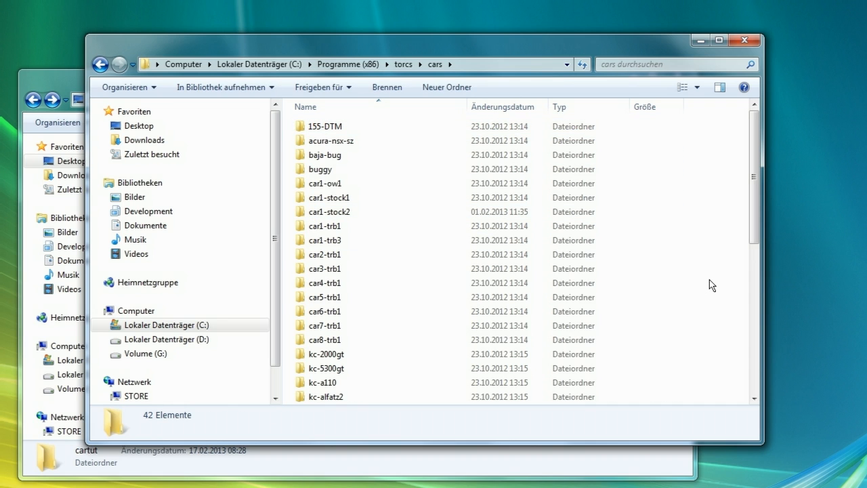
pyautogui.hotkey('ctrl', 'v')
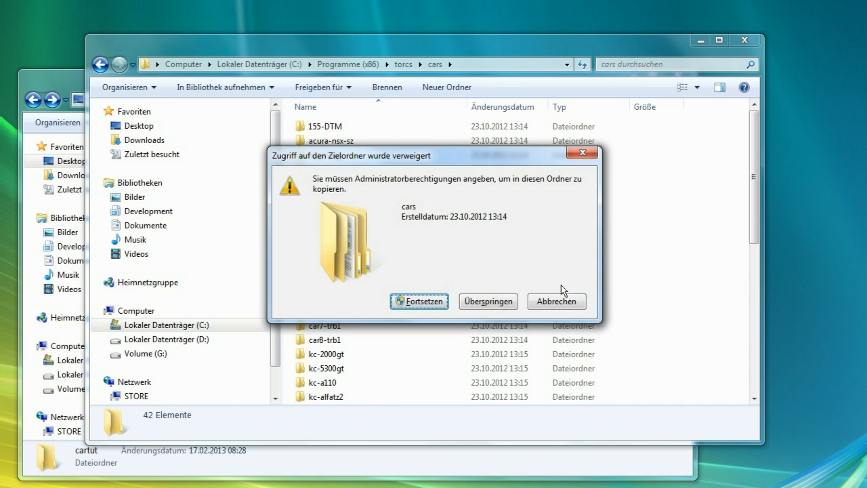
pyautogui.click(423, 301)
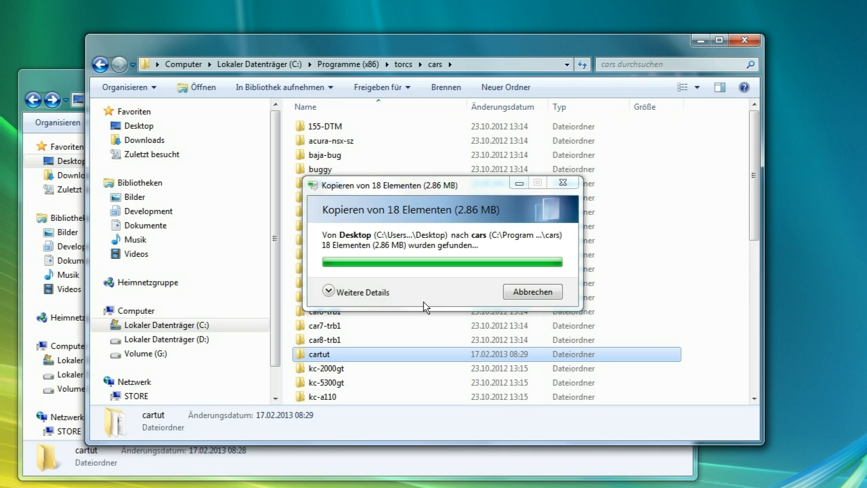
pyautogui.doubleClick(328, 359)
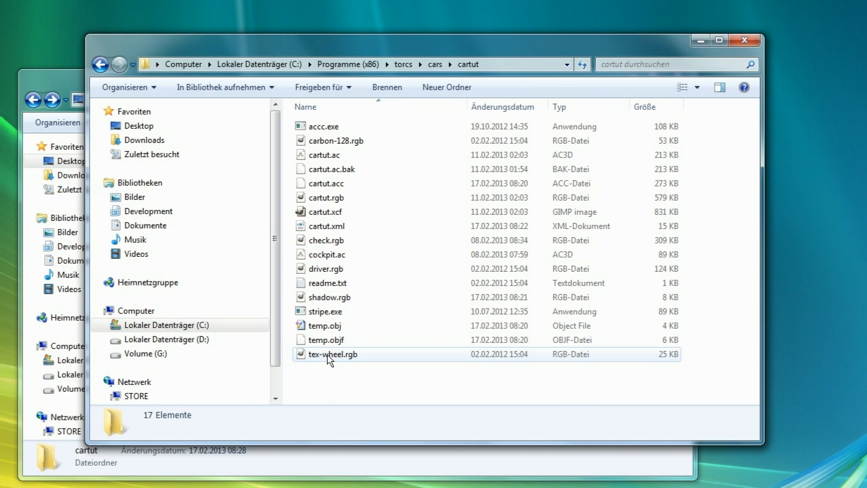
pyautogui.click(101, 64)
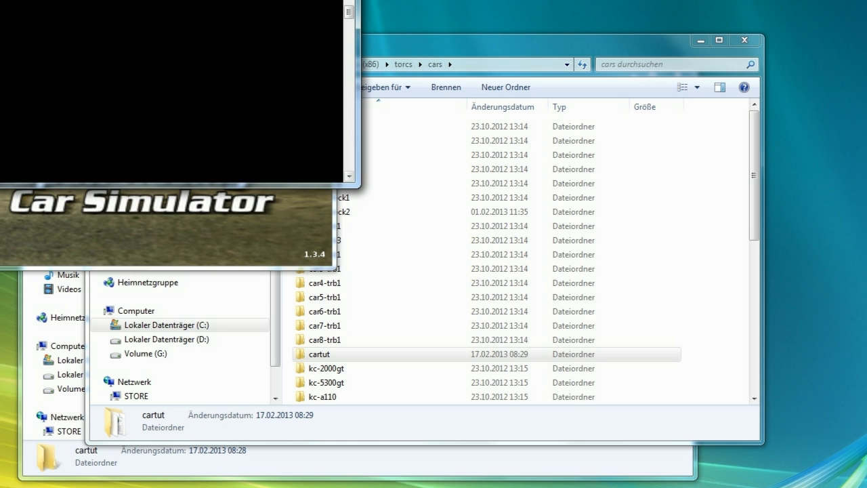
# Add a second player named Test-cartut using category stock1 and car cartut
pyautogui.moveTo(244, 0); pyautogui.dragTo(680, 216)
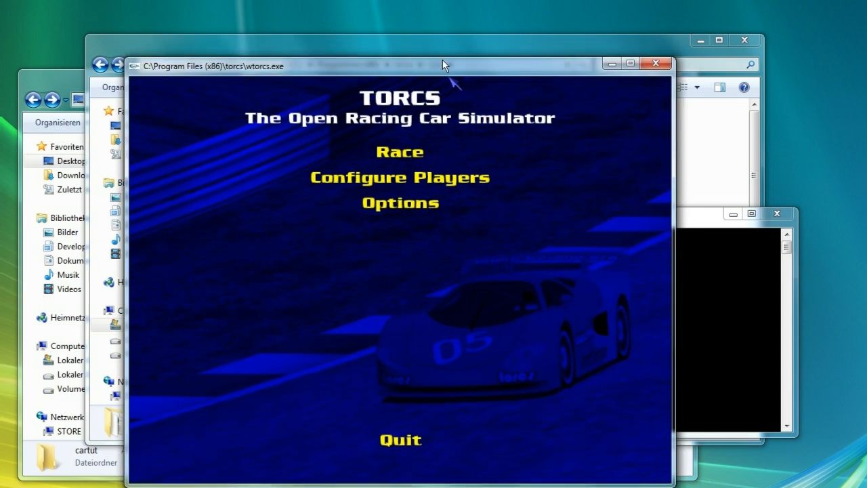
pyautogui.moveTo(441, 61); pyautogui.dragTo(430, 37)
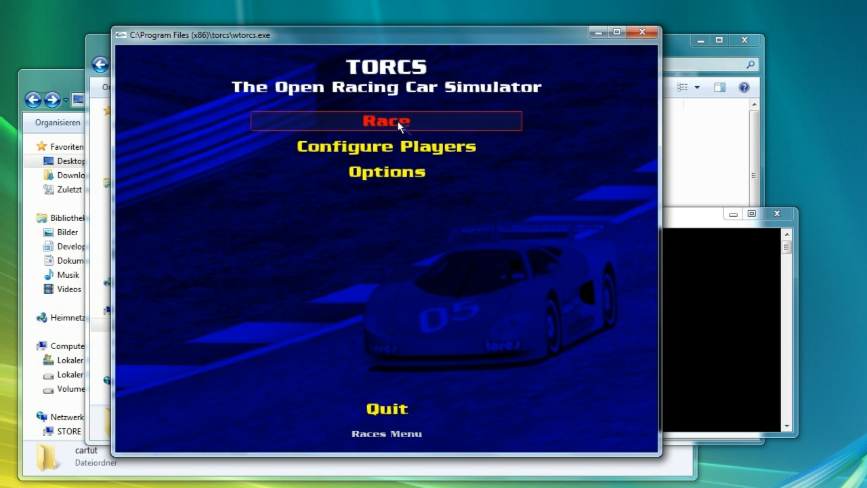
pyautogui.click(400, 148)
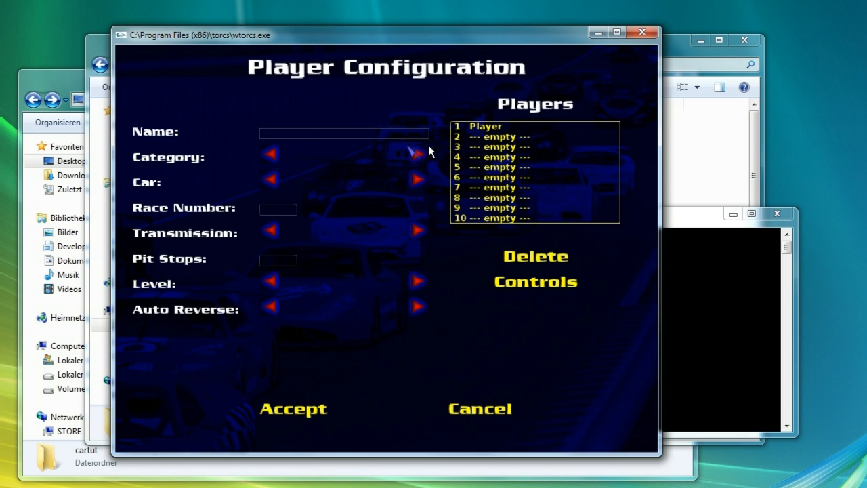
pyautogui.click(518, 139)
pyautogui.click(341, 136)
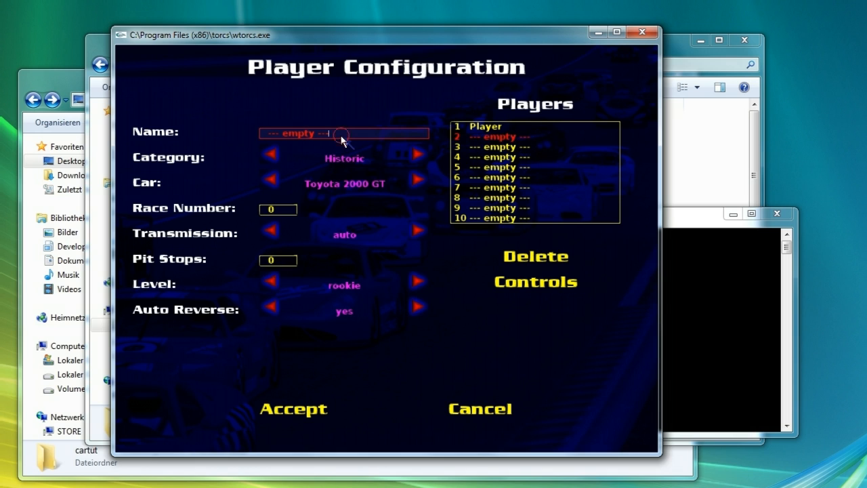
pyautogui.press('BackSpace')
pyautogui.press('BackSpace')
pyautogui.press('BackSpace')
pyautogui.press('BackSpace')
pyautogui.press('BackSpace')
pyautogui.press('BackSpace')
pyautogui.write('Test-cartut')
pyautogui.press('Return')
pyautogui.click(420, 154)
pyautogui.click(419, 154)
pyautogui.click(418, 153)
pyautogui.click(418, 179)
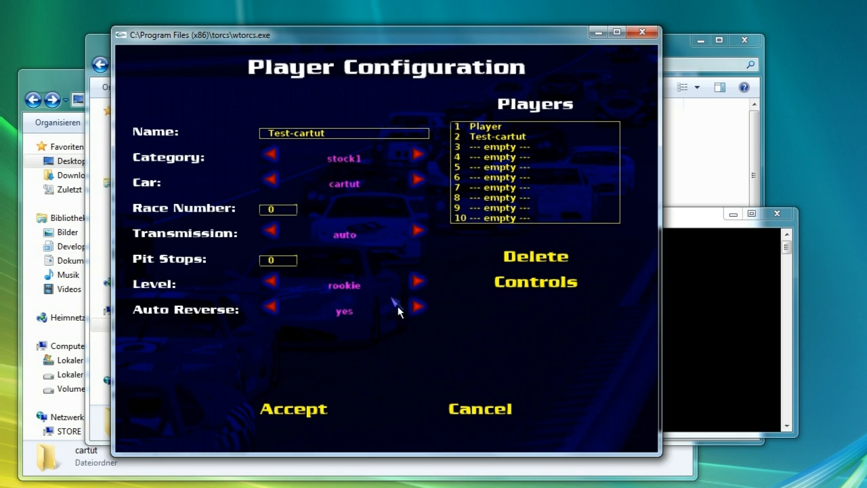
# Set the player's steer sensibility to 0.8 and steer dead zone to 0.02, save controls and accept the player
pyautogui.click(515, 285)
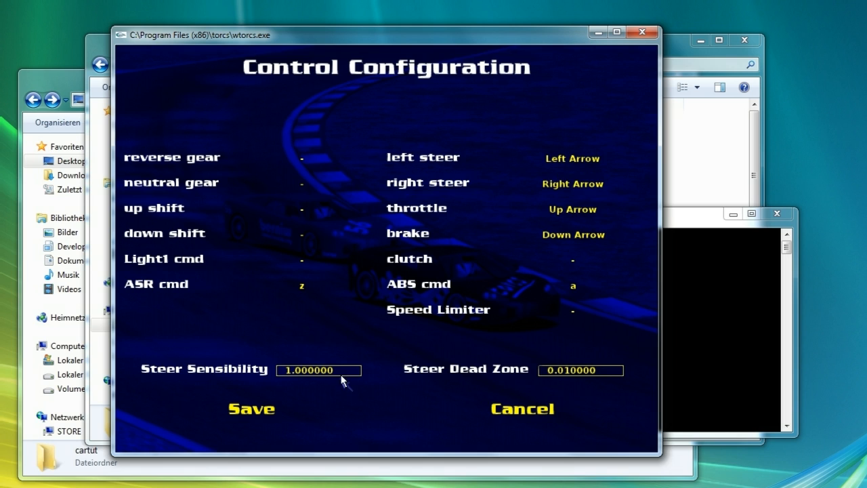
pyautogui.press('BackSpace')
pyautogui.press('BackSpace')
pyautogui.press('BackSpace')
pyautogui.press('BackSpace')
pyautogui.press('BackSpace')
pyautogui.press('BackSpace')
pyautogui.press('BackSpace')
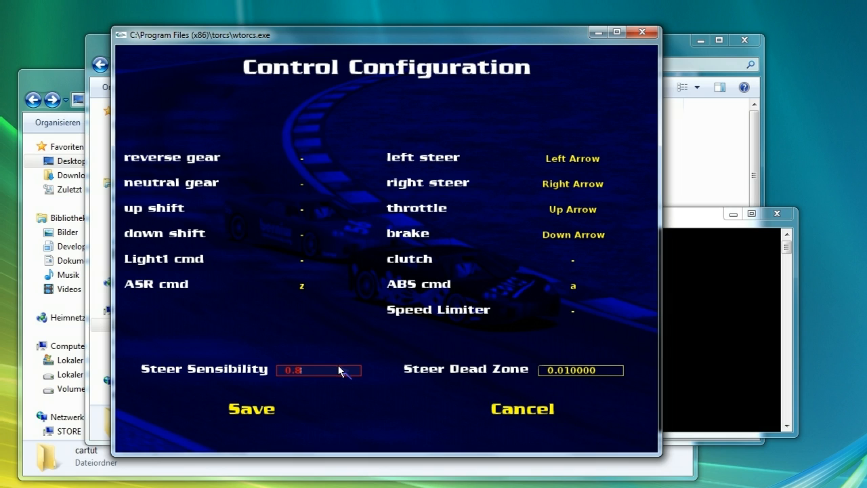
pyautogui.write('0.8')
pyautogui.press('Tab')
pyautogui.click(608, 373)
pyautogui.press('BackSpace')
pyautogui.press('BackSpace')
pyautogui.press('BackSpace')
pyautogui.press('BackSpace')
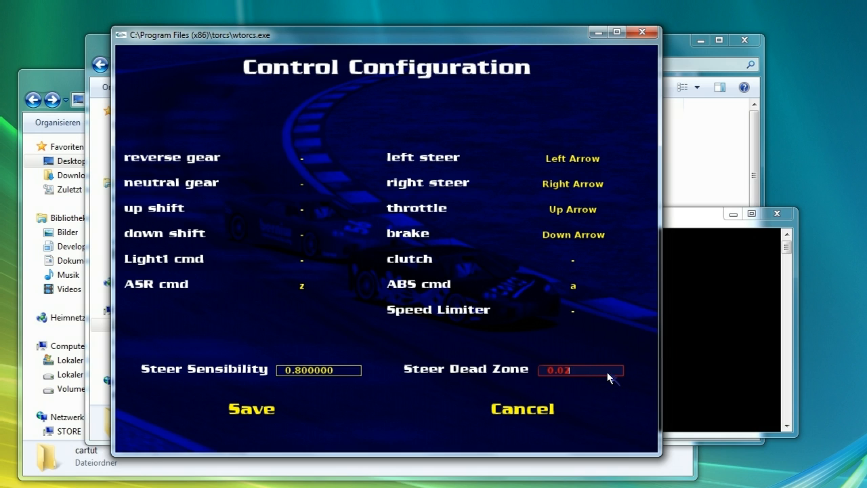
pyautogui.press('Tab')
pyautogui.click(256, 411)
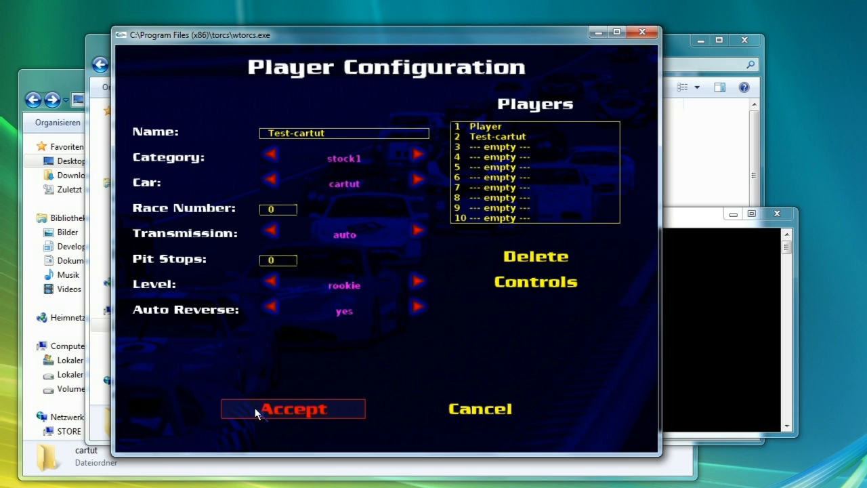
pyautogui.click(257, 412)
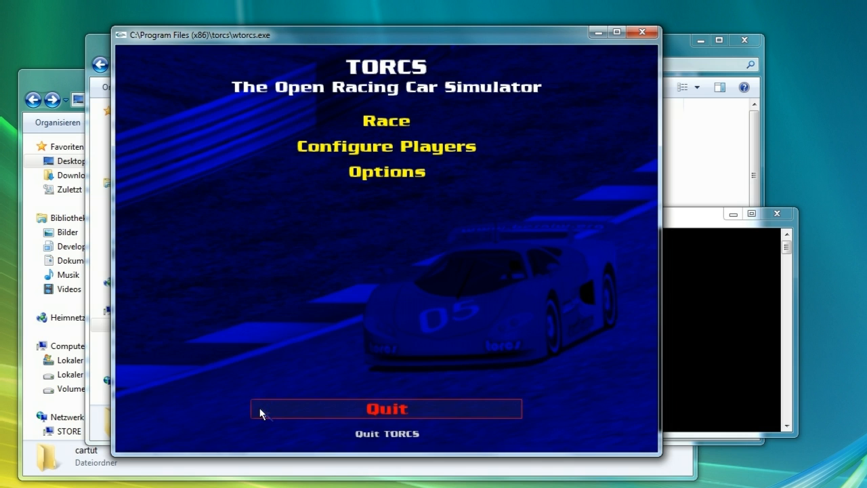
# Configure a practice race and choose the road track E-Track 4
pyautogui.click(392, 121)
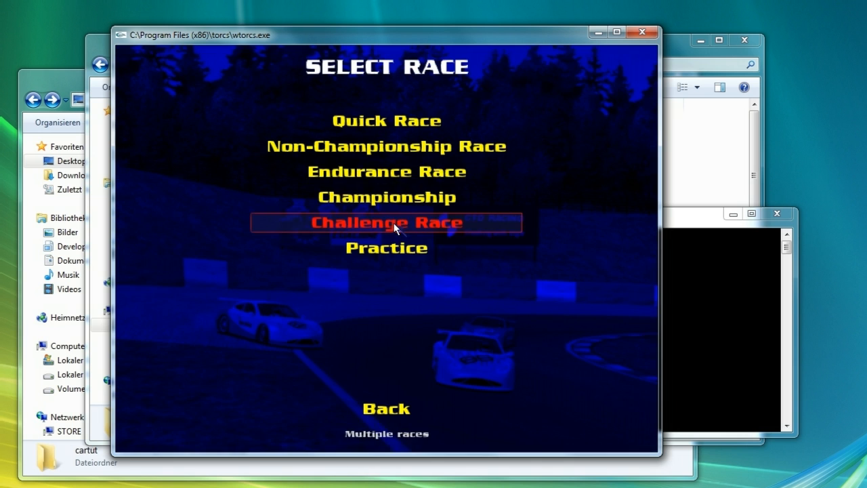
pyautogui.click(397, 248)
pyautogui.click(374, 147)
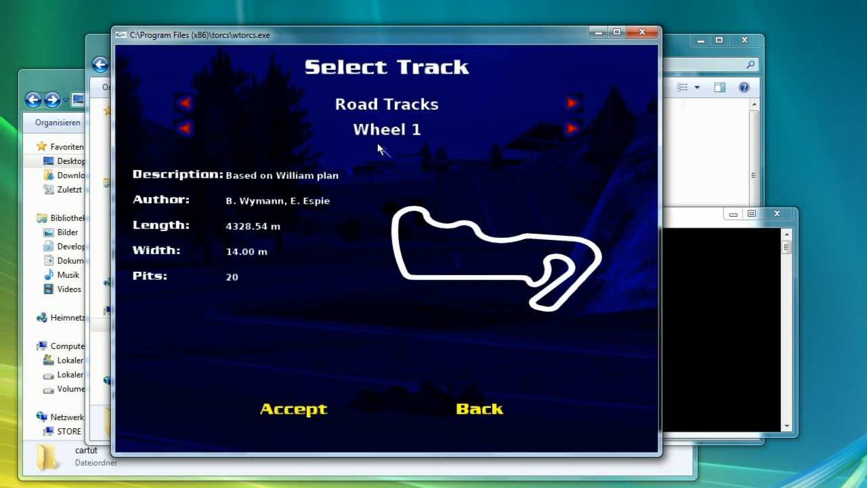
pyautogui.click(572, 128)
pyautogui.click(572, 128)
pyautogui.click(572, 128)
pyautogui.click(572, 128)
pyautogui.click(572, 128)
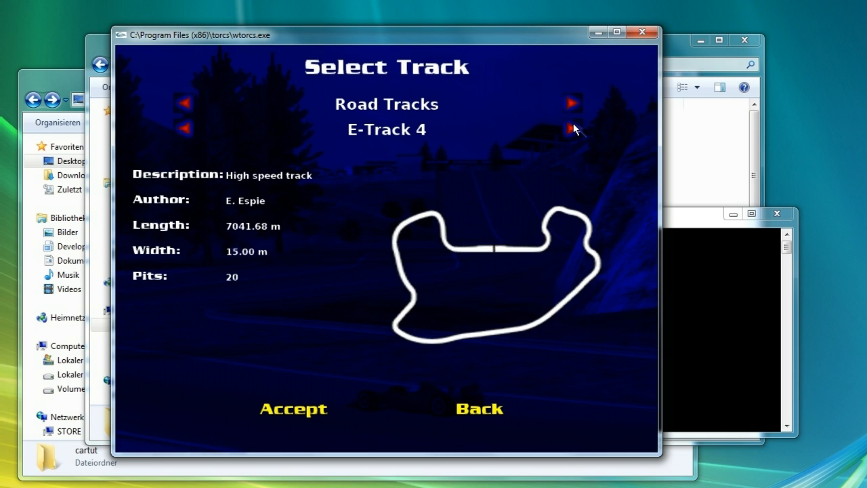
pyautogui.click(573, 128)
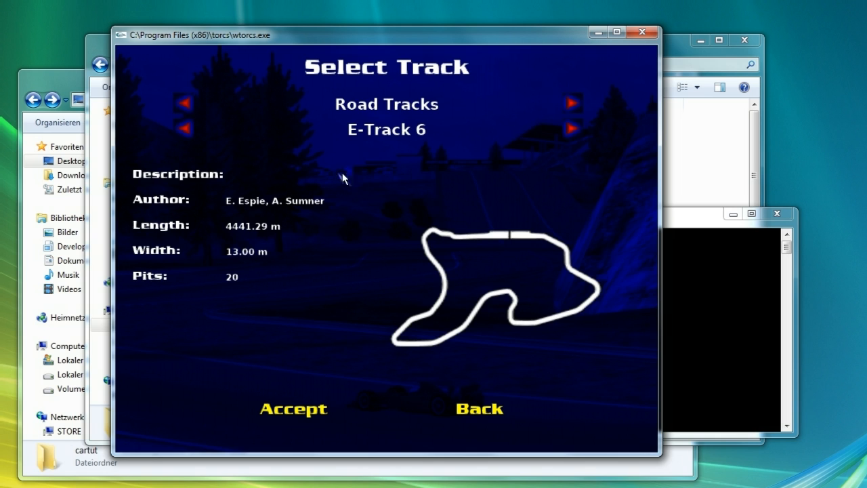
pyautogui.click(184, 128)
pyautogui.click(288, 409)
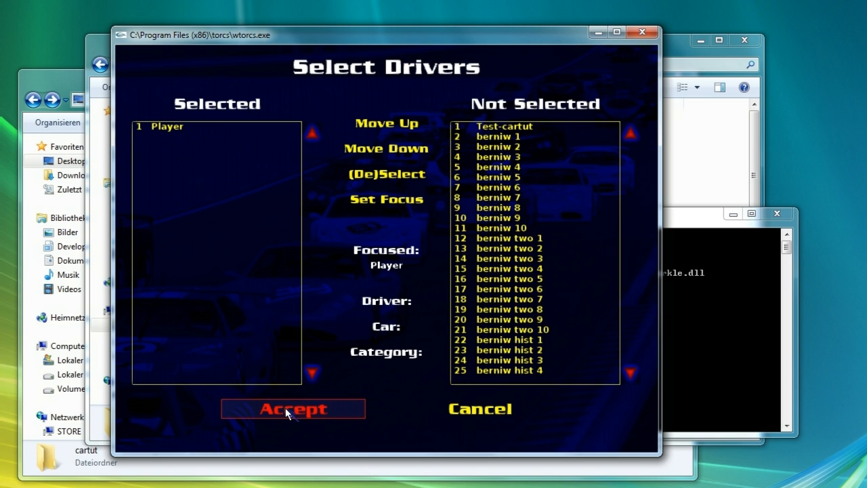
# Select only Test-cartut as the driver, accept the practice options and start a new race
pyautogui.click(245, 127)
pyautogui.click(399, 174)
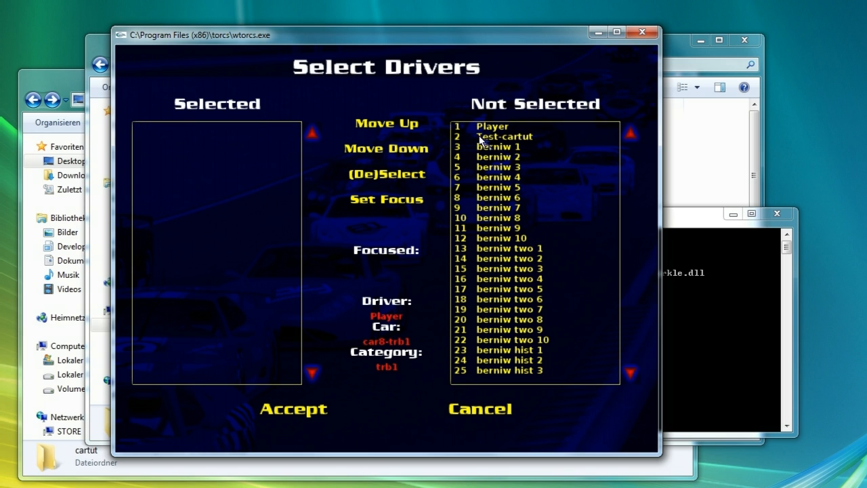
pyautogui.click(482, 137)
pyautogui.click(416, 176)
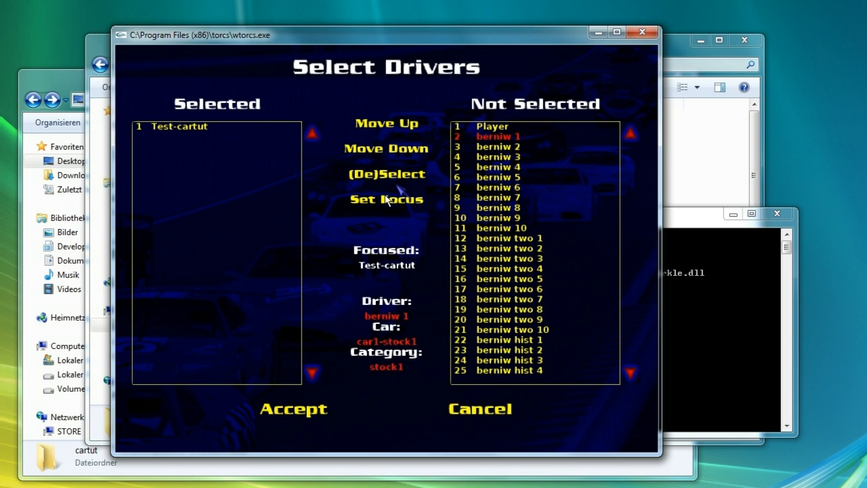
pyautogui.click(312, 411)
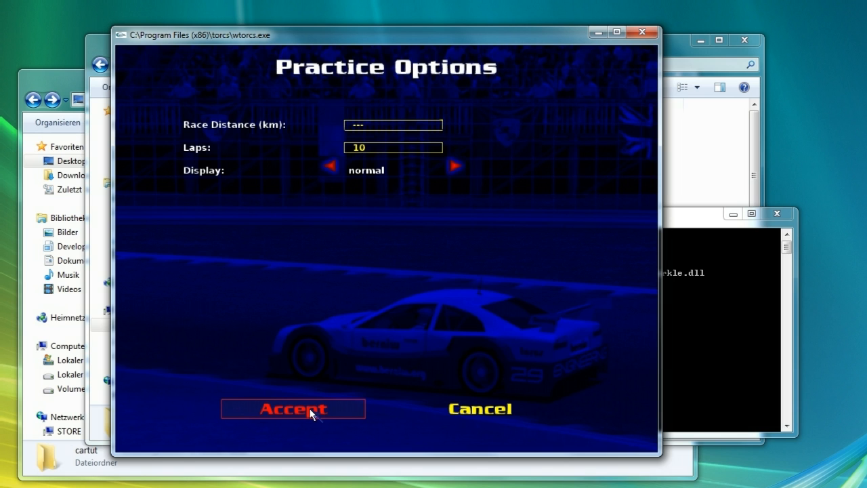
pyautogui.click(311, 410)
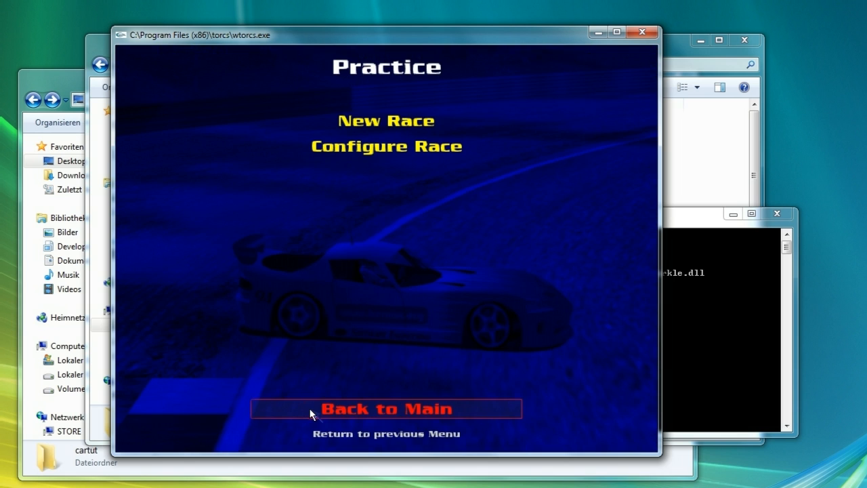
pyautogui.click(359, 132)
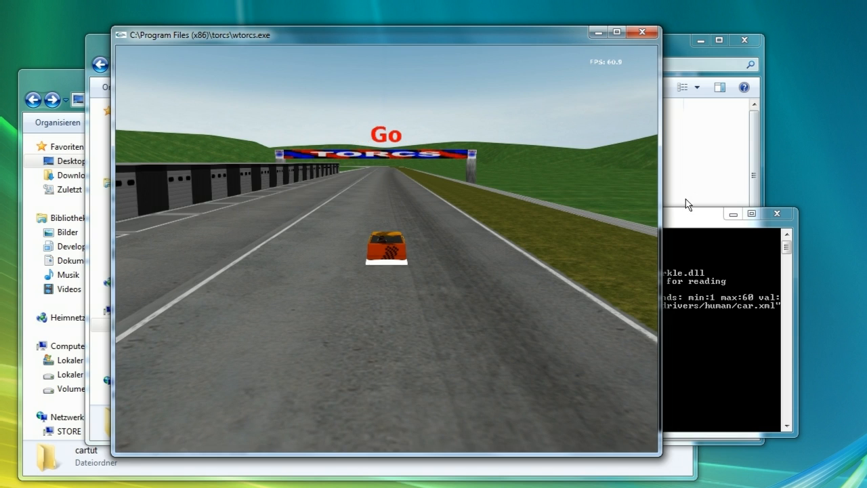
# Check the console output and switch the camera to a zoomed-out top-down view of the car
pyautogui.click(686, 215)
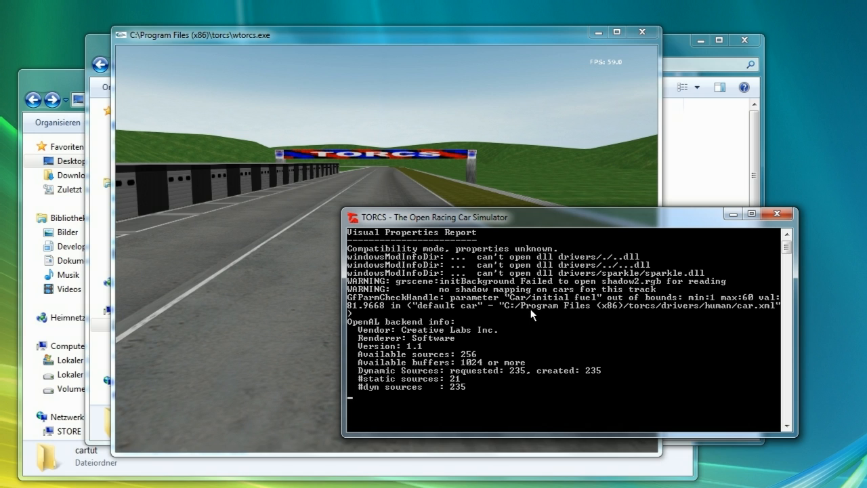
pyautogui.click(346, 38)
pyautogui.press('F3')
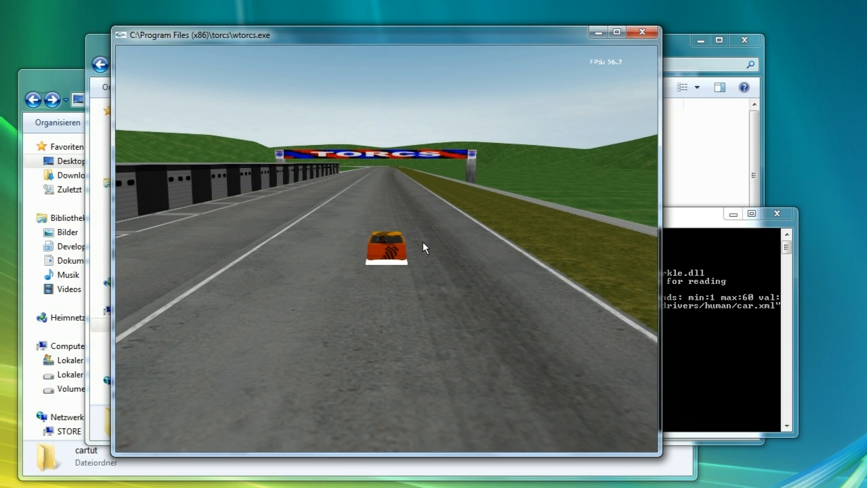
pyautogui.press('F5')
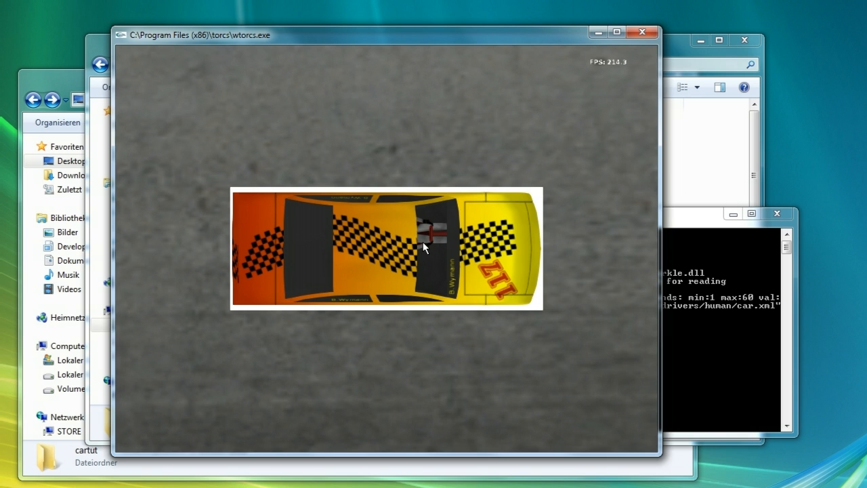
pyautogui.press('F3')
pyautogui.press('F3')
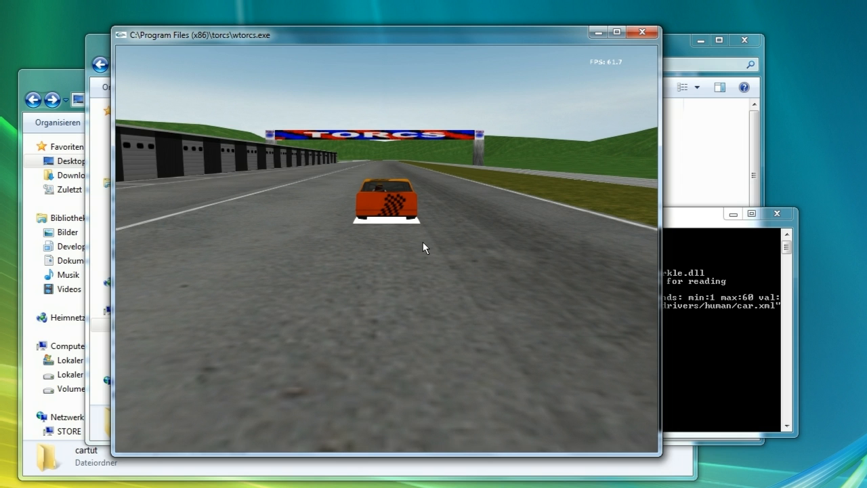
pyautogui.press('F3')
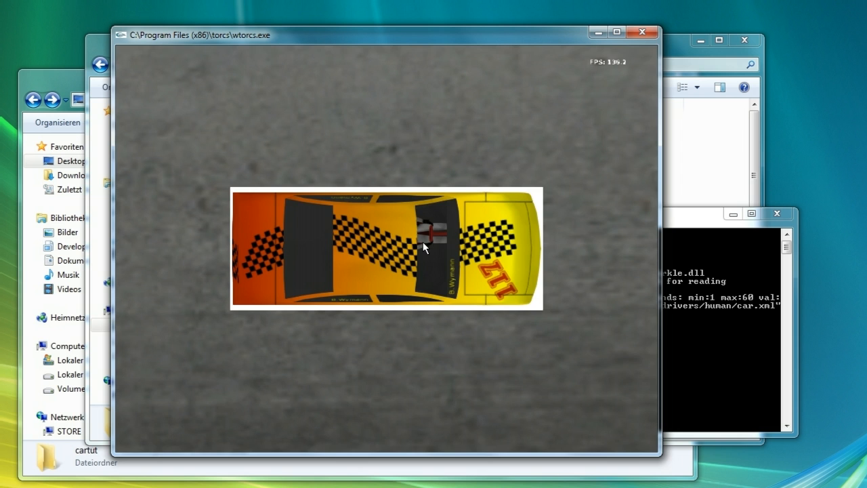
pyautogui.press('less')
pyautogui.press('less')
pyautogui.press('less')
pyautogui.press('less')
pyautogui.press('less')
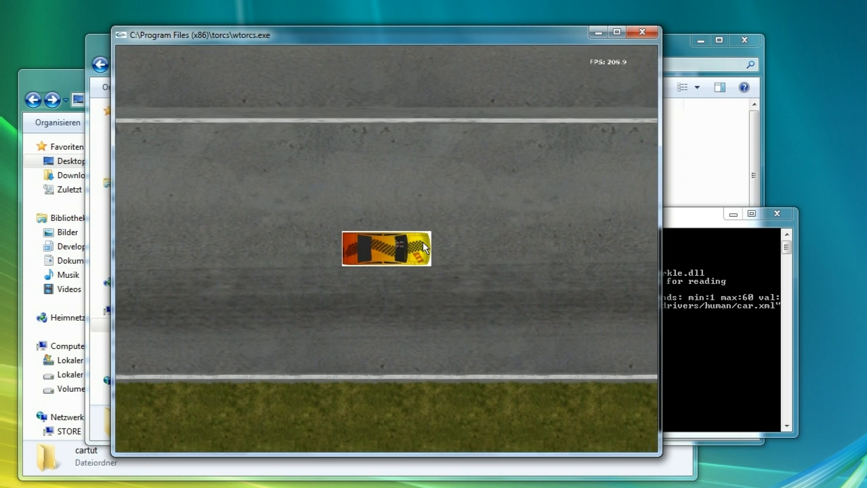
# Test-drive the car briefly on the track and switch to a side camera view of it
pyautogui.press('Up')
pyautogui.press('Right')
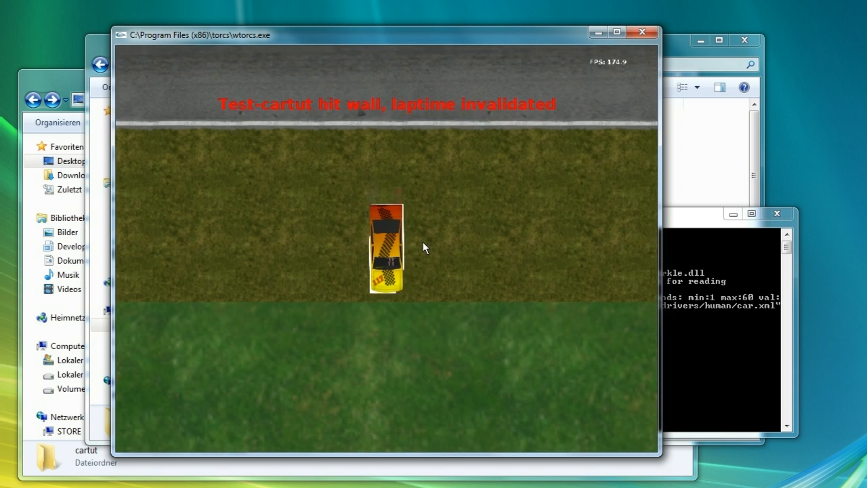
pyautogui.press('Down')
pyautogui.press('Right')
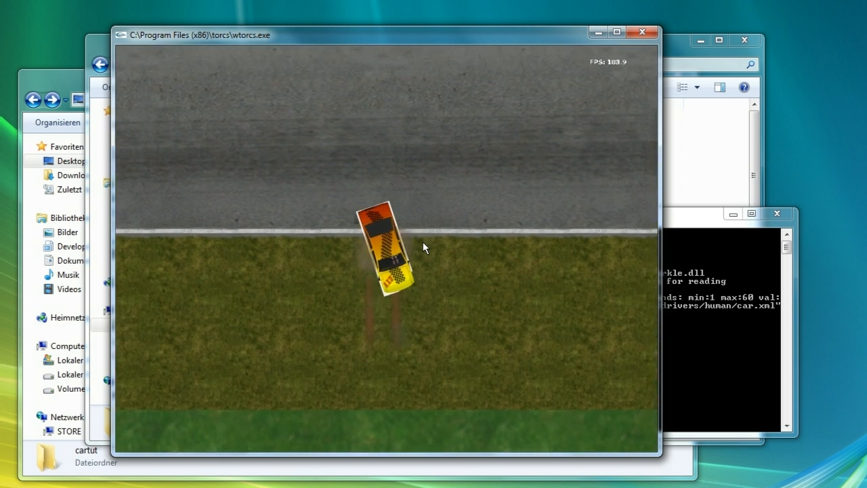
pyautogui.press('Up')
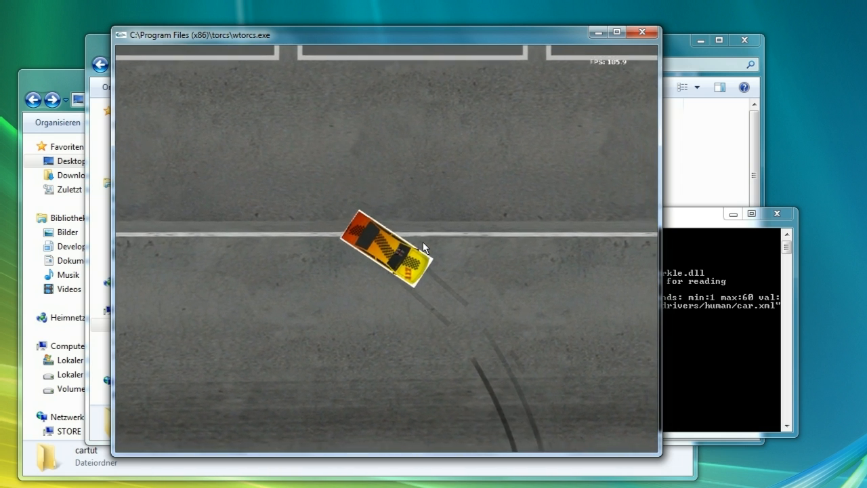
pyautogui.press('Left')
pyautogui.press('Down')
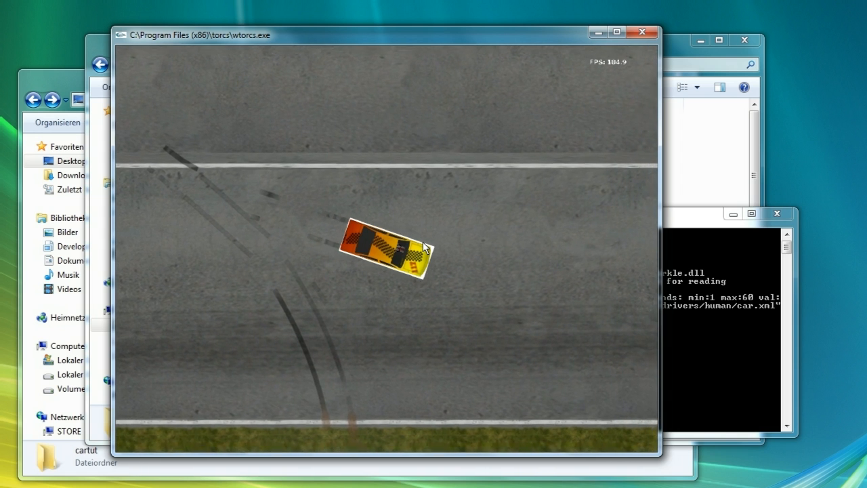
pyautogui.press('F4')
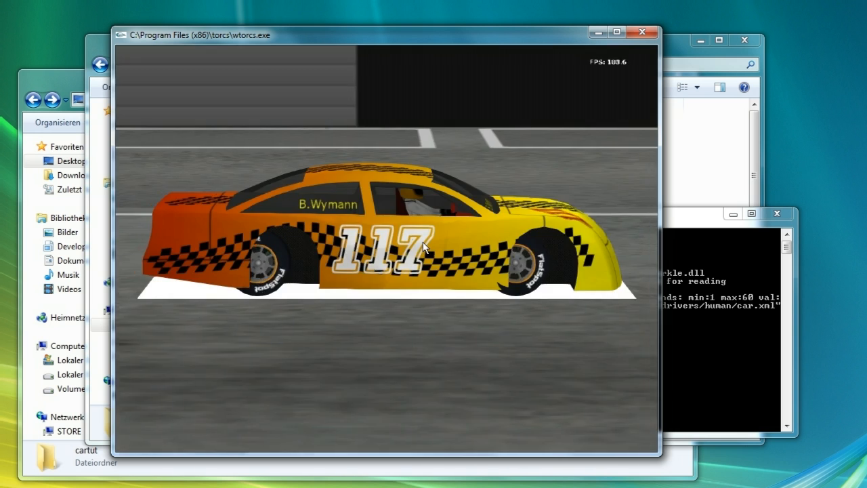
# Leave the race and open the desktop copy of cartut.xml in TextPad
pyautogui.press('Escape')
pyautogui.click(318, 144)
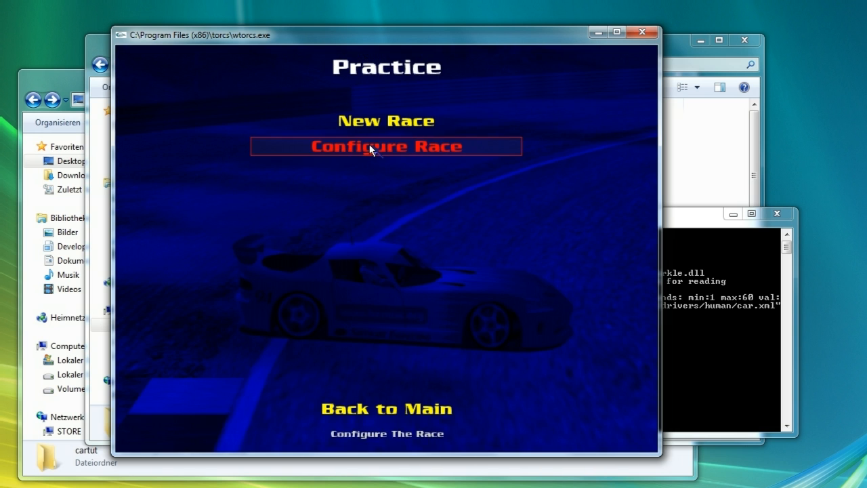
pyautogui.click(678, 45)
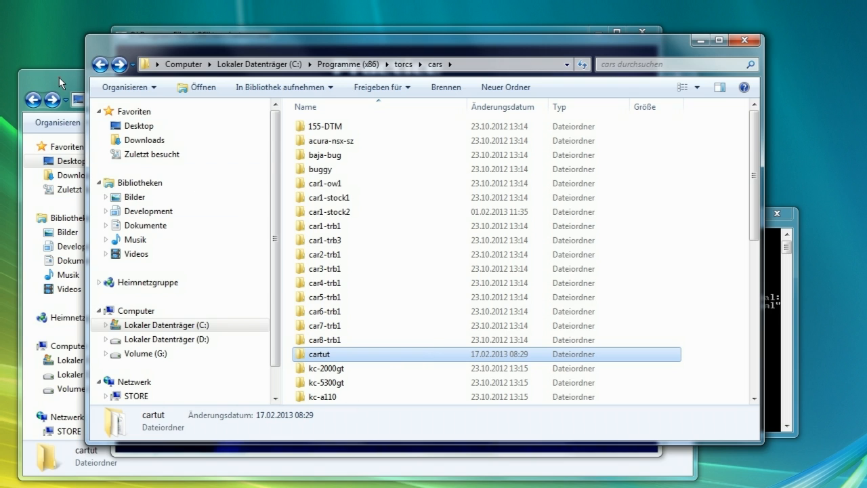
pyautogui.click(60, 77)
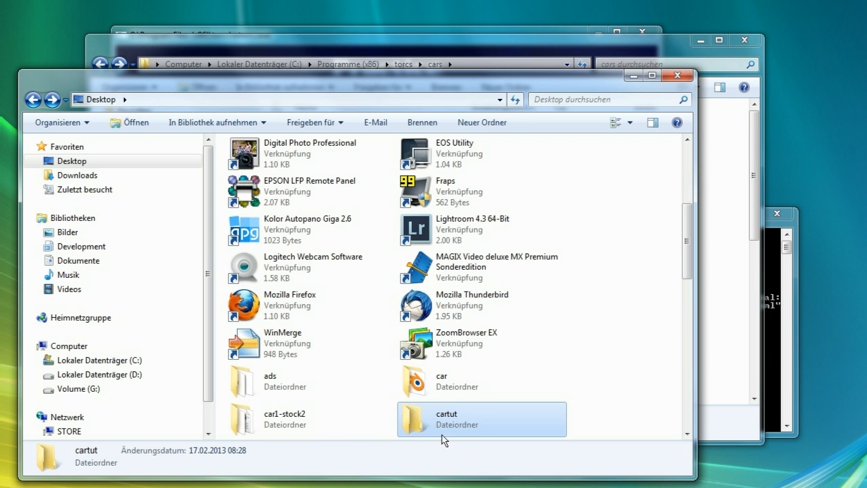
pyautogui.doubleClick(450, 416)
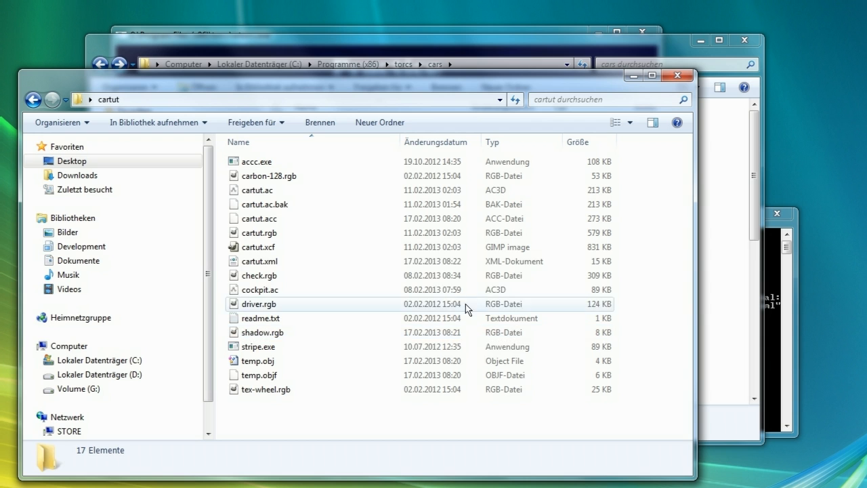
pyautogui.click(366, 262)
pyautogui.rightClick(366, 261)
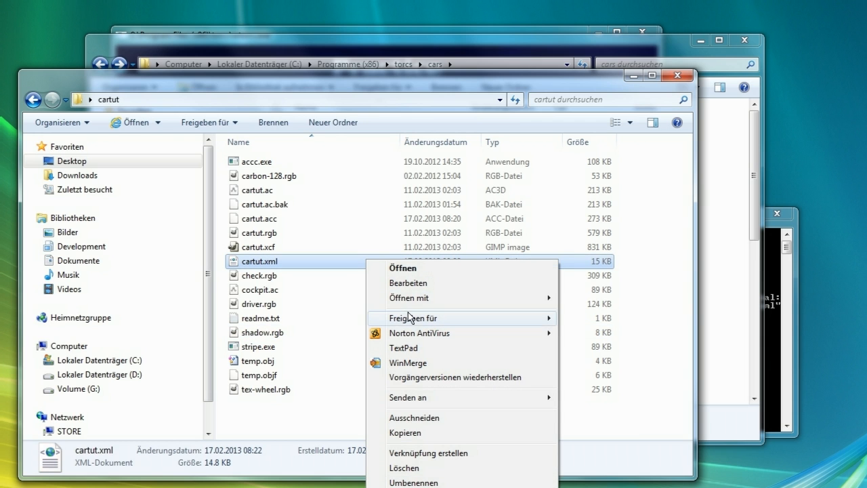
pyautogui.click(393, 348)
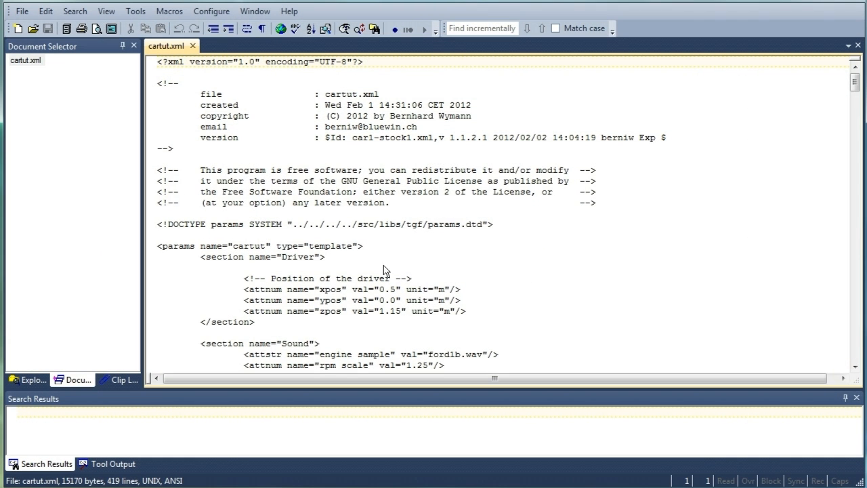
# Find the Front Axle section in cartut.xml, without match case, and set its xpos value to 1.693
pyautogui.click(296, 138)
pyautogui.hotkey('ctrl', 'f')
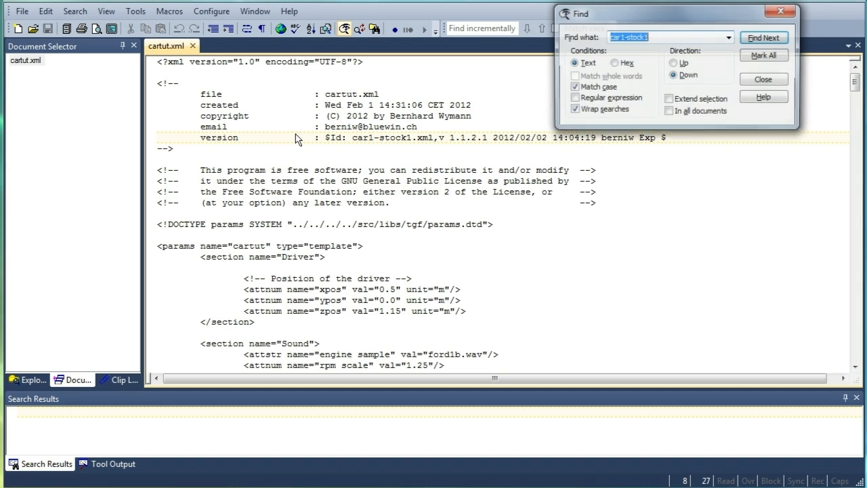
pyautogui.press('BackSpace')
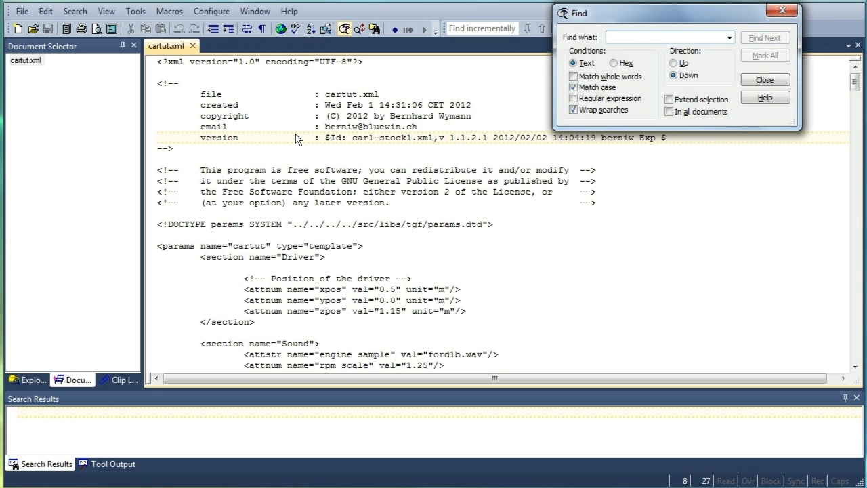
pyautogui.write('axle')
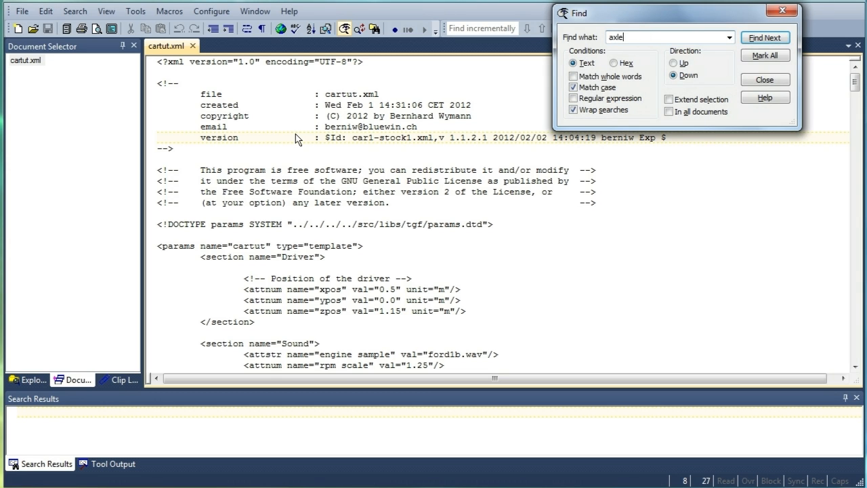
pyautogui.press('Return')
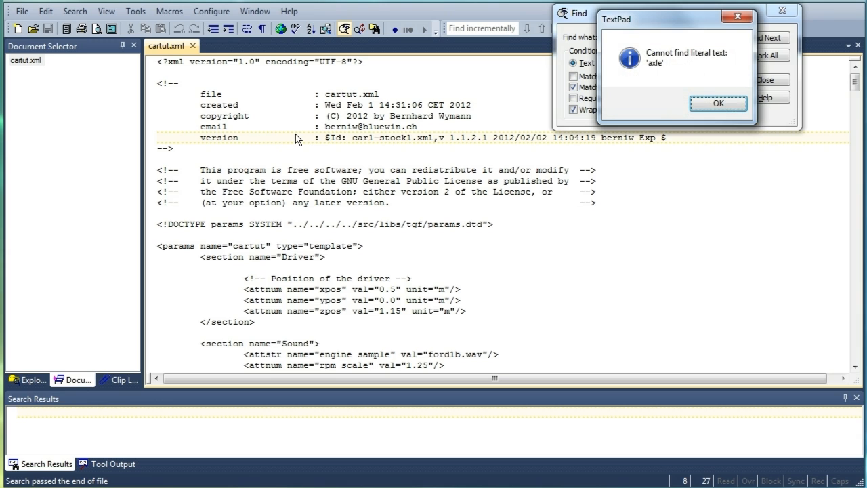
pyautogui.click(729, 105)
pyautogui.click(599, 89)
pyautogui.click(766, 39)
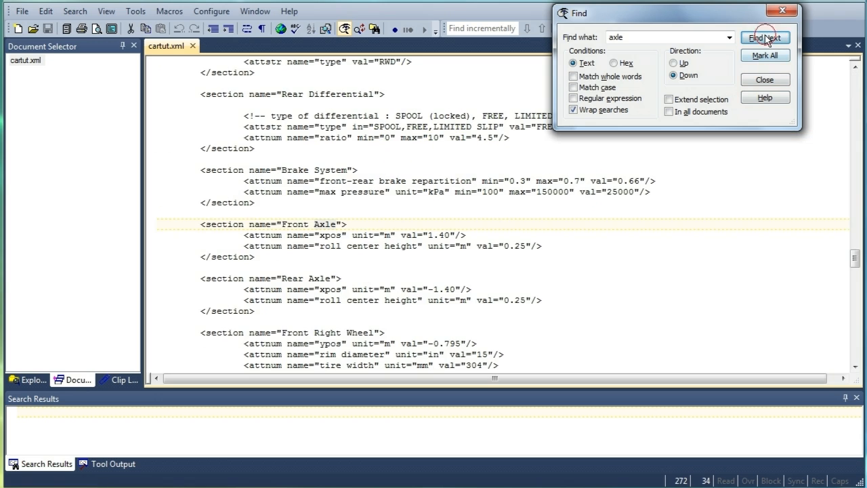
pyautogui.click(766, 80)
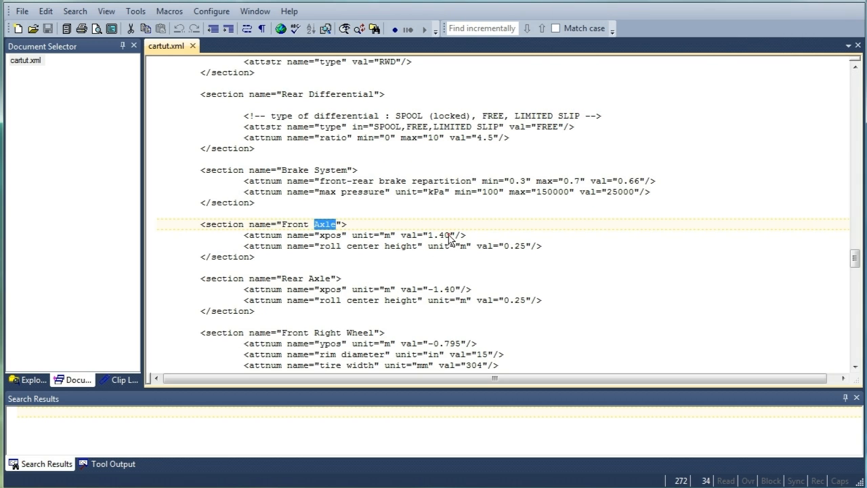
pyautogui.click(452, 235)
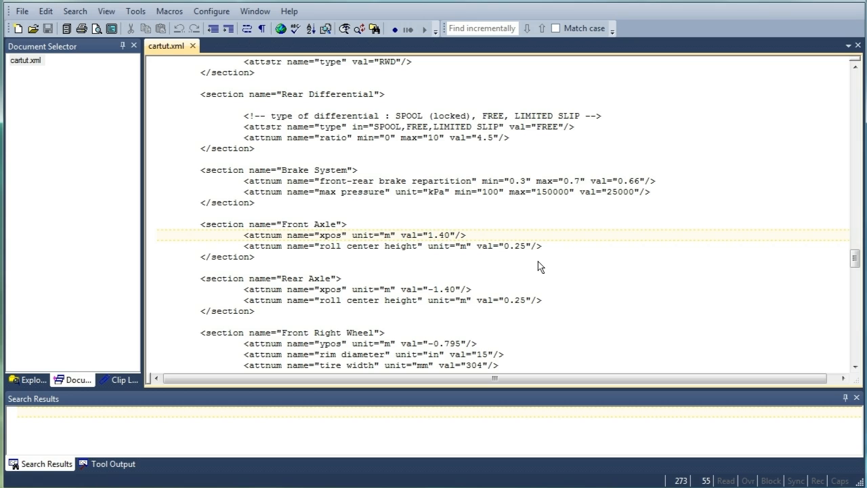
pyautogui.press('BackSpace')
pyautogui.press('BackSpace')
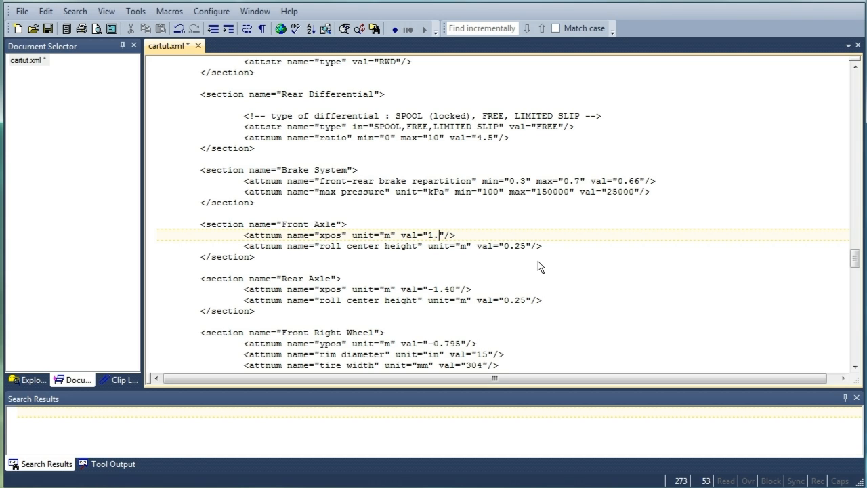
pyautogui.write('693')
# Set the Rear Axle xpos value to -1.107 and save cartut.xml
pyautogui.press('Down')
pyautogui.press('Down')
pyautogui.press('Down')
pyautogui.press('Down')
pyautogui.press('Down')
pyautogui.press('Left')
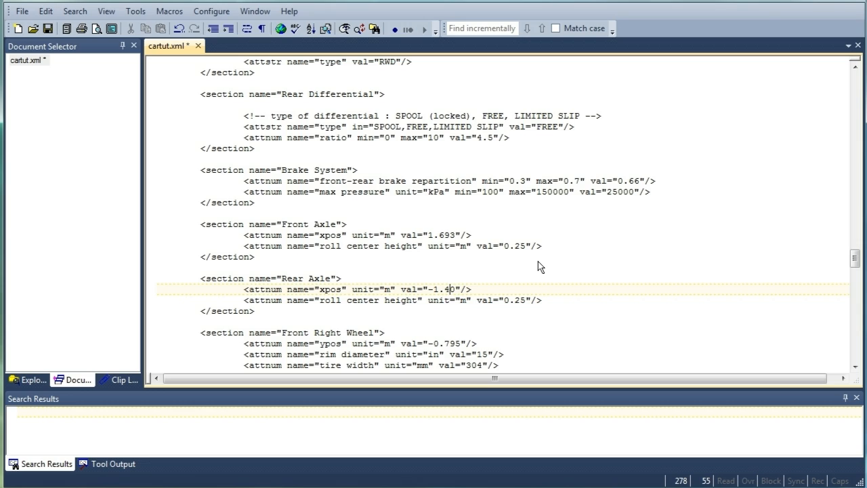
pyautogui.press('Right')
pyautogui.press('BackSpace')
pyautogui.press('BackSpace')
pyautogui.write('107')
pyautogui.hotkey('ctrl', 's')
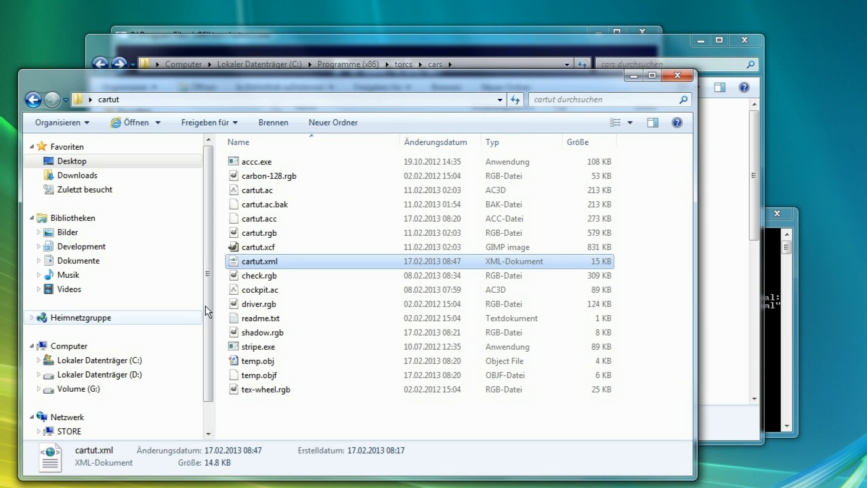
# Copy the edited cartut.xml into the TORCS cars/cartut folder, replacing the existing file with administrator permission
pyautogui.click(263, 265)
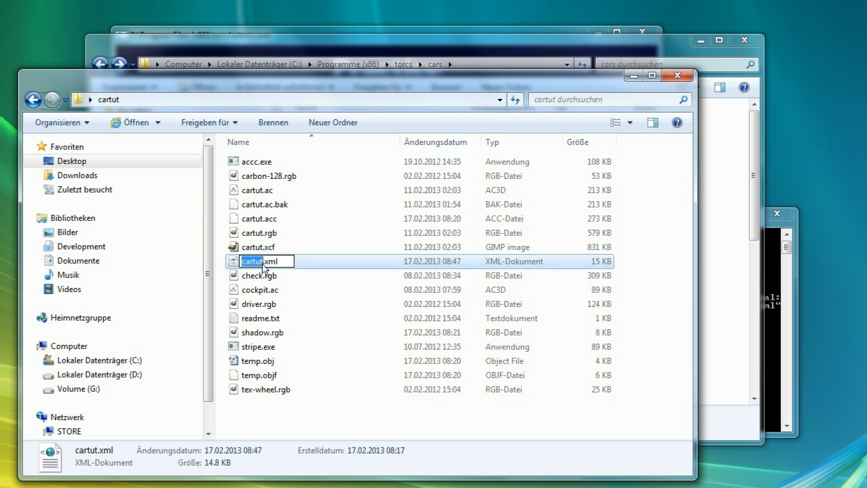
pyautogui.click(316, 262)
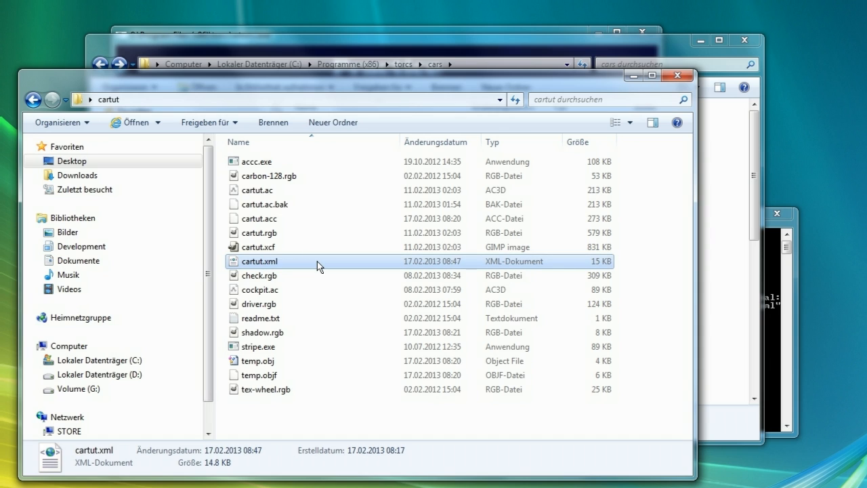
pyautogui.hotkey('alt', 'Tab')
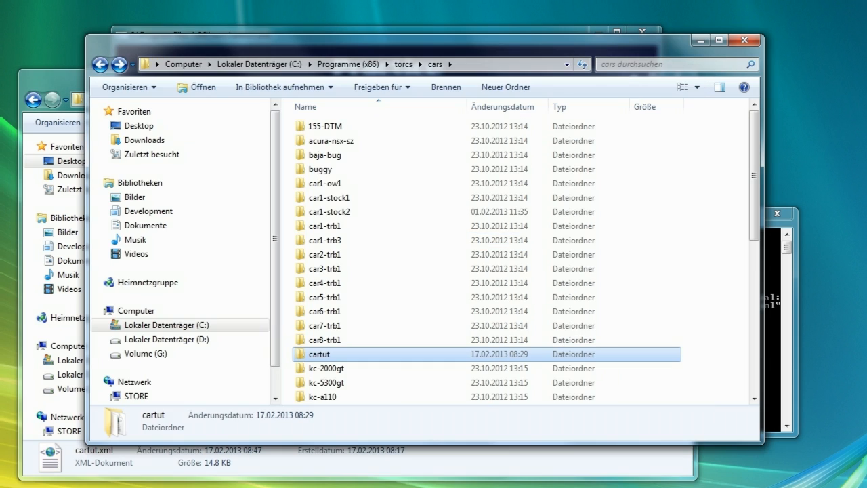
pyautogui.doubleClick(329, 358)
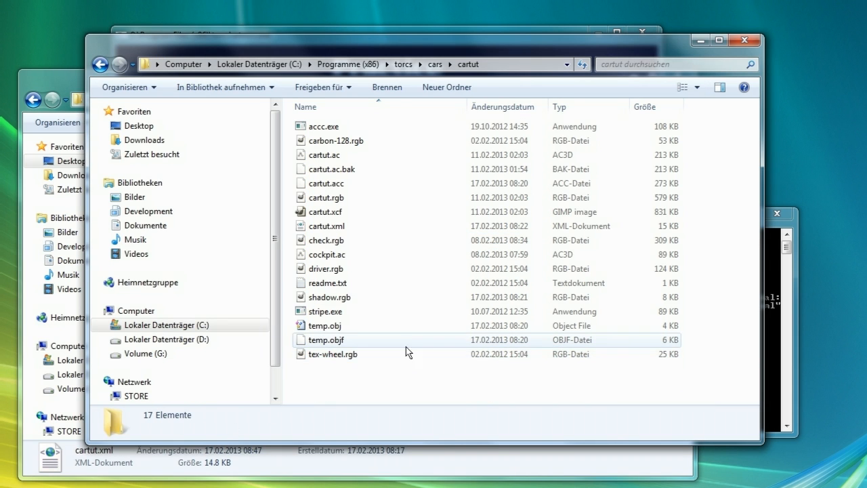
pyautogui.hotkey('ctrl', 'v')
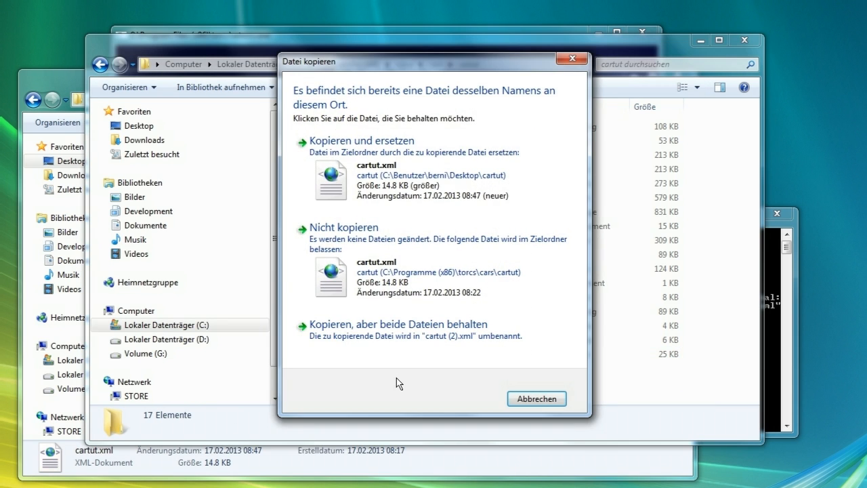
pyautogui.click(324, 178)
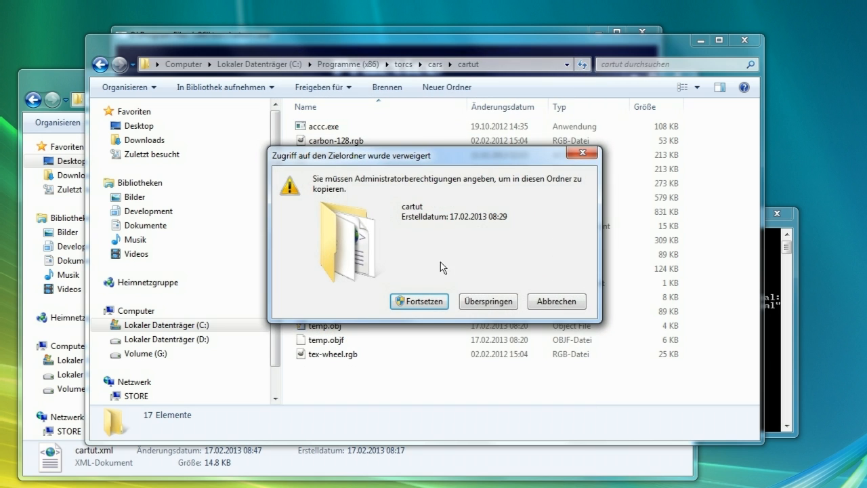
pyautogui.click(428, 303)
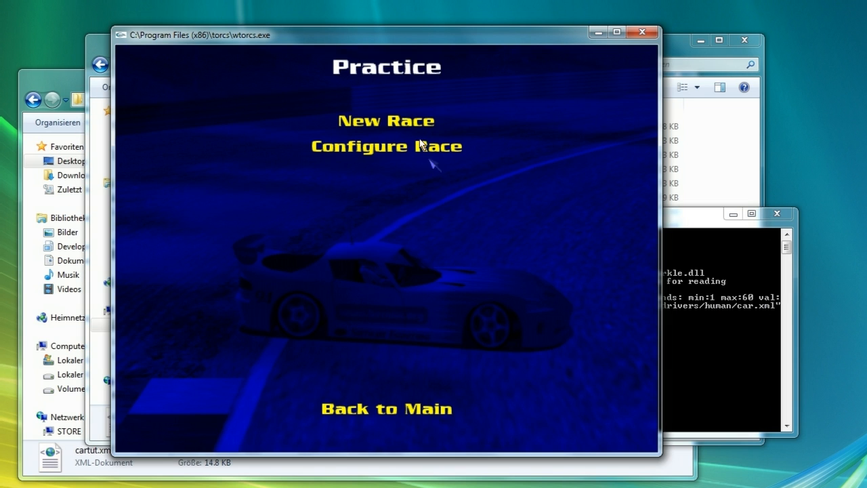
# Start a new practice race, zoom the camera in and out to inspect the car, and abandon the race
pyautogui.click(398, 124)
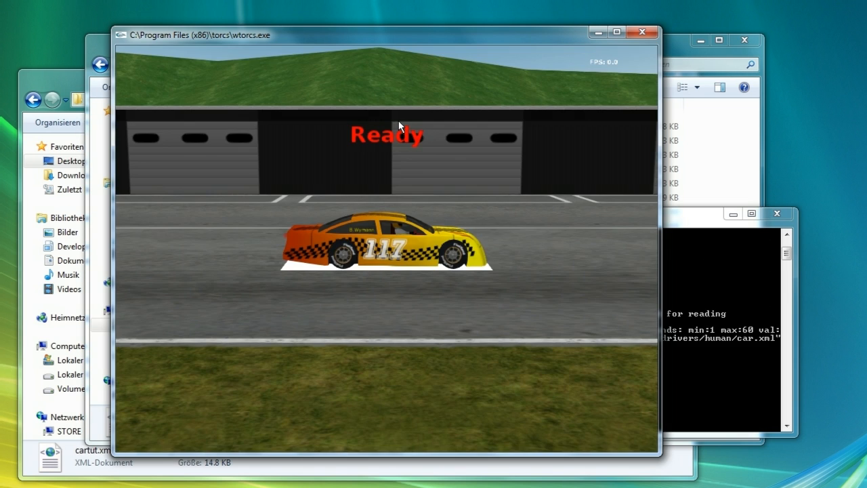
pyautogui.press('>')
pyautogui.press('>')
pyautogui.press('>')
pyautogui.press('>')
pyautogui.press('>')
pyautogui.press('>')
pyautogui.press('>')
pyautogui.press('>')
pyautogui.press('>')
pyautogui.press('>')
pyautogui.press('>')
pyautogui.press('>')
pyautogui.press('>')
pyautogui.press('>')
pyautogui.press('>')
pyautogui.press('>')
pyautogui.press('>')
pyautogui.press('>')
pyautogui.press('>')
pyautogui.press('>')
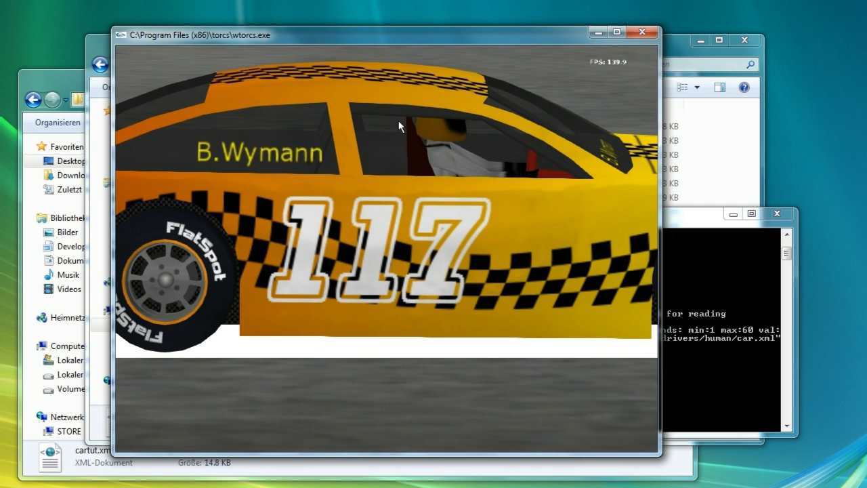
pyautogui.press('less')
pyautogui.press('less')
pyautogui.press('less')
pyautogui.press('less')
pyautogui.press('less')
pyautogui.press('less')
pyautogui.press('less')
pyautogui.press('less')
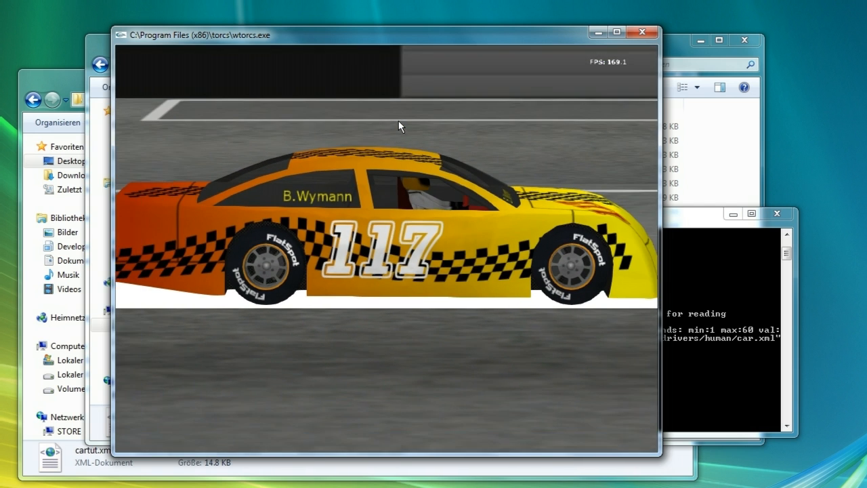
pyautogui.press('Escape')
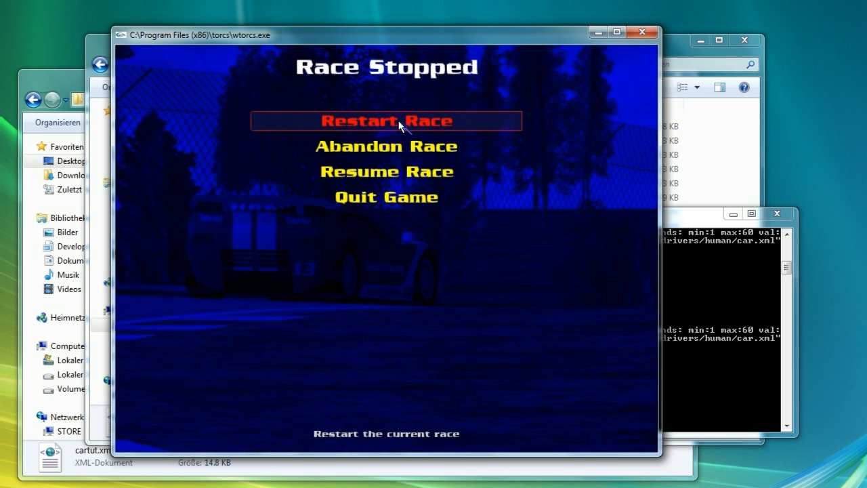
pyautogui.click(395, 148)
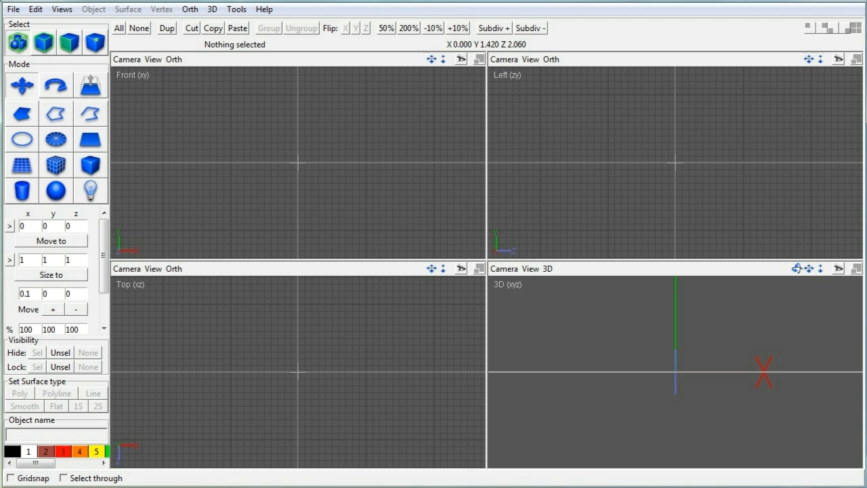
# Open the recent cartut.ac model and inspect the whole car's dimensions in an enlarged, orbited 3D view
pyautogui.click(13, 10)
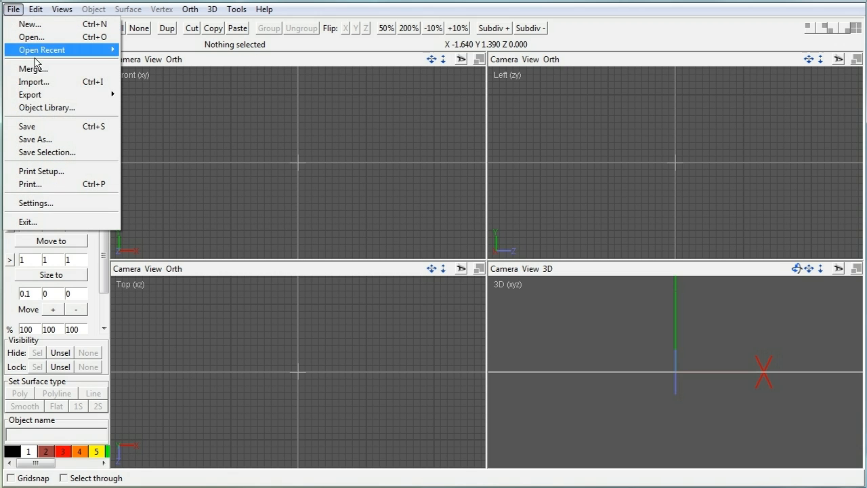
pyautogui.moveTo(71, 50)
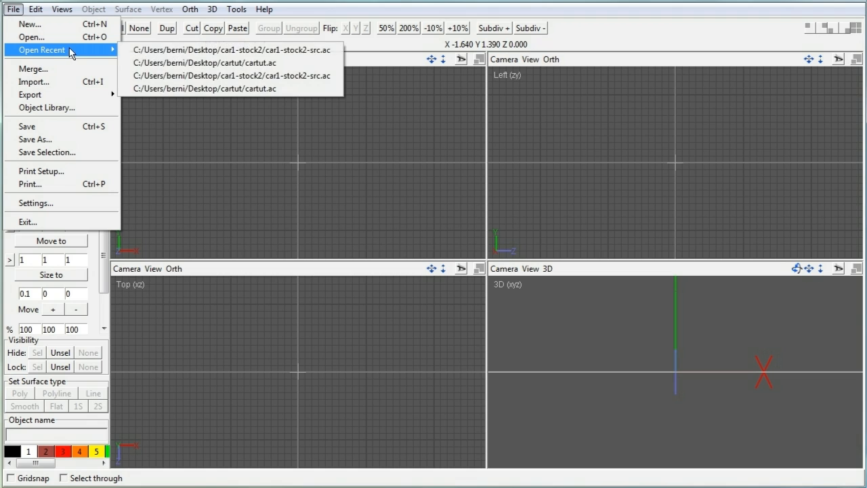
pyautogui.click(176, 63)
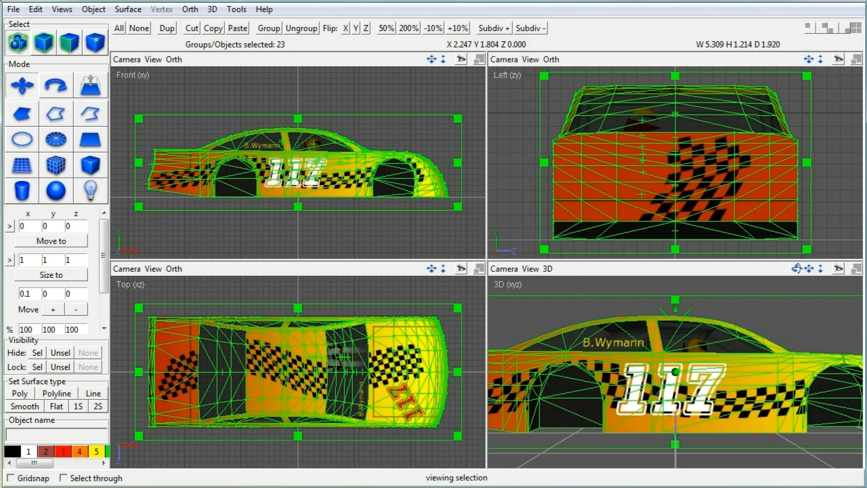
pyautogui.click(851, 268)
pyautogui.scroll(-2, 749, 193)
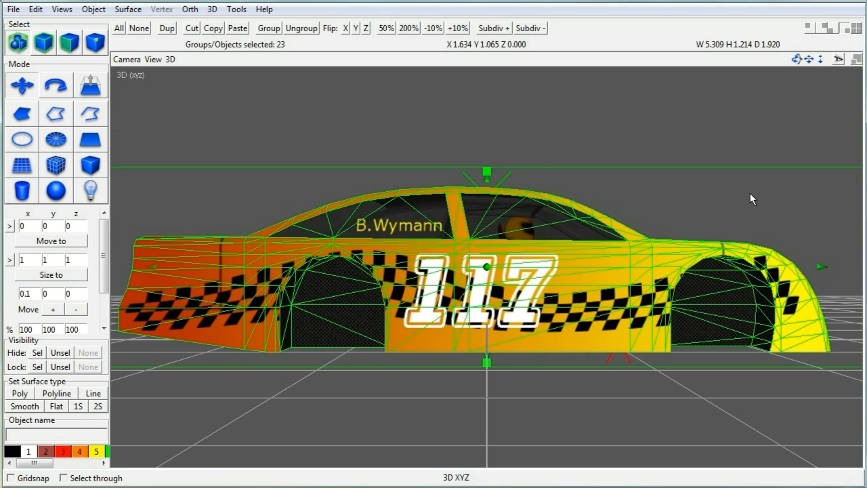
pyautogui.scroll(-1, 749, 193)
pyautogui.moveTo(797, 59); pyautogui.dragTo(711, 60)
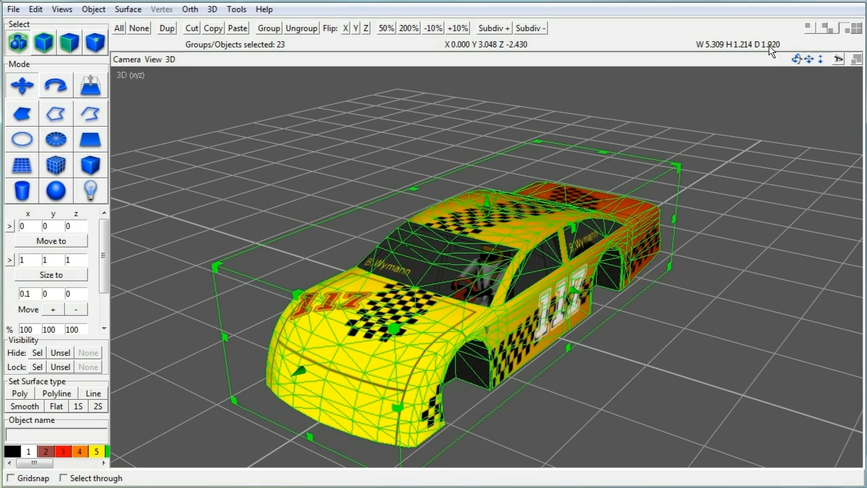
pyautogui.click(13, 9)
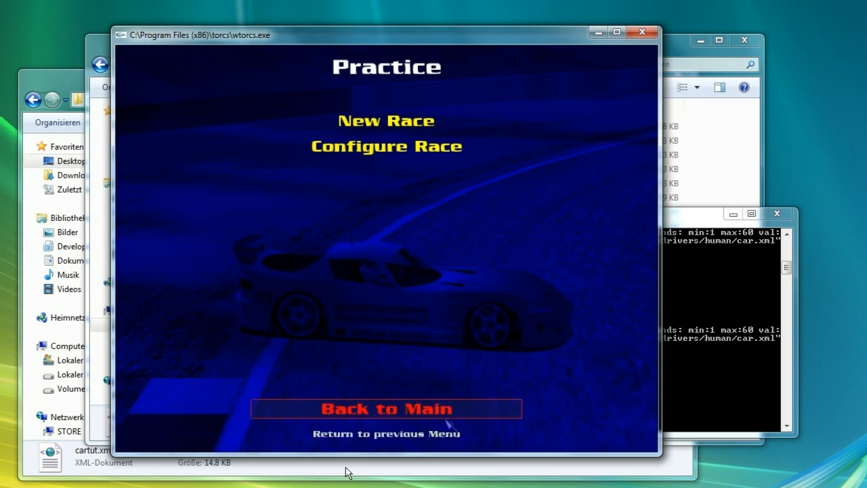
# Open the desktop copy of cartut.xml in the text editor
pyautogui.click(387, 476)
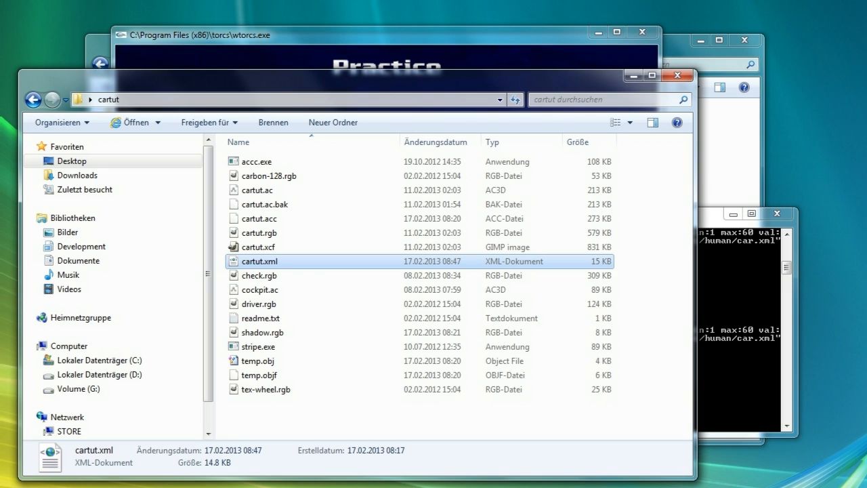
pyautogui.rightClick(274, 258)
pyautogui.click(348, 347)
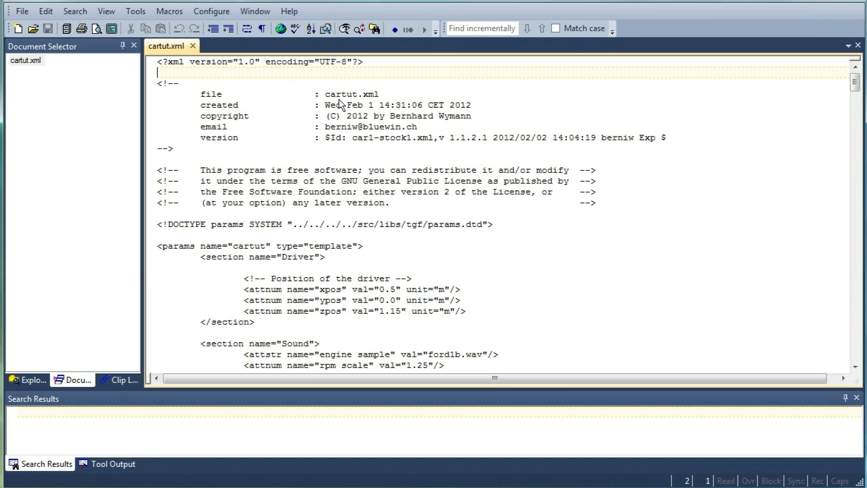
# In the Car section, set the body length to 5.309 and the body height to 1.21
pyautogui.scroll(-2, 351, 120)
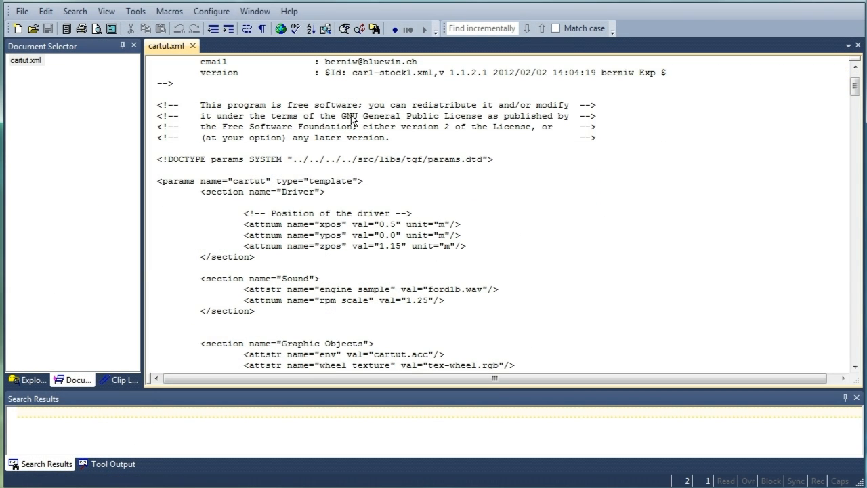
pyautogui.scroll(-3, 351, 120)
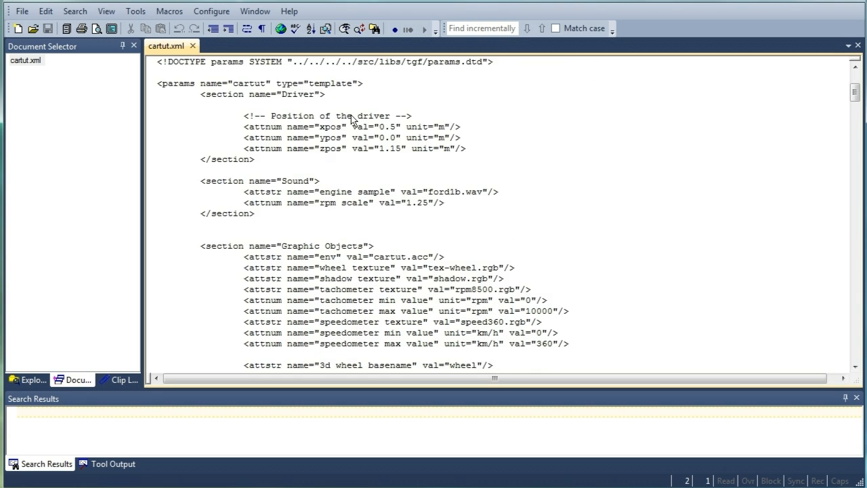
pyautogui.scroll(-9, 351, 120)
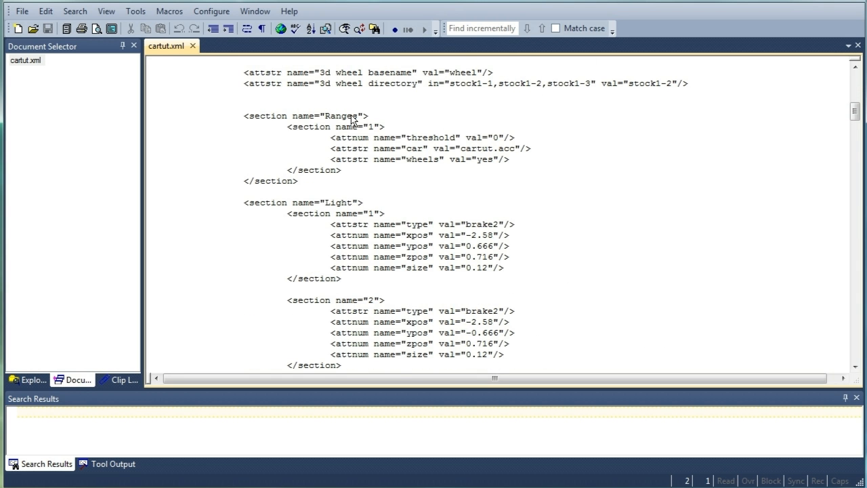
pyautogui.scroll(-5, 351, 119)
pyautogui.scroll(-1, 352, 120)
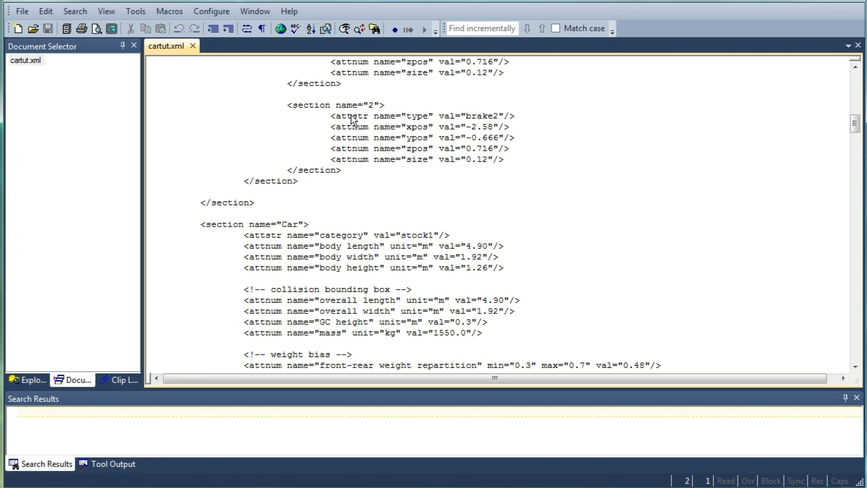
pyautogui.scroll(-1, 351, 120)
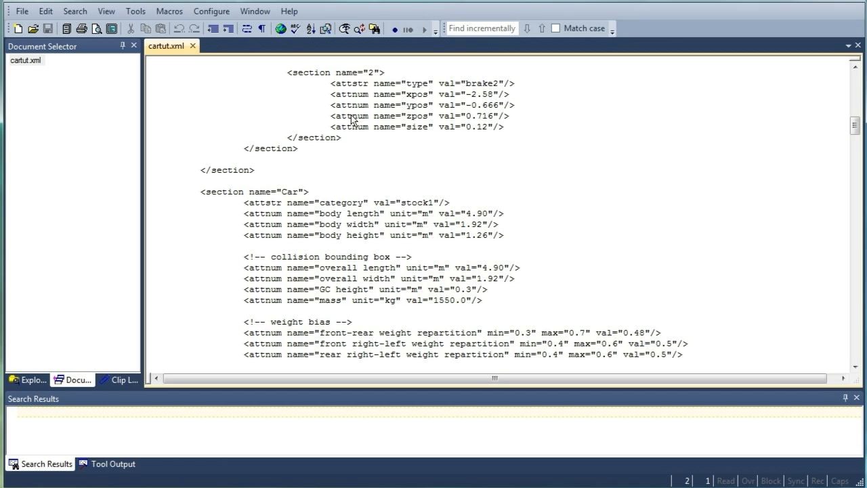
pyautogui.click(485, 211)
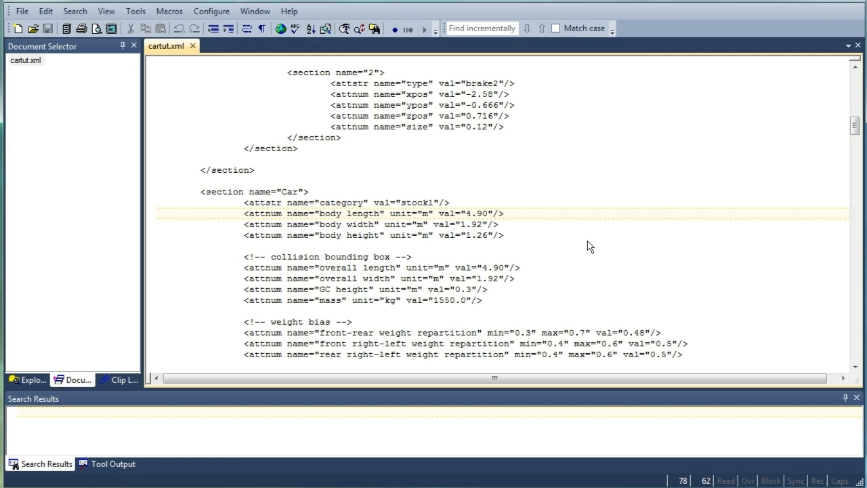
pyautogui.press('BackSpace')
pyautogui.press('BackSpace')
pyautogui.press('BackSpace')
pyautogui.press('BackSpace')
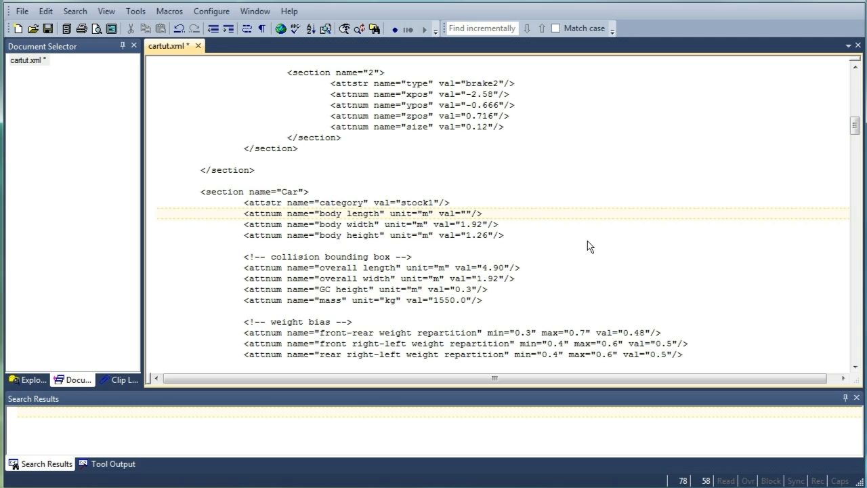
pyautogui.write('5.309')
pyautogui.press('Down')
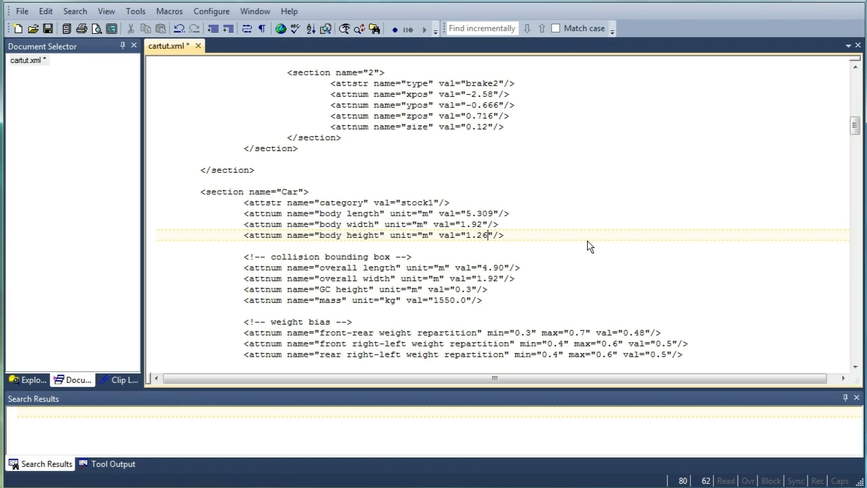
pyautogui.press('BackSpace')
pyautogui.write('1')
# Set the collision bounding box overall length to 5.309 and save cartut.xml
pyautogui.click(500, 269)
pyautogui.press('BackSpace')
pyautogui.press('BackSpace')
pyautogui.press('BackSpace')
pyautogui.press('BackSpace')
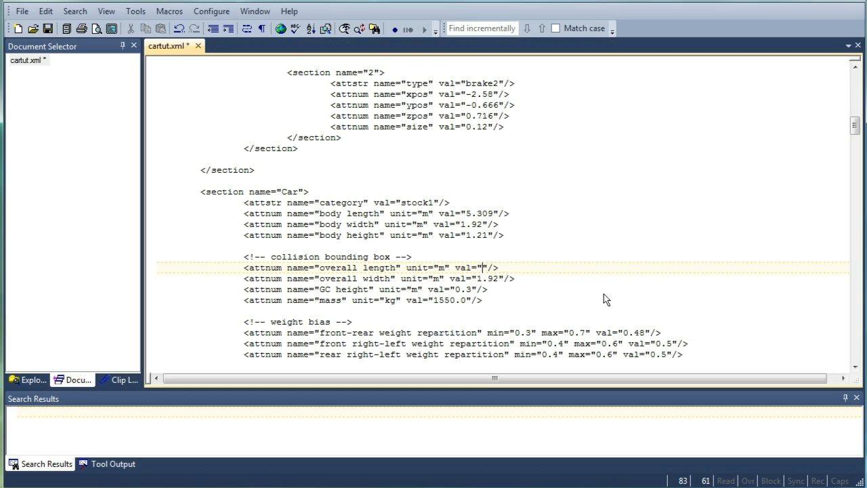
pyautogui.write('5.309')
pyautogui.press('Down')
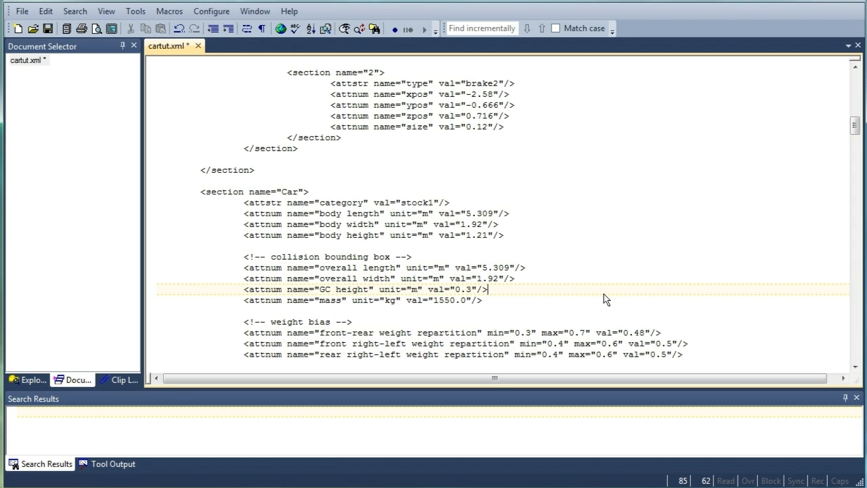
pyautogui.hotkey('ctrl', 's')
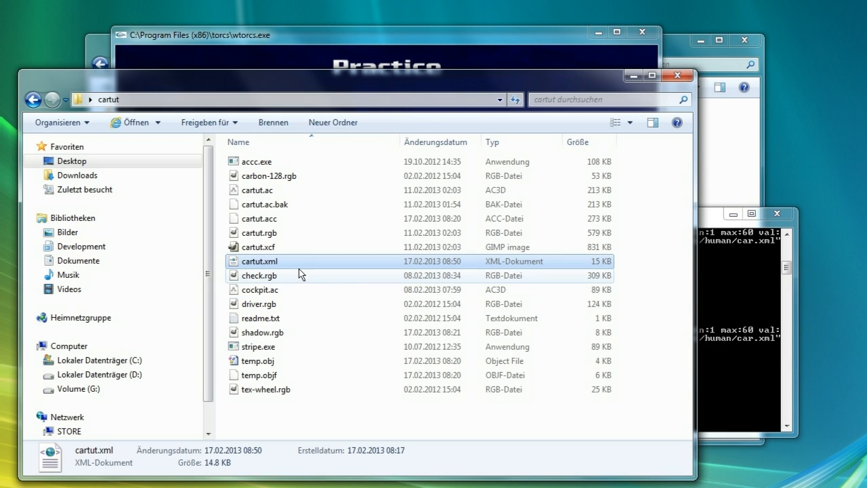
# Copy the updated cartut.xml into the TORCS cars/cartut folder, replacing the existing file with administrator permission
pyautogui.click(289, 262)
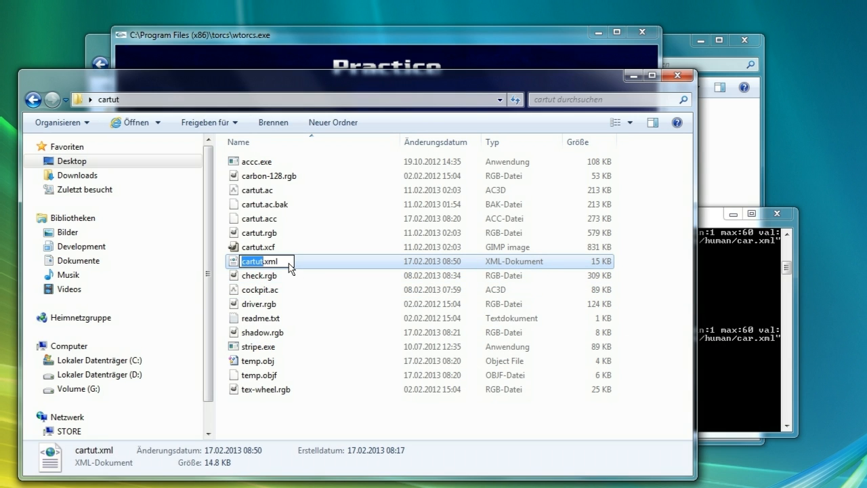
pyautogui.click(315, 261)
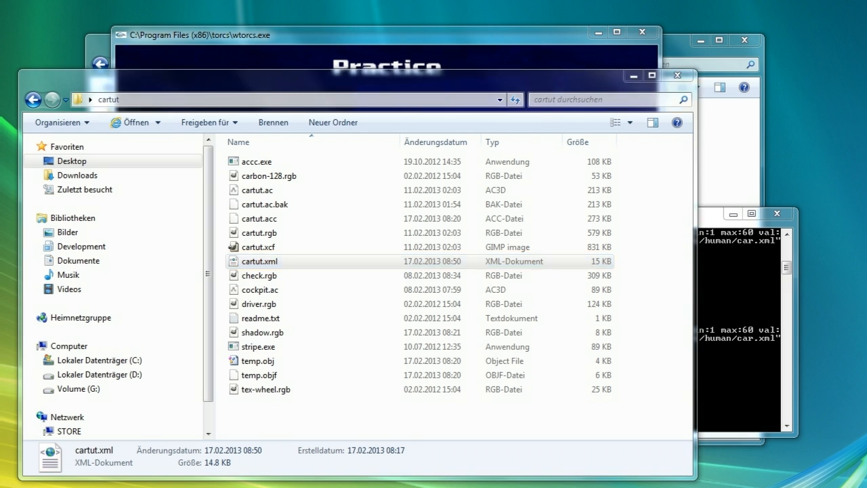
pyautogui.hotkey('alt', 'Tab')
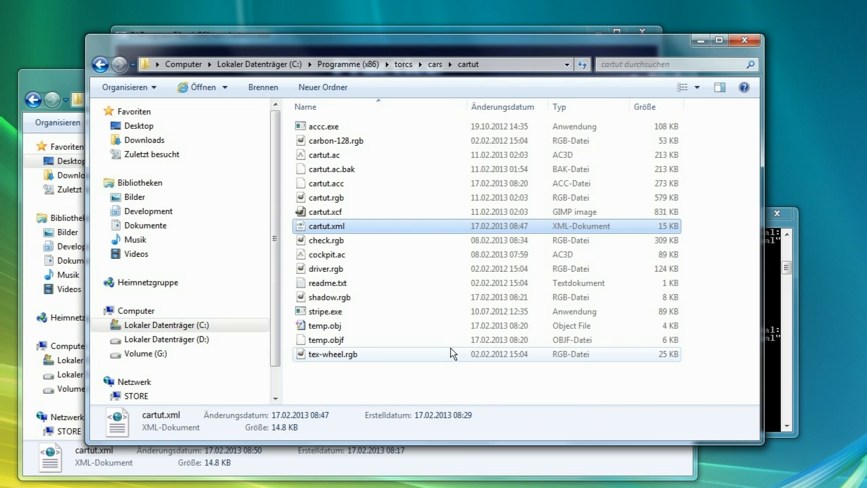
pyautogui.click(435, 383)
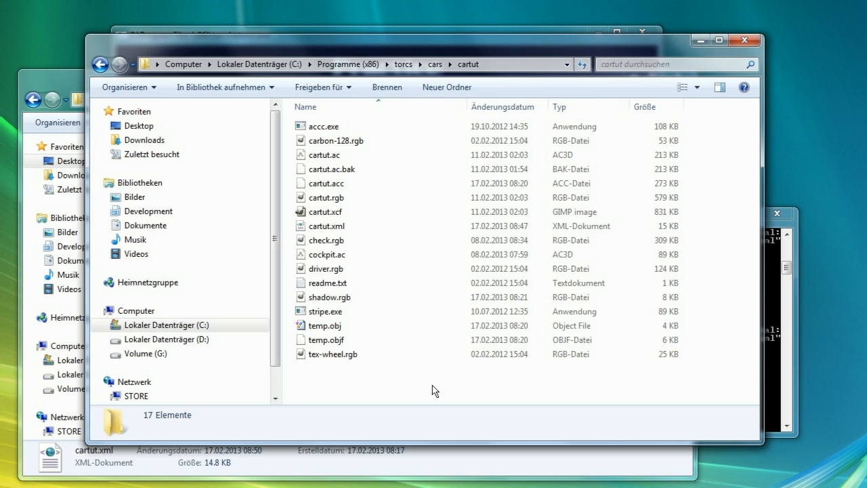
pyautogui.hotkey('ctrl', 'v')
pyautogui.click(363, 181)
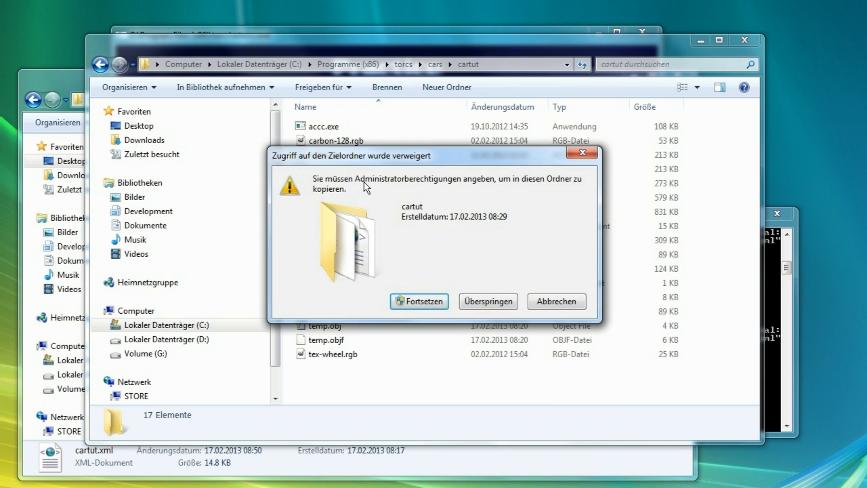
pyautogui.click(426, 304)
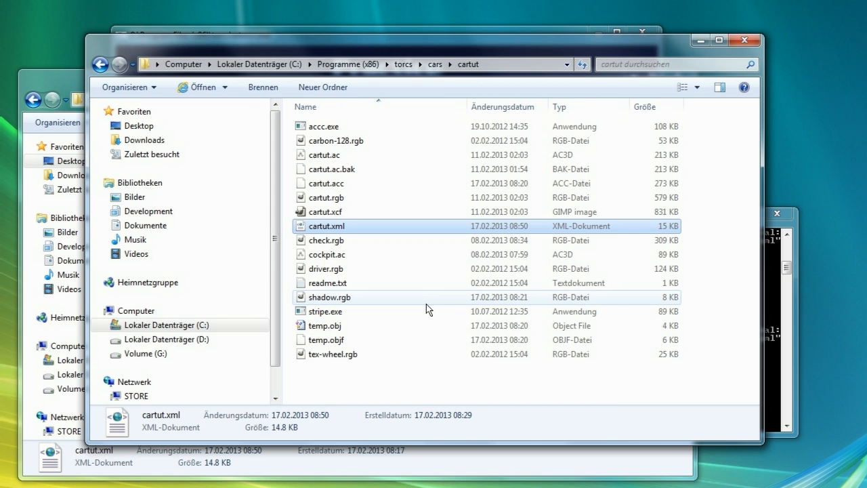
# Start a new practice race to test the car, check the console messages, and abandon the race
pyautogui.click(302, 32)
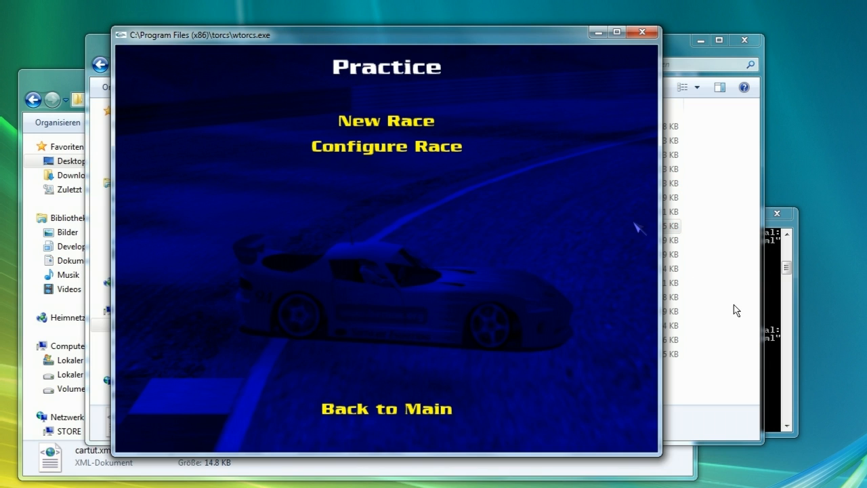
pyautogui.click(764, 325)
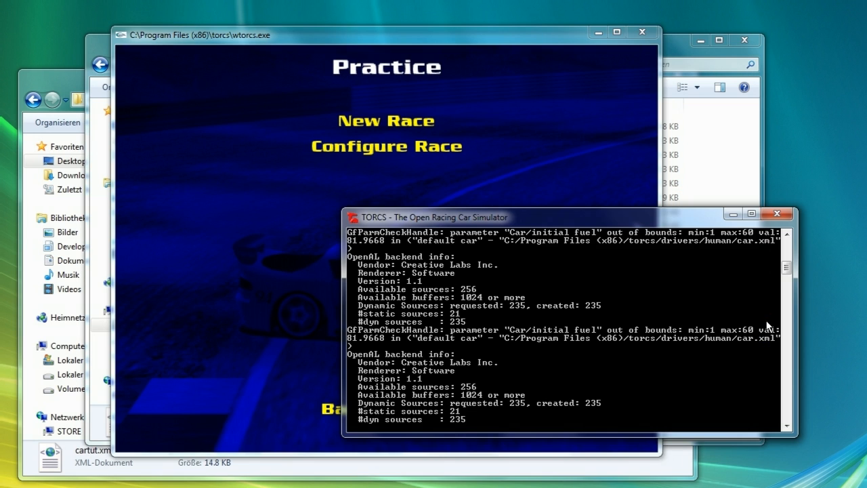
pyautogui.click(391, 123)
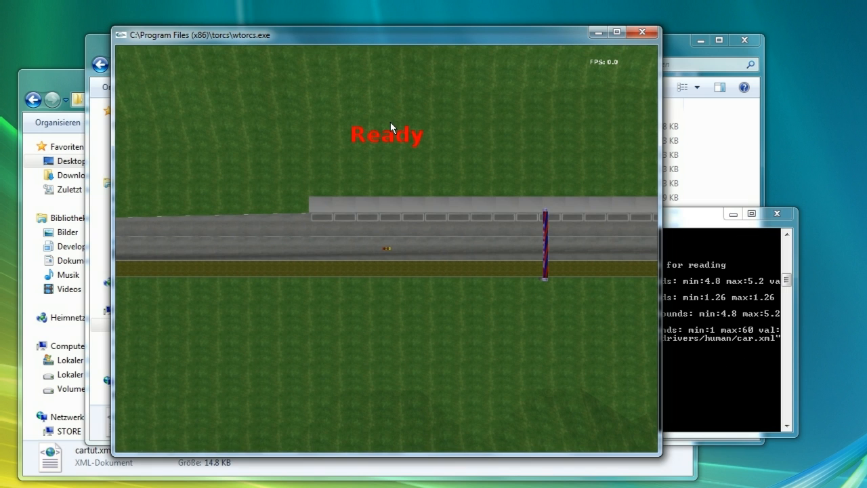
pyautogui.click(775, 273)
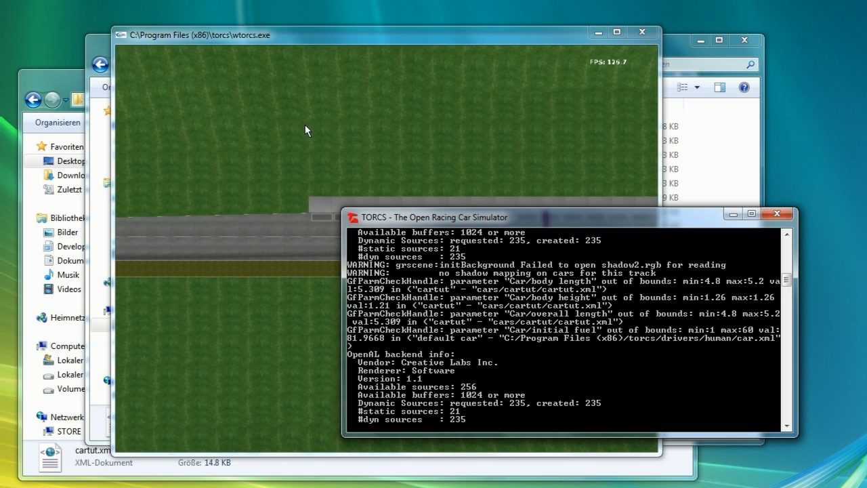
pyautogui.click(368, 69)
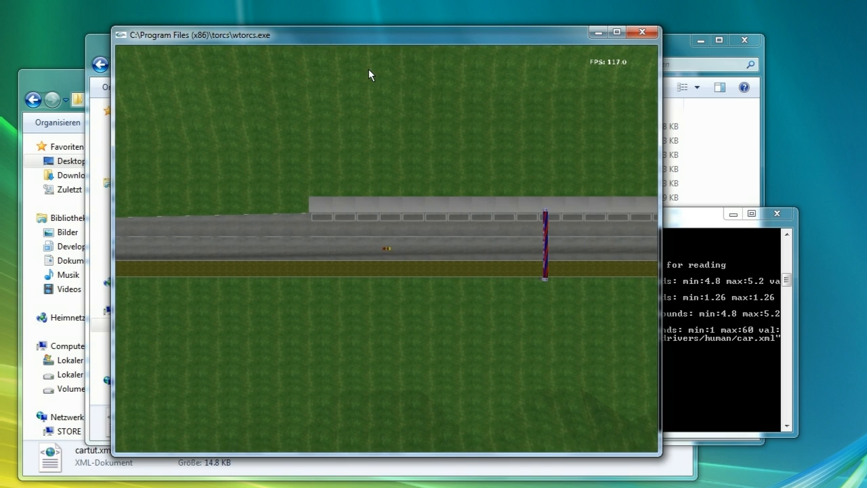
pyautogui.press('Escape')
pyautogui.click(389, 150)
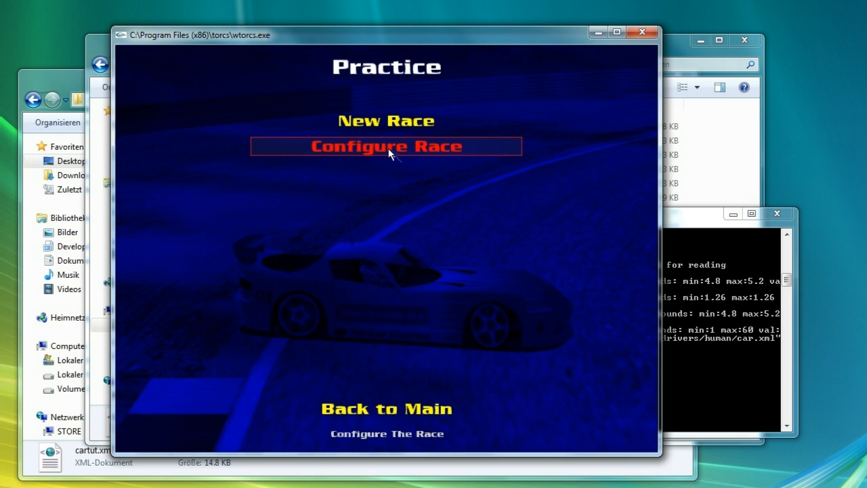
# Browse the TORCS categories folder to review the available category files
pyautogui.hotkey('alt', 'Tab')
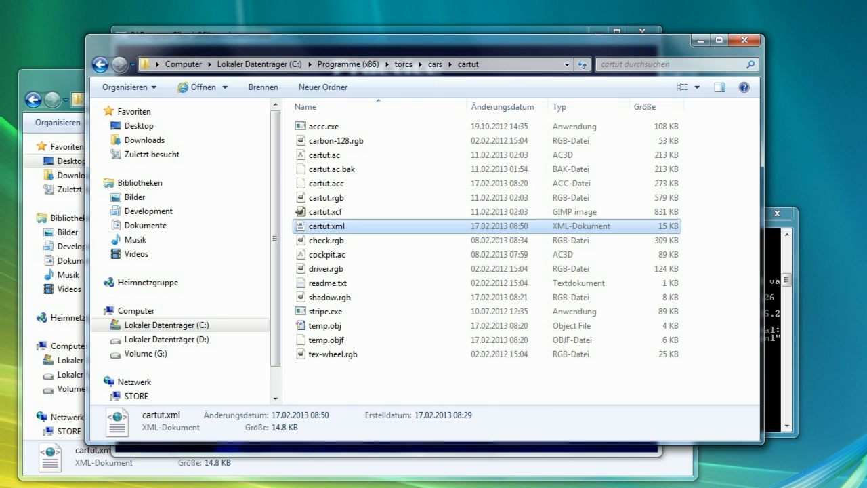
pyautogui.hotkey('alt', 'Tab')
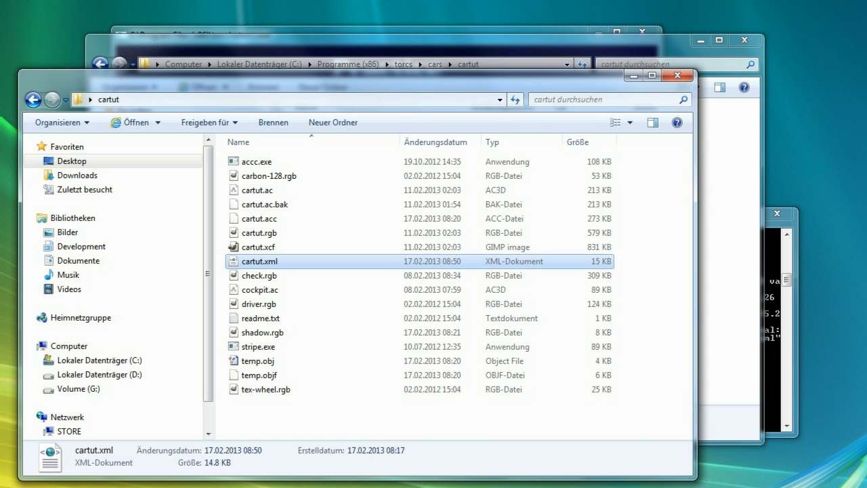
pyautogui.hotkey('alt', 'Tab')
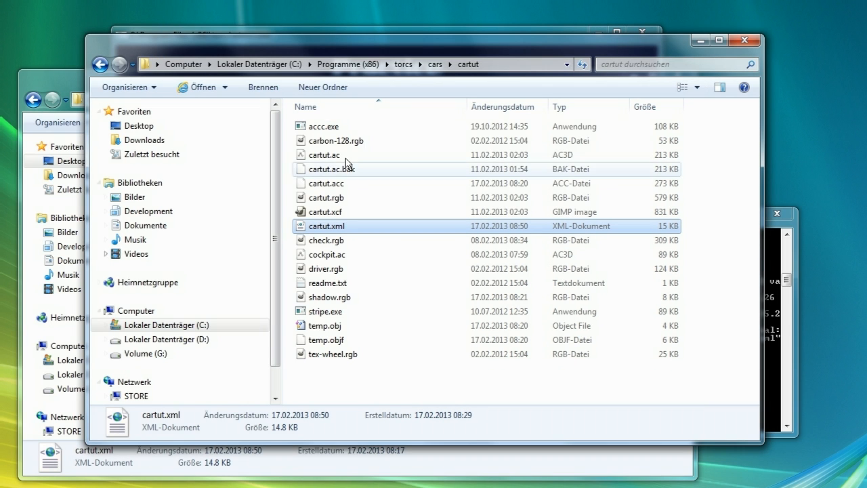
pyautogui.click(434, 64)
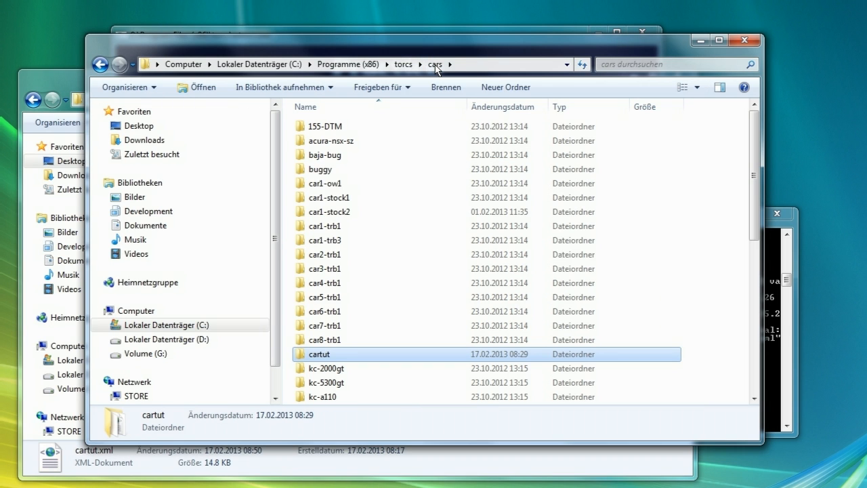
pyautogui.click(403, 64)
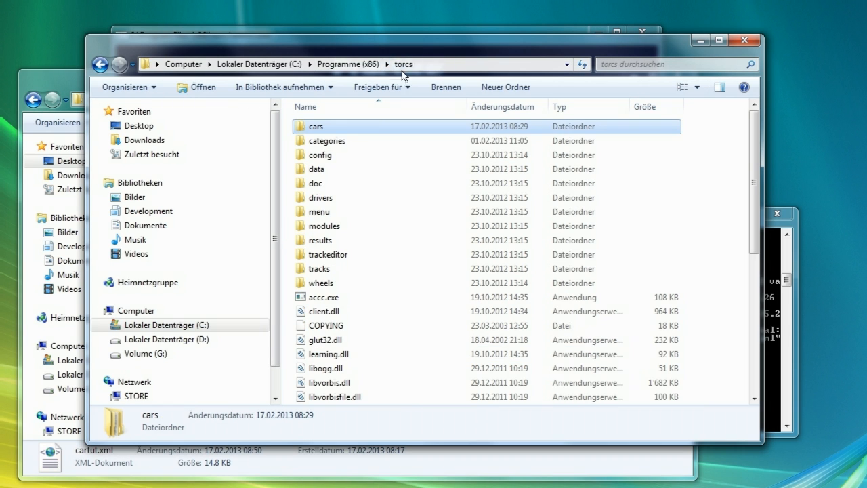
pyautogui.doubleClick(329, 141)
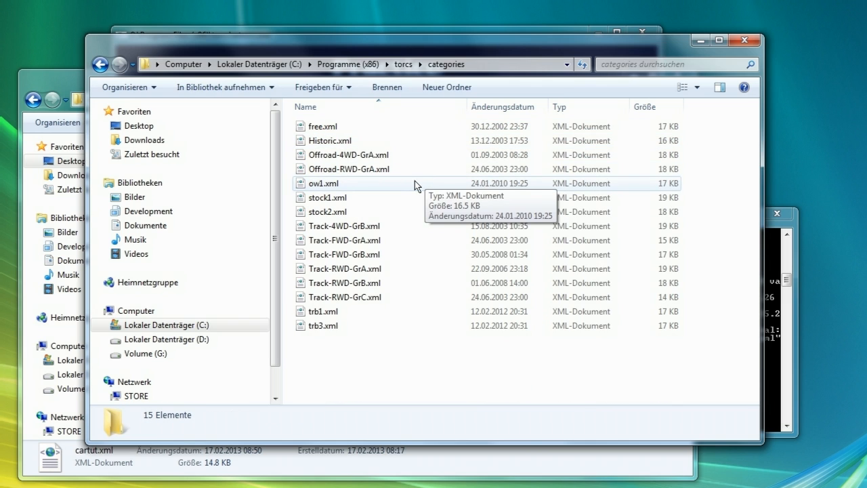
pyautogui.click(331, 127)
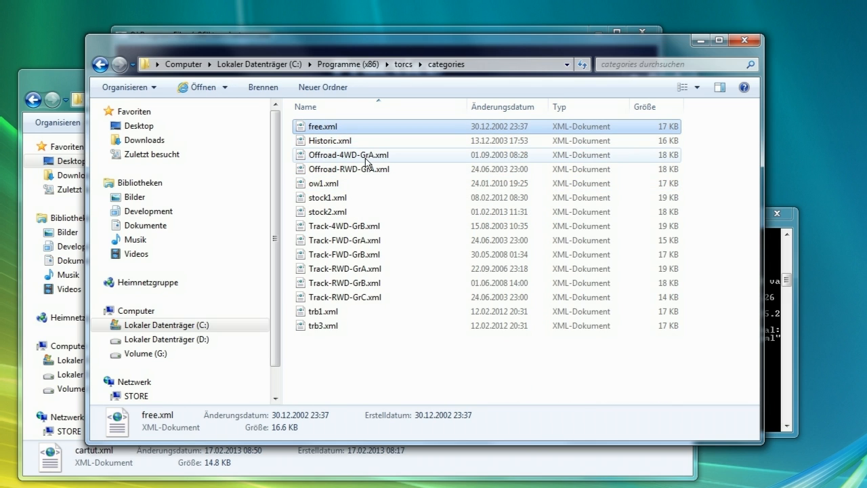
pyautogui.click(401, 65)
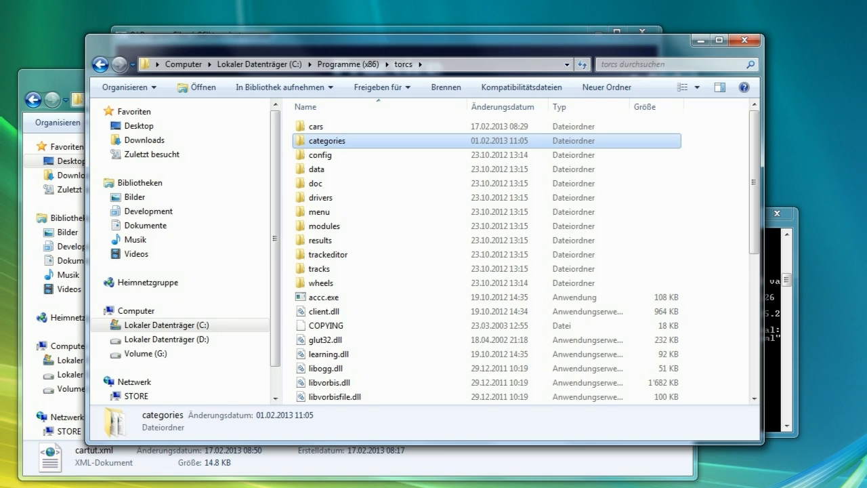
# Open the desktop copy of cartut.xml in TextPad and search it for category
pyautogui.hotkey('alt', 'Tab')
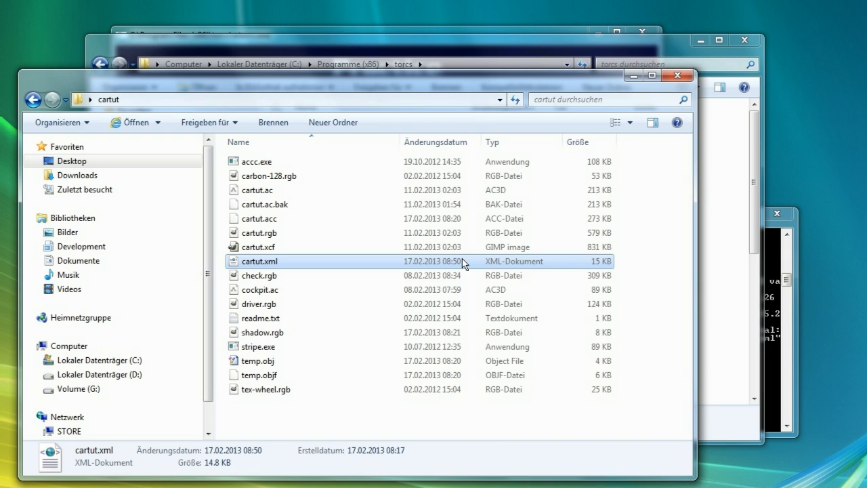
pyautogui.rightClick(462, 258)
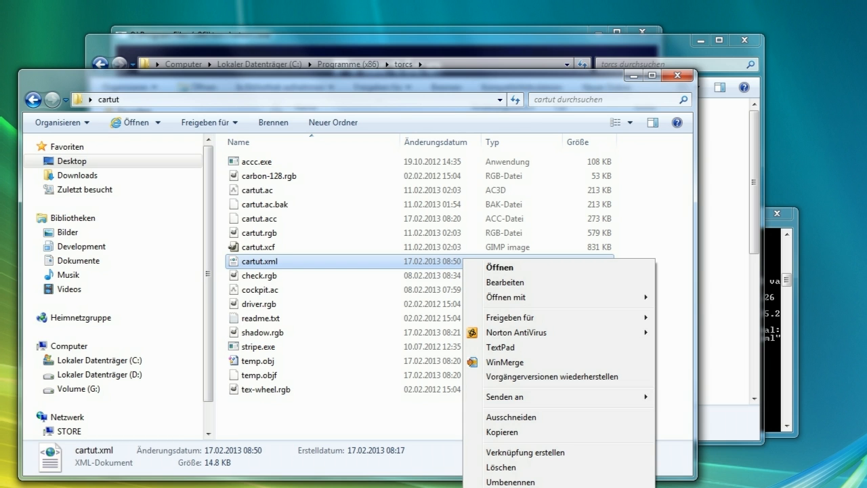
pyautogui.click(523, 349)
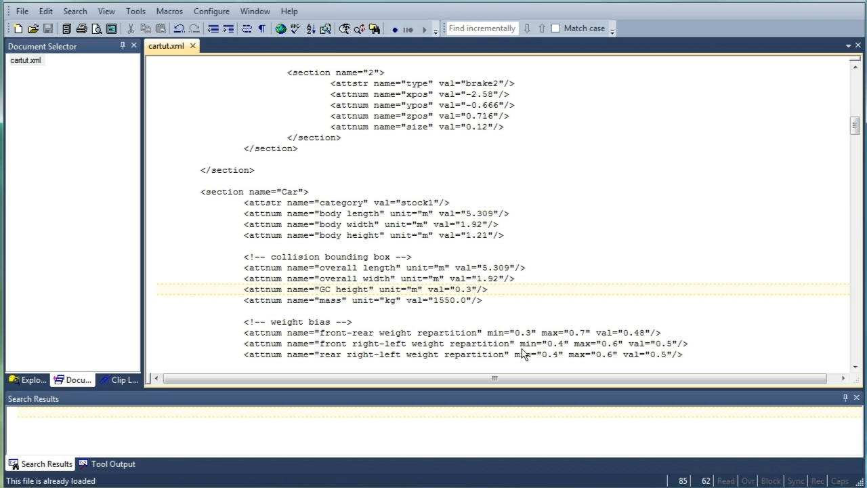
pyautogui.moveTo(855, 126); pyautogui.dragTo(856, 80)
pyautogui.click(342, 95)
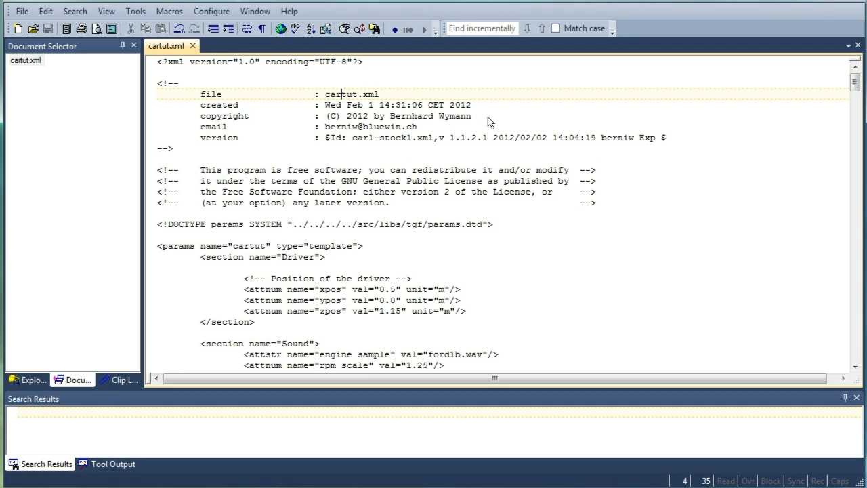
pyautogui.hotkey('ctrl', 'f')
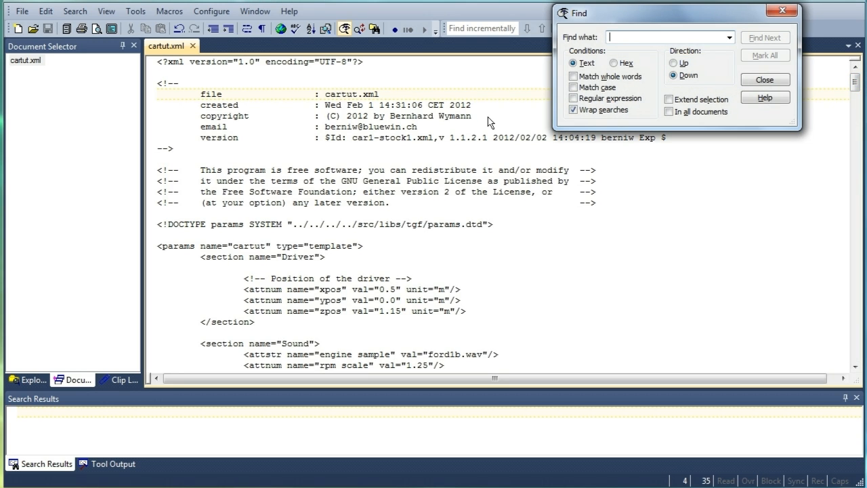
pyautogui.write('categ')
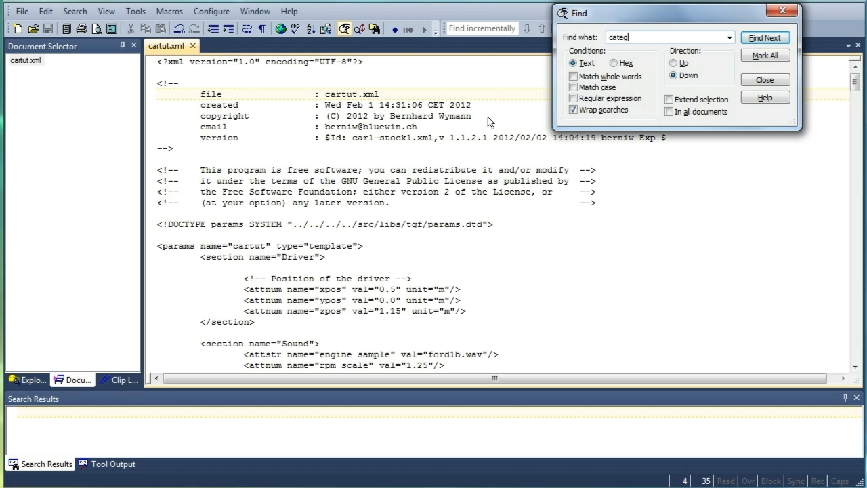
pyautogui.write('ory')
pyautogui.press('Return')
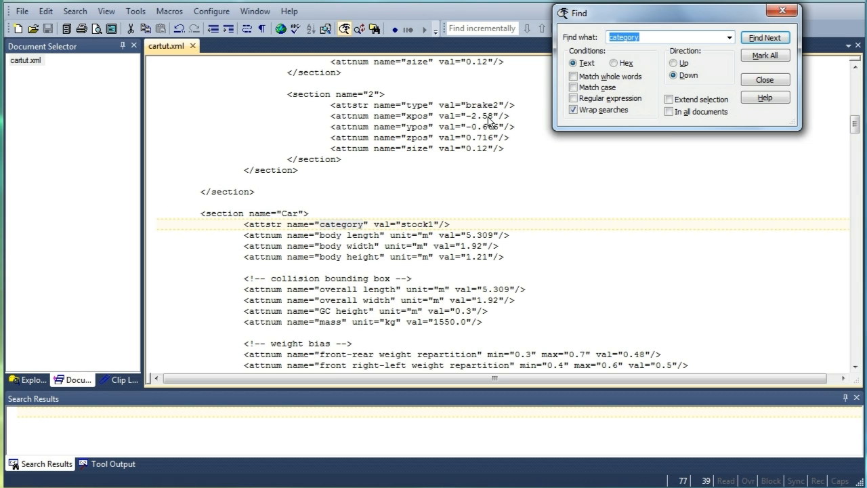
# Change the car's category value from stock1 to free and save cartut.xml
pyautogui.click(771, 82)
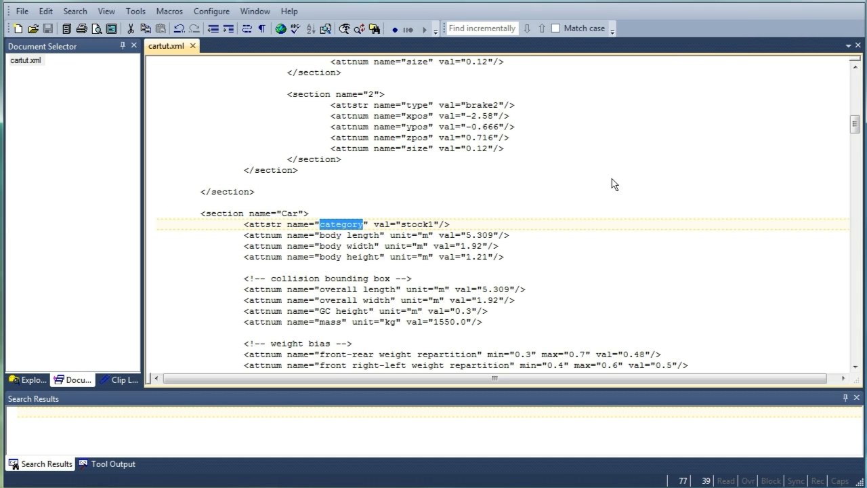
pyautogui.click(434, 224)
pyautogui.press('BackSpace')
pyautogui.press('BackSpace')
pyautogui.press('BackSpace')
pyautogui.press('BackSpace')
pyautogui.press('BackSpace')
pyautogui.press('BackSpace')
pyautogui.write('free')
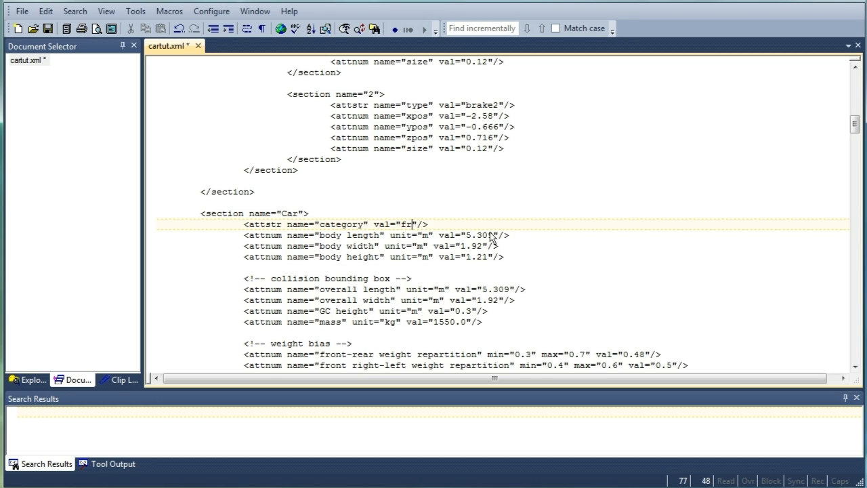
pyautogui.hotkey('ctrl', 's')
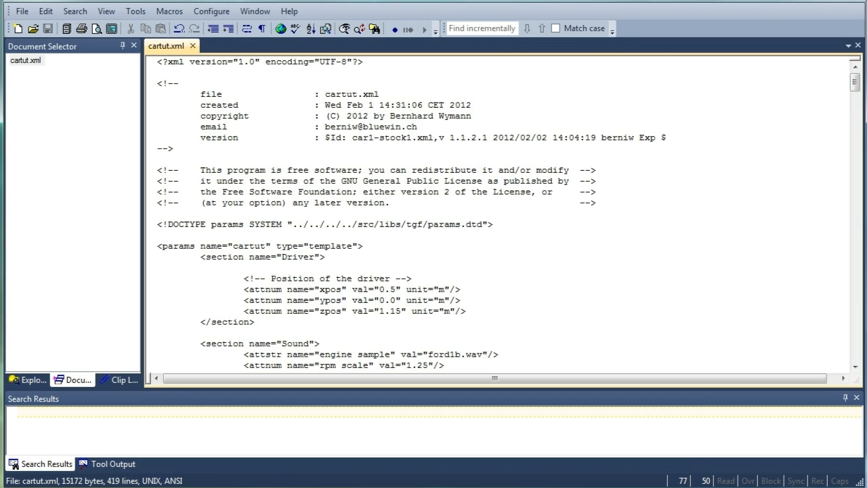
# Paste the updated cartut.xml into the TORCS cars/cartut folder, replacing the existing file with administrator permission
pyautogui.hotkey('alt', 'Tab')
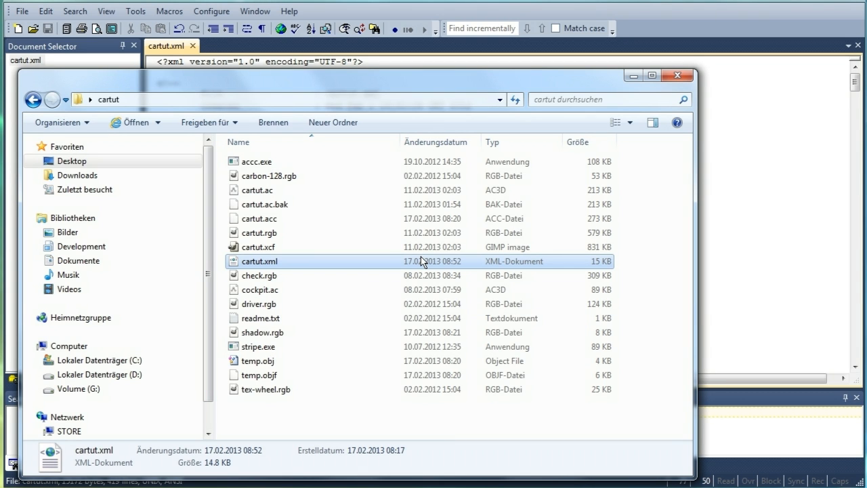
pyautogui.hotkey('alt', 'Tab')
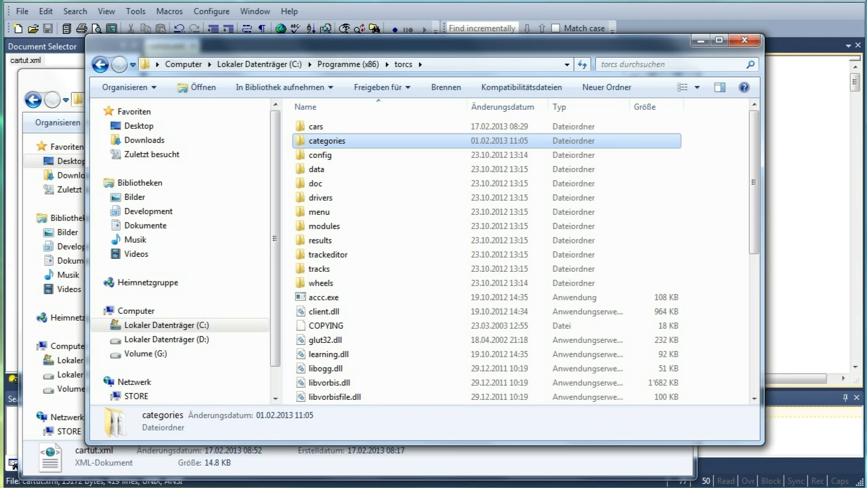
pyautogui.doubleClick(350, 128)
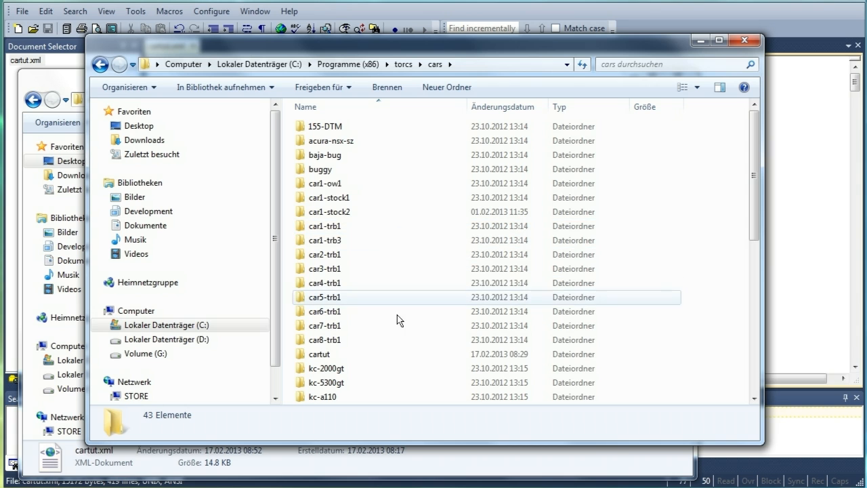
pyautogui.doubleClick(397, 354)
pyautogui.hotkey('ctrl', 'v')
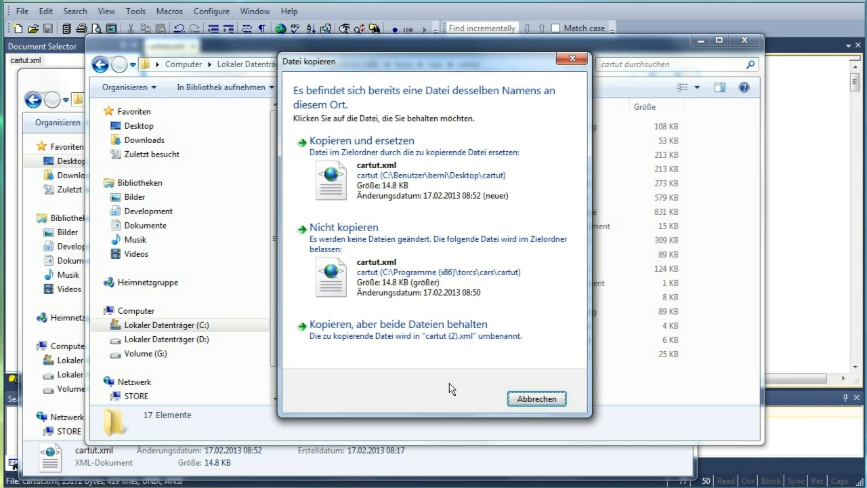
pyautogui.click(326, 188)
pyautogui.click(429, 302)
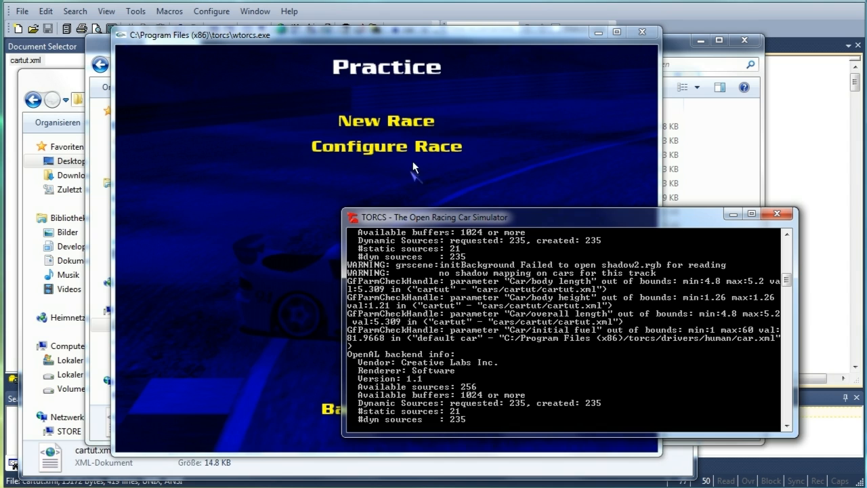
# Start a new practice race and check the console messages for warnings
pyautogui.click(411, 125)
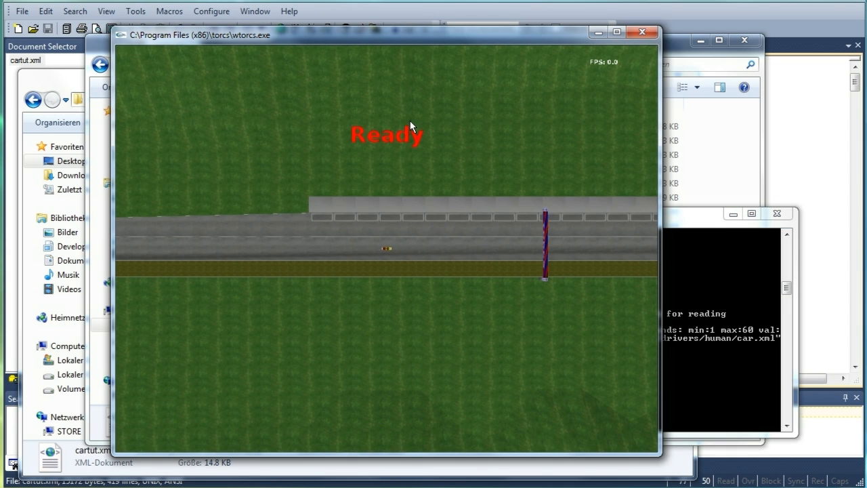
pyautogui.click(757, 337)
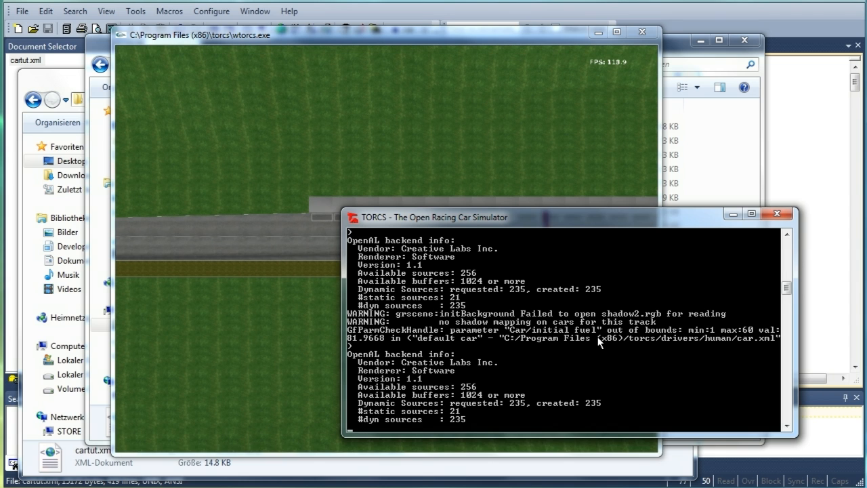
pyautogui.click(317, 110)
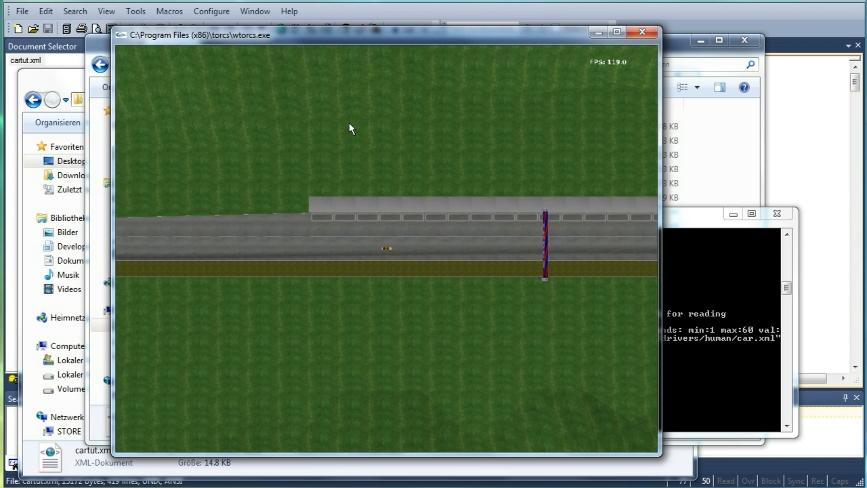
# Inspect the car on track by zooming and cycling through the different camera views
pyautogui.press('>')
pyautogui.press('>')
pyautogui.press('>')
pyautogui.press('>')
pyautogui.press('>')
pyautogui.press('>')
pyautogui.press('>')
pyautogui.press('>')
pyautogui.press('>')
pyautogui.press('>')
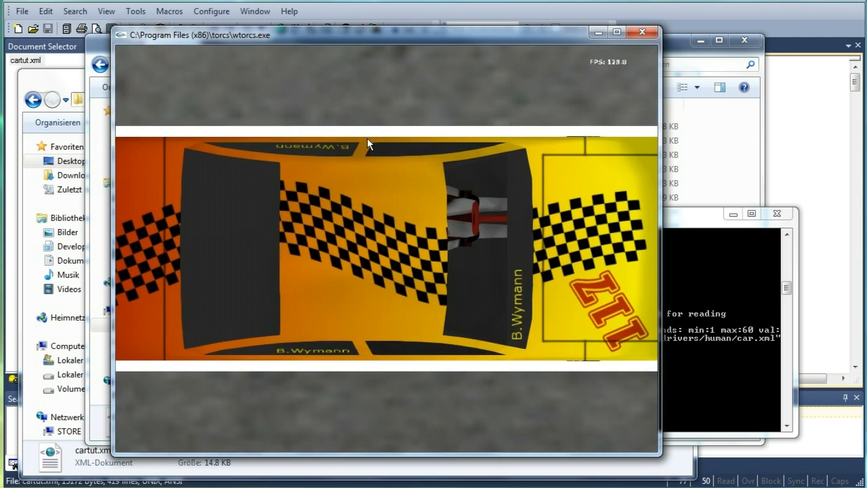
pyautogui.press('less')
pyautogui.press('less')
pyautogui.press('>')
pyautogui.press('F2')
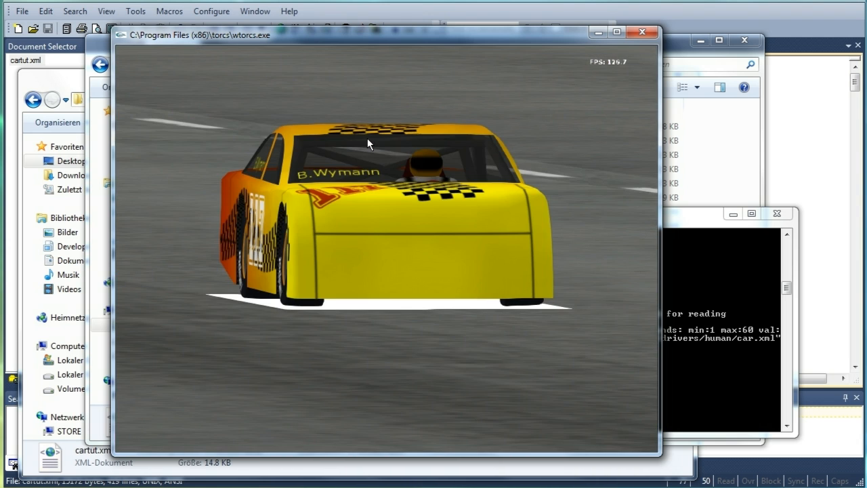
pyautogui.press('F5')
pyautogui.press('F4')
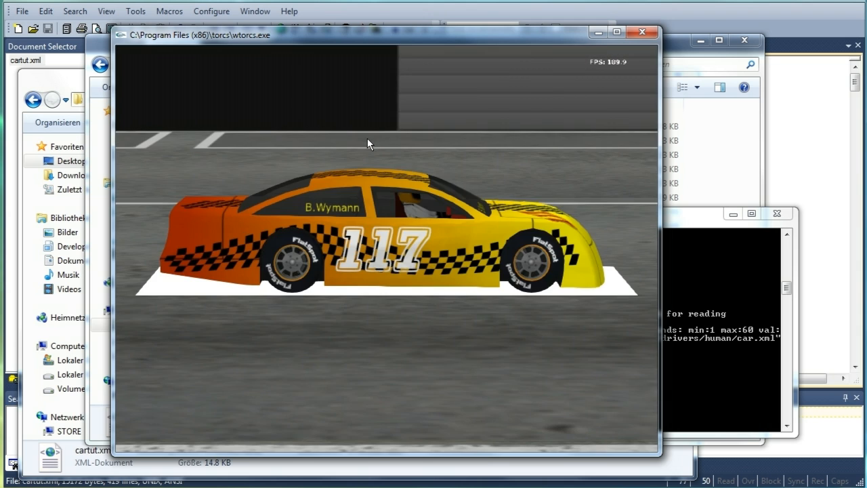
pyautogui.press('F4')
pyautogui.press('F2')
pyautogui.press('F2')
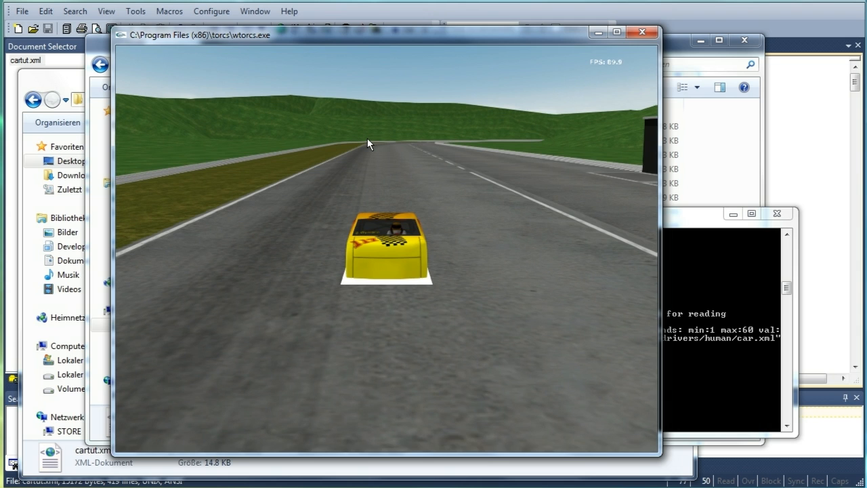
pyautogui.press('F2')
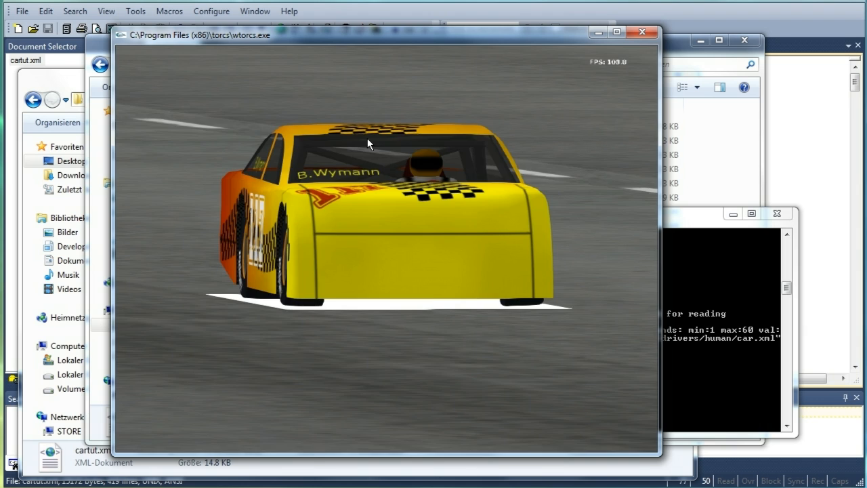
pyautogui.press('F5')
# Test-drive the car, steering right and left while viewing it from above
pyautogui.press('Right')
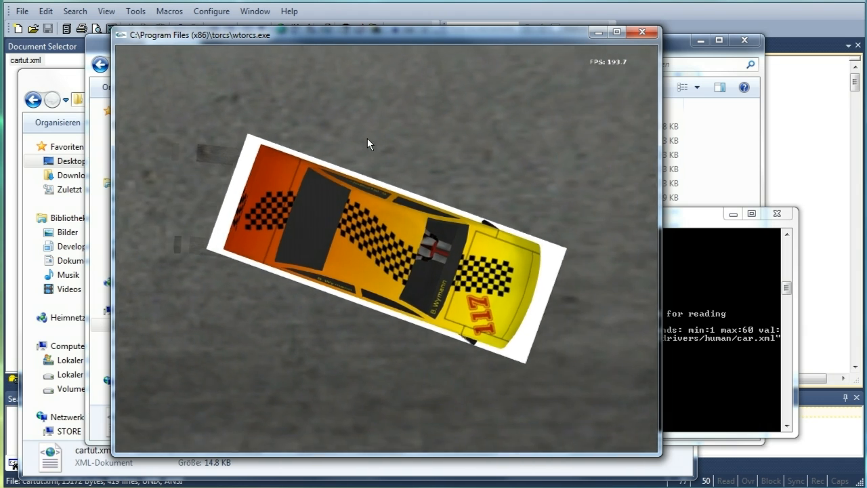
pyautogui.press('less')
pyautogui.press('Right')
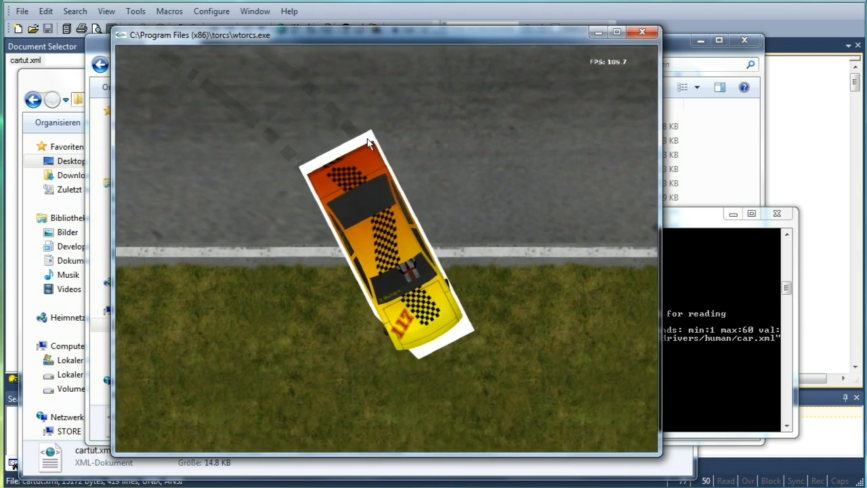
pyautogui.press('>')
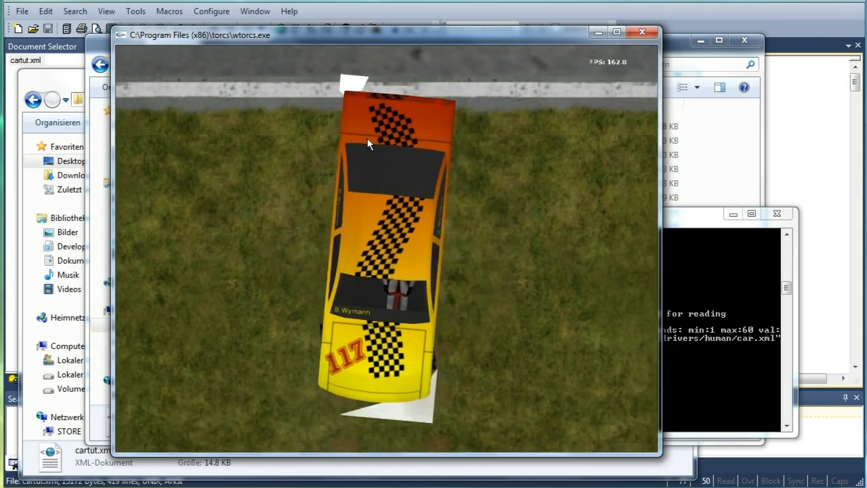
pyautogui.press('Left')
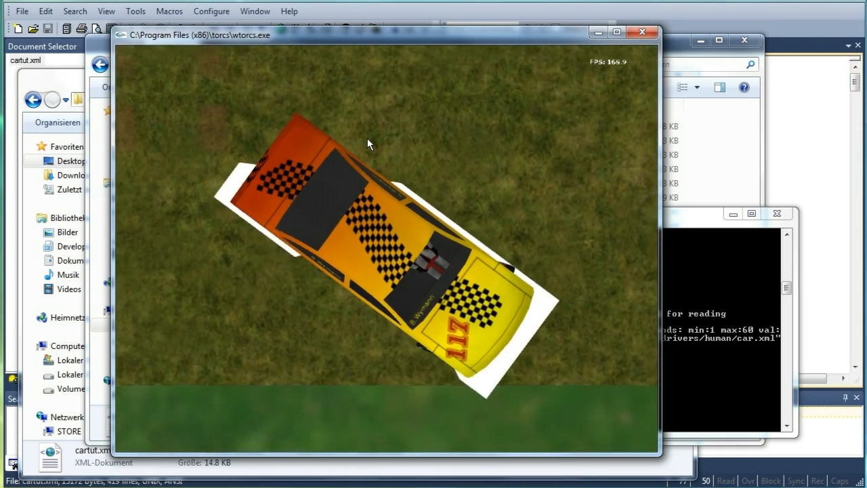
# Keep test-driving from the overhead view, braking in reverse and steering left
pyautogui.press('Down')
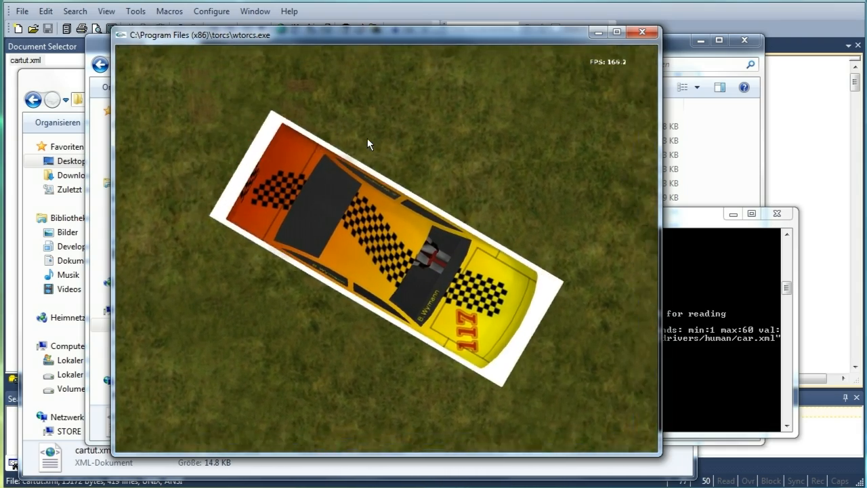
pyautogui.press('Left')
pyautogui.press('Left')
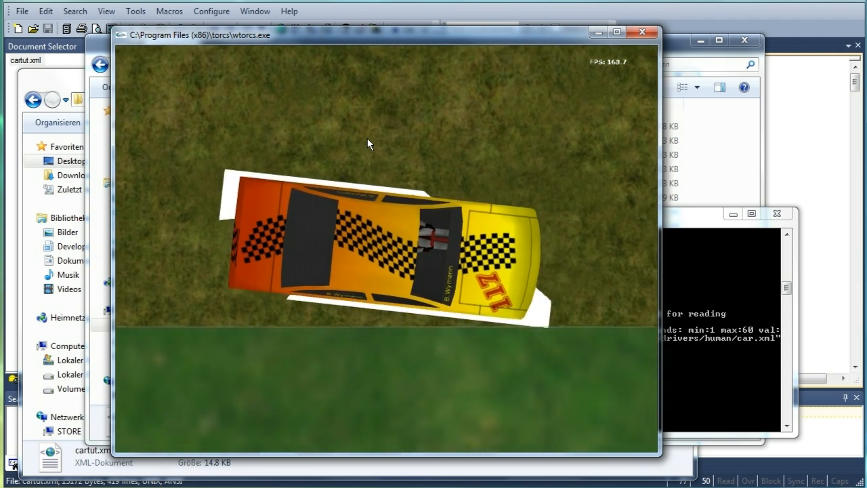
pyautogui.press('Left')
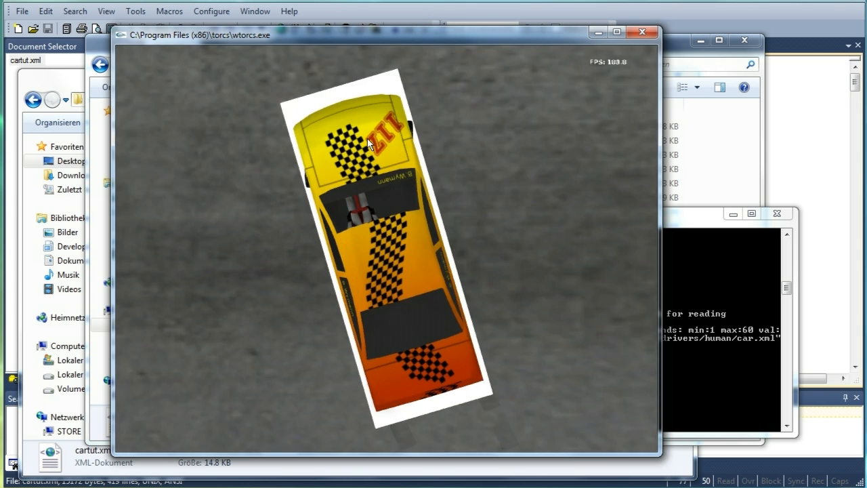
# Stop and restart the race, then zoom the overhead camera in on the car
pyautogui.press('Escape')
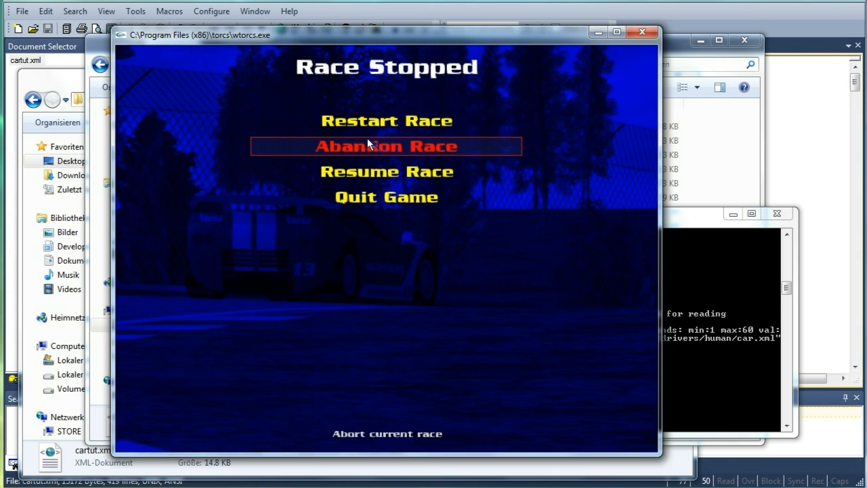
pyautogui.click(349, 119)
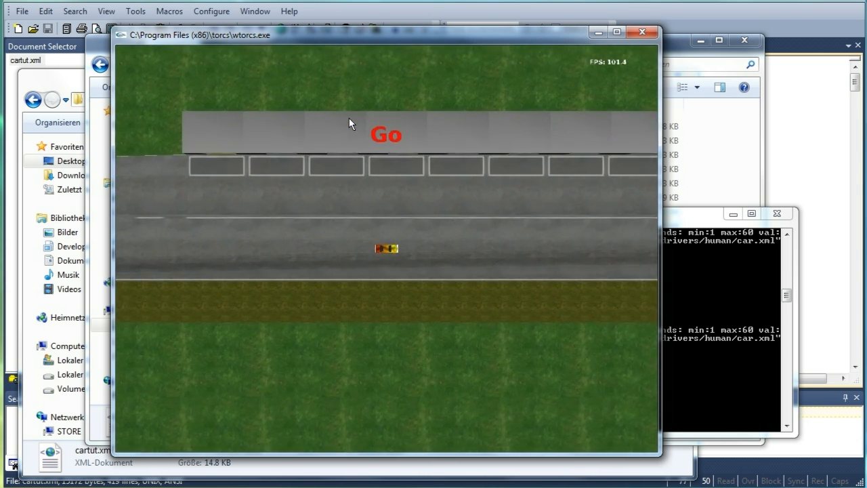
pyautogui.press('>')
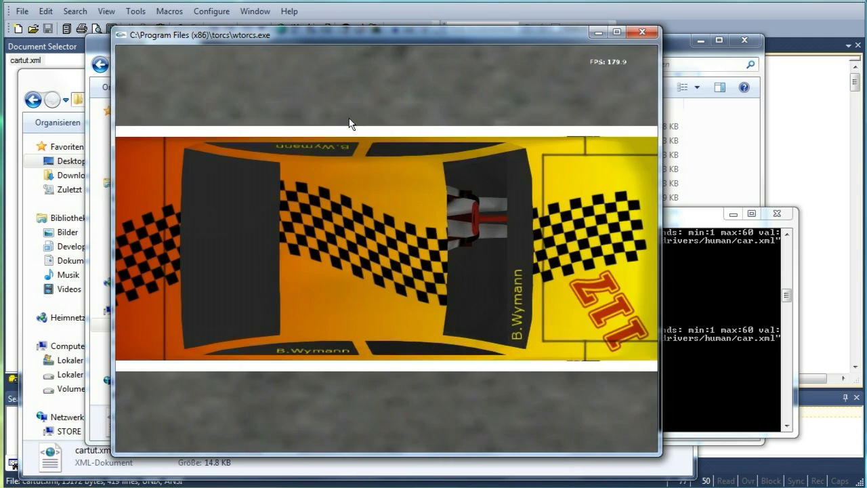
pyautogui.press('less')
pyautogui.press('less')
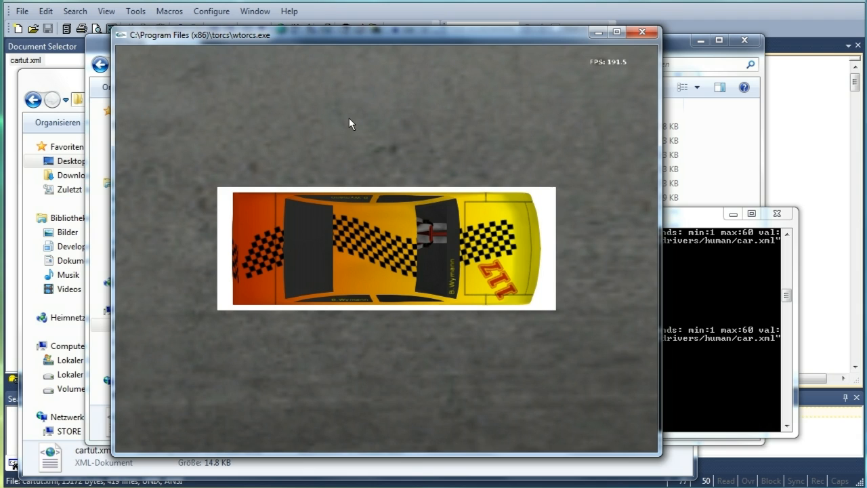
# Stop the race and abandon it to return to the practice menu
pyautogui.press('Escape')
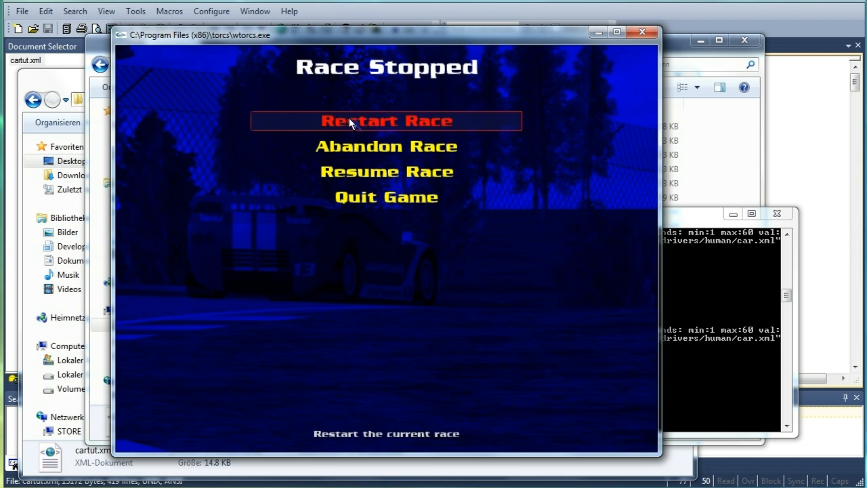
pyautogui.press('Down')
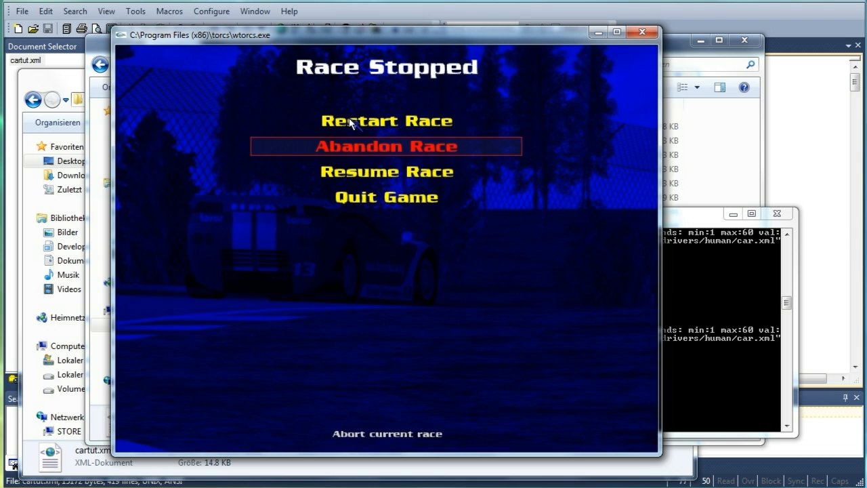
pyautogui.click(390, 153)
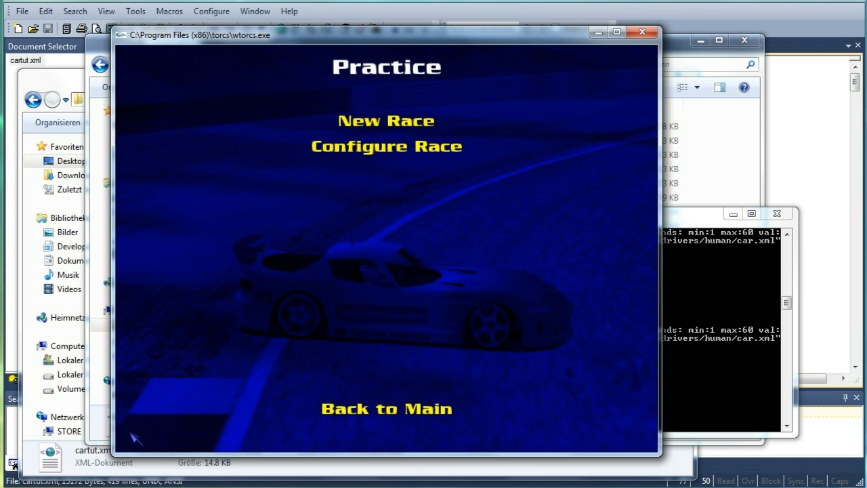
# Open the torcs screenshots folder under the user's AppData, Local, VirtualStore, Program Files (x86)
pyautogui.hotkey('alt', 'Tab')
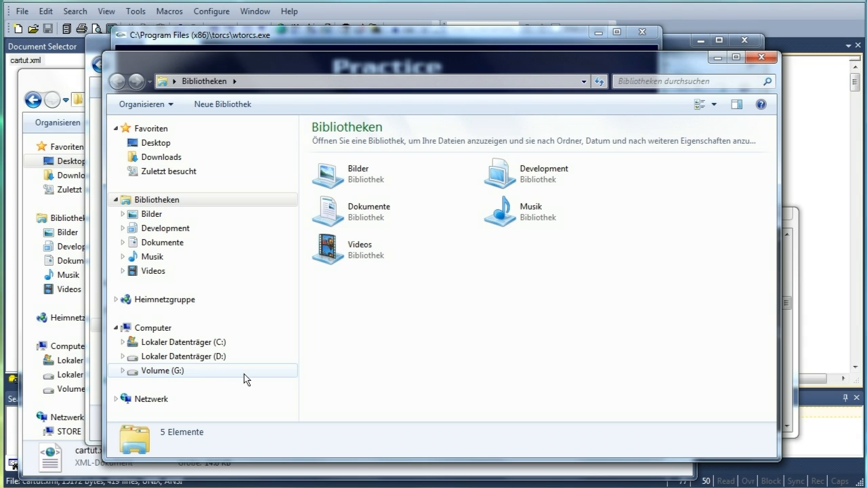
pyautogui.click(201, 345)
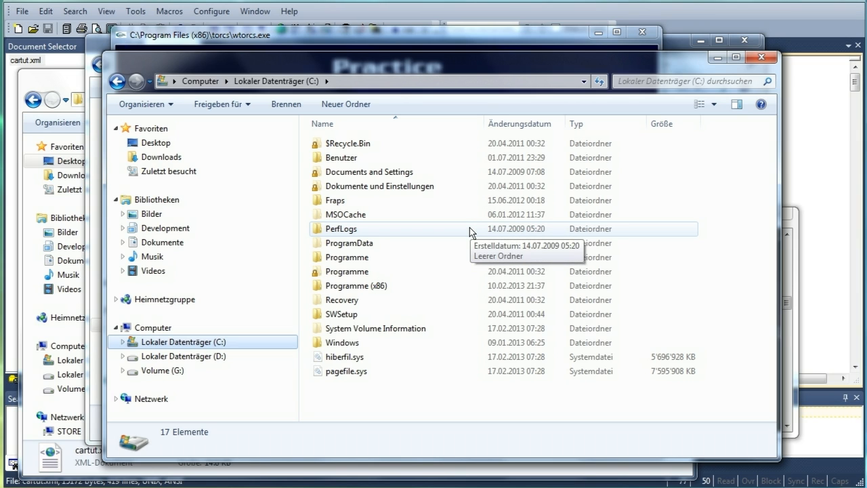
pyautogui.doubleClick(408, 161)
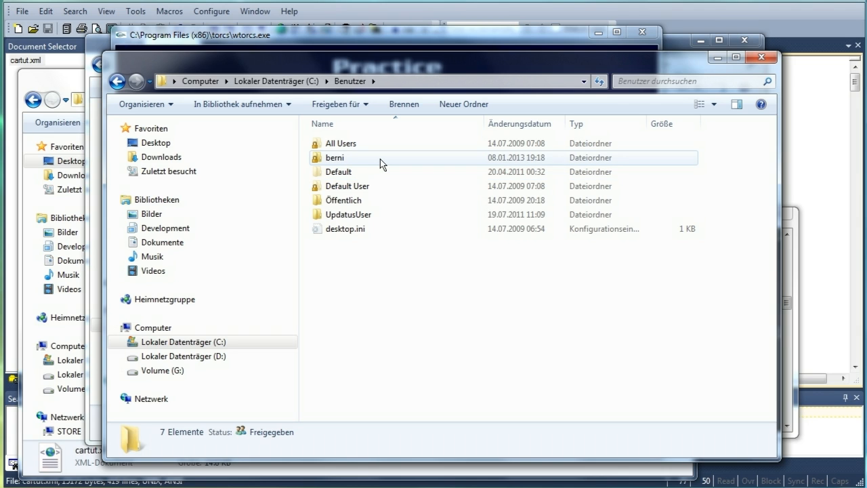
pyautogui.doubleClick(380, 159)
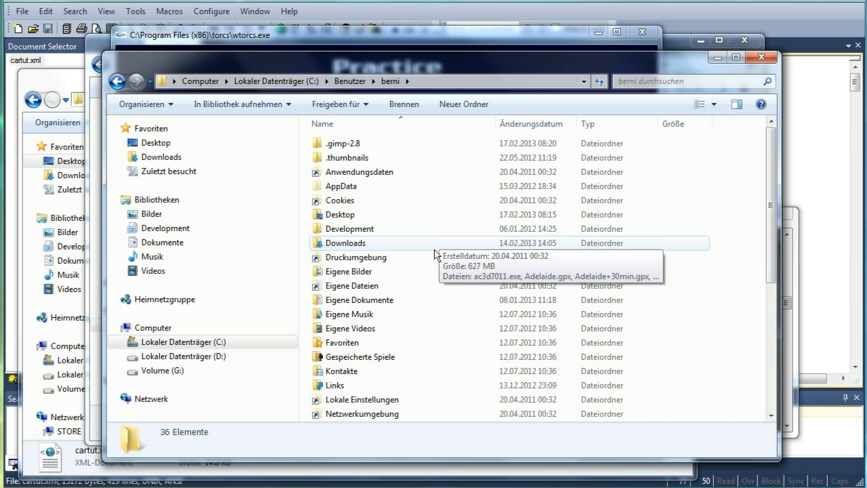
pyautogui.doubleClick(380, 187)
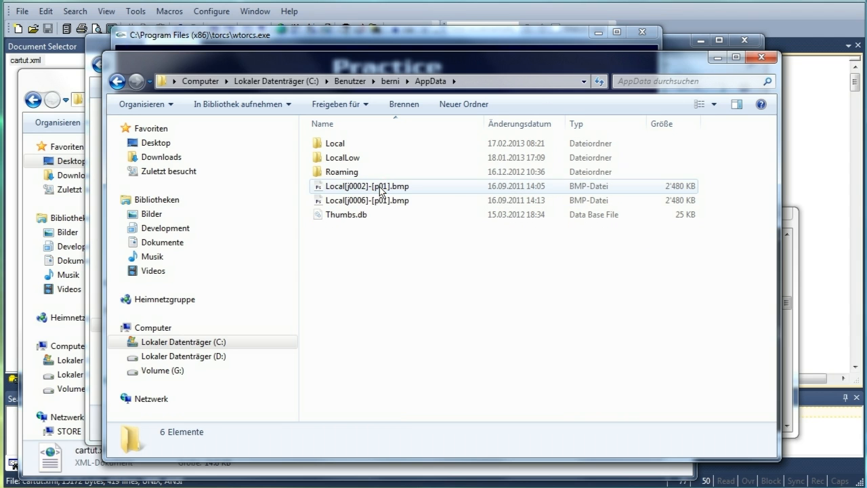
pyautogui.doubleClick(330, 145)
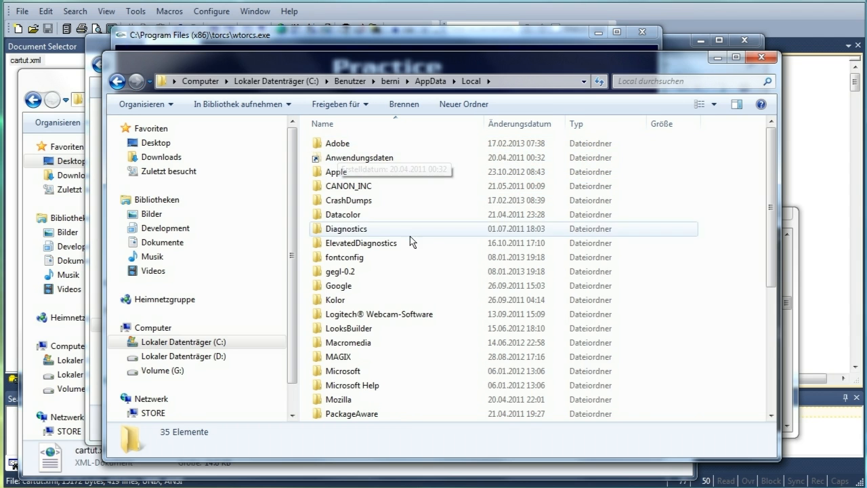
pyautogui.scroll(-5, 410, 239)
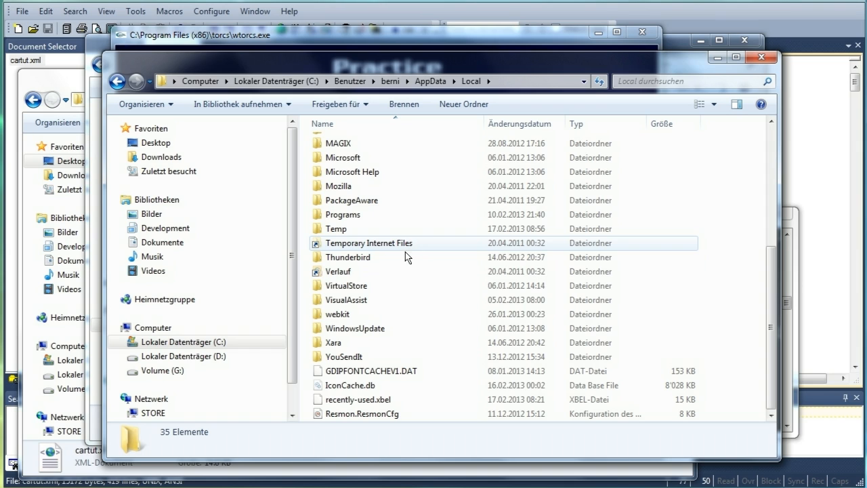
pyautogui.doubleClick(364, 286)
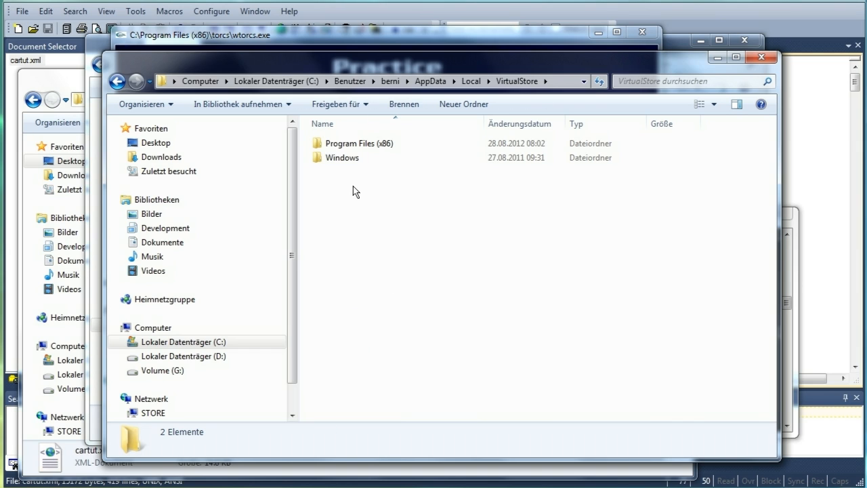
pyautogui.doubleClick(331, 143)
pyautogui.doubleClick(347, 174)
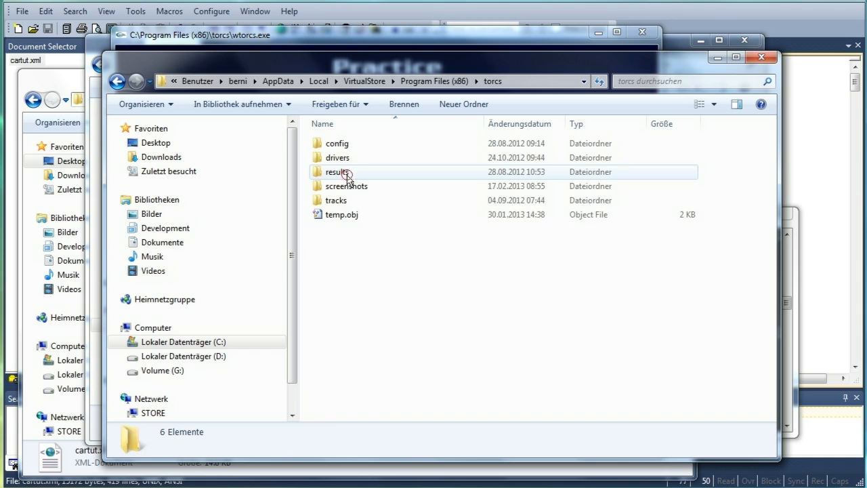
pyautogui.doubleClick(349, 188)
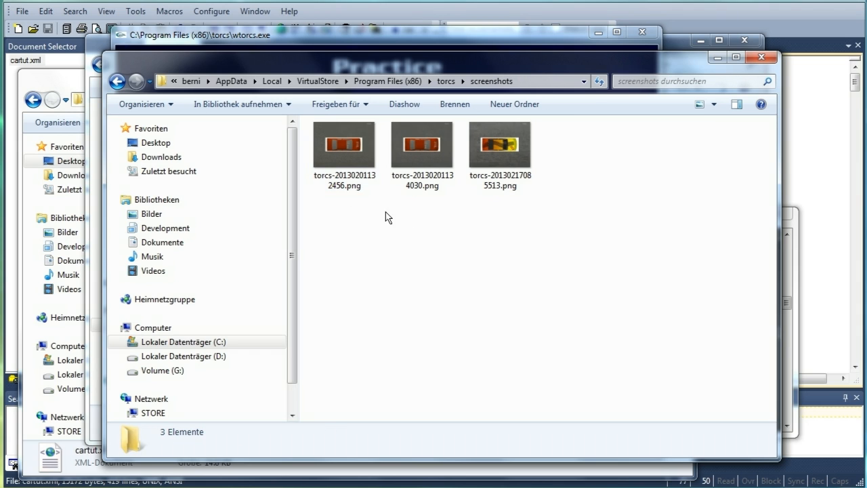
# Copy the screenshot torcs-20130217085513.png into the cartut car folder
pyautogui.click(486, 149)
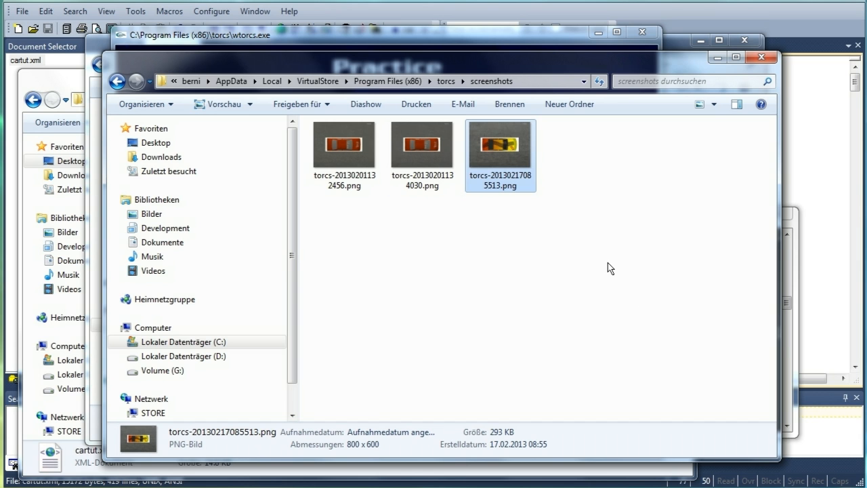
pyautogui.click(760, 57)
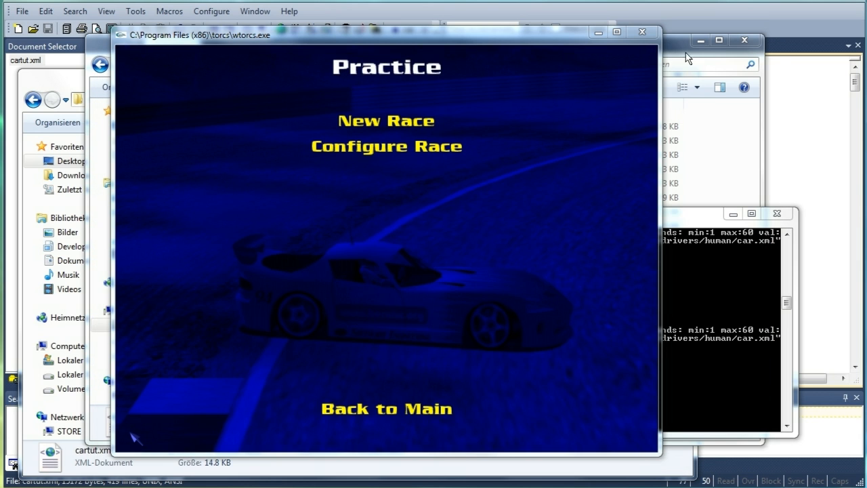
pyautogui.click(674, 44)
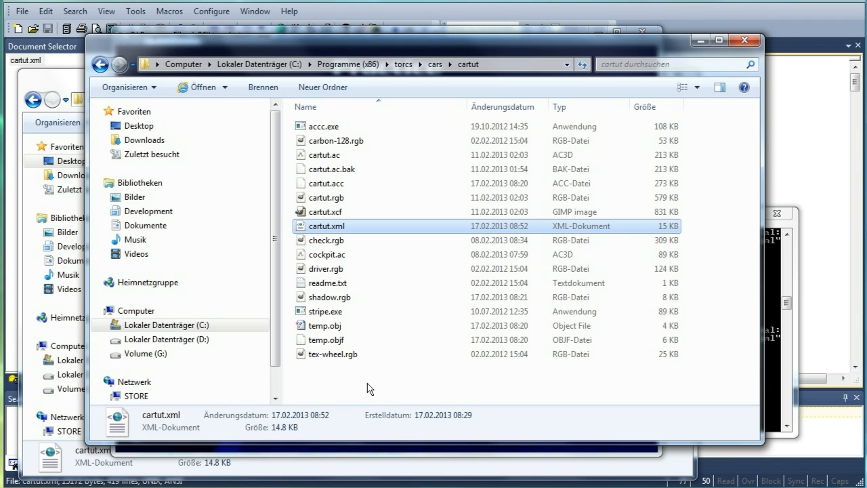
pyautogui.click(53, 78)
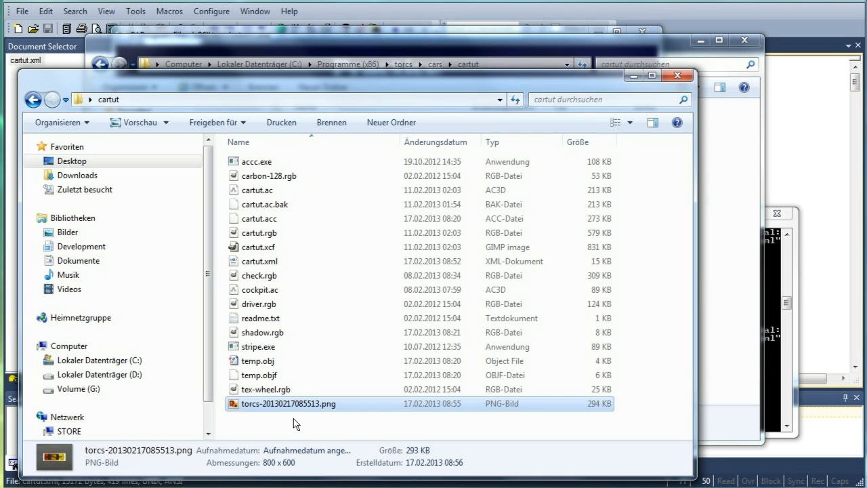
# Switch to GIMP and open torcs-20130217085513.png from the cartut folder
pyautogui.hotkey('alt', 'Tab')
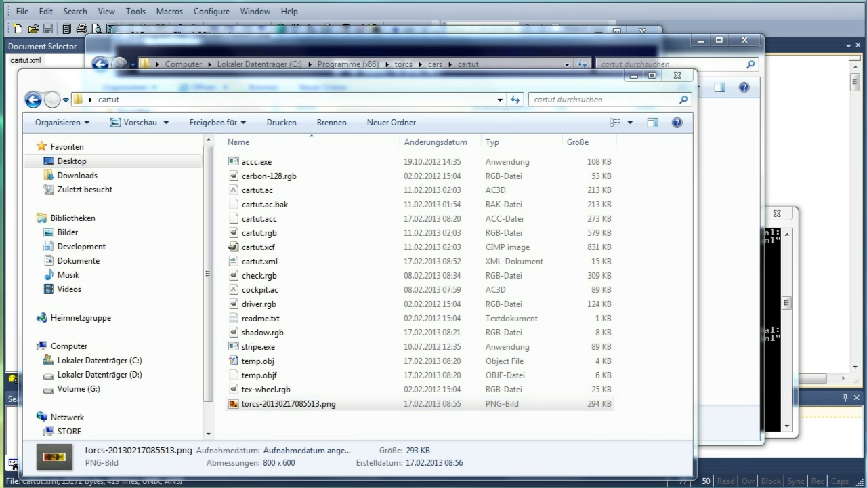
pyautogui.click(13, 10)
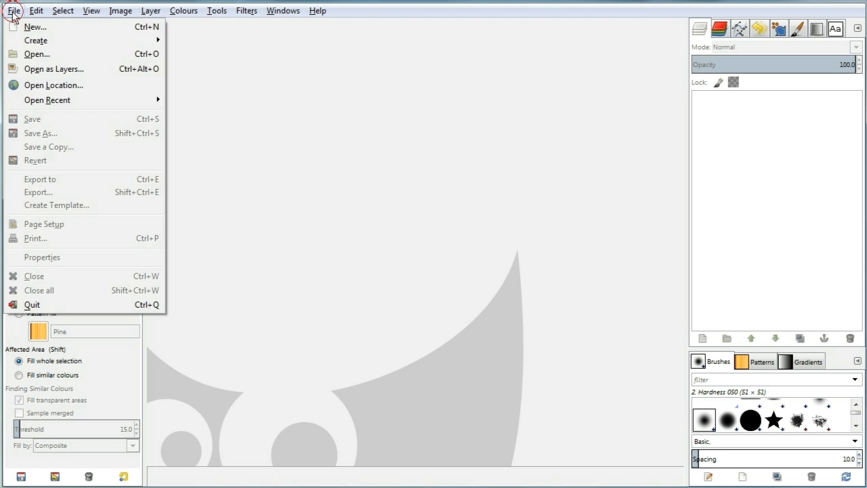
pyautogui.click(35, 54)
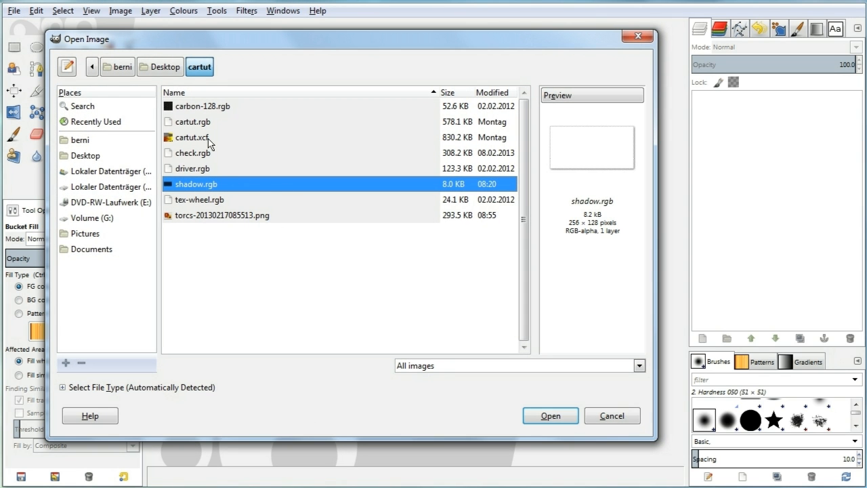
pyautogui.click(208, 138)
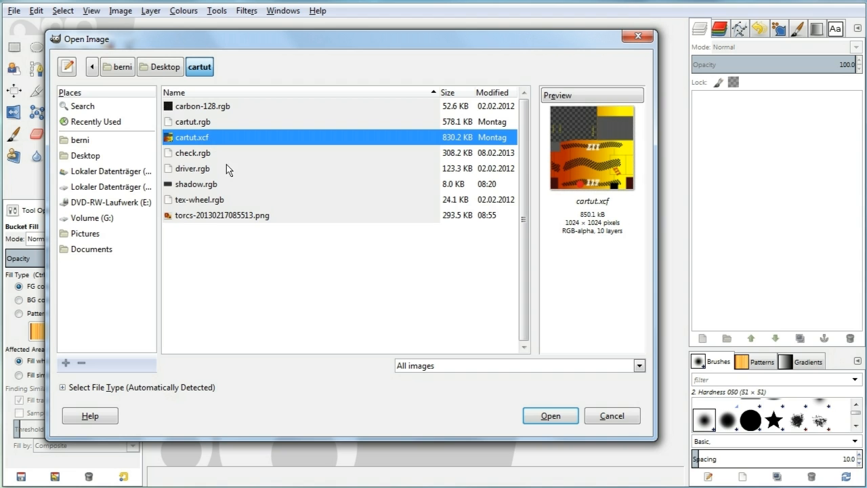
pyautogui.click(227, 215)
pyautogui.click(563, 415)
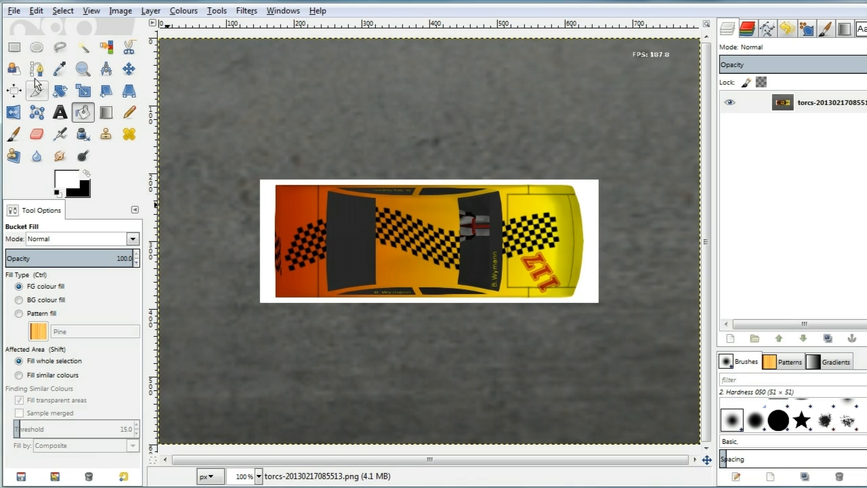
# Select a rectangle of about 500 × 182 px around the car, refining its left edge at 200% zoom
pyautogui.click(14, 48)
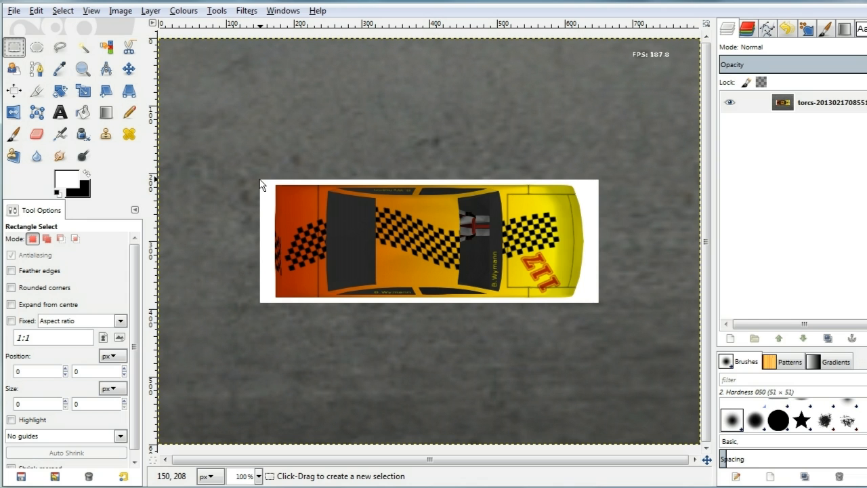
pyautogui.moveTo(261, 180); pyautogui.dragTo(602, 309)
pyautogui.press('2')
pyautogui.moveTo(383, 366); pyautogui.dragTo(399, 356)
pyautogui.hscroll(5, 684, 290)
pyautogui.moveTo(537, 286); pyautogui.dragTo(530, 287)
pyautogui.moveTo(288, 134); pyautogui.dragTo(289, 136)
pyautogui.hscroll(-5, 283, 277)
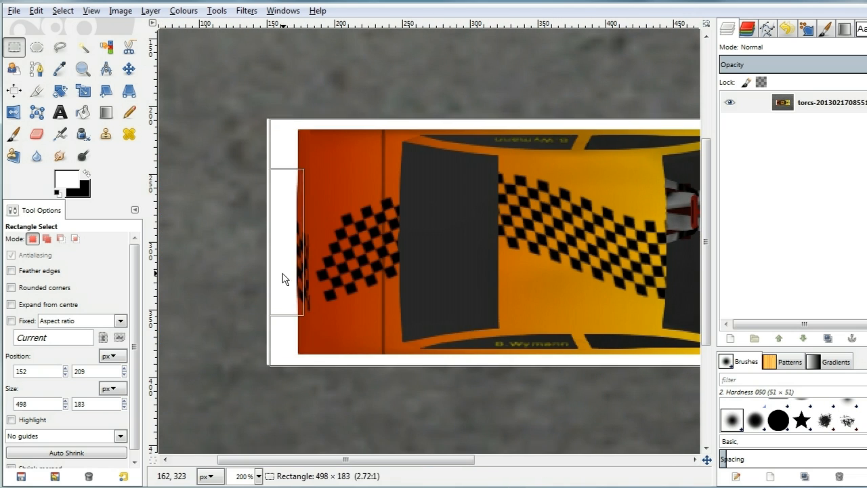
pyautogui.moveTo(390, 363); pyautogui.dragTo(391, 359)
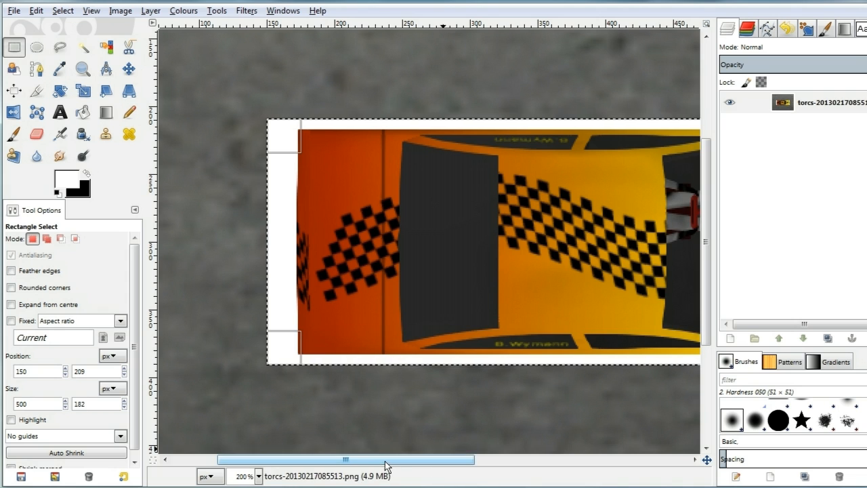
# Crop the image to the selection and set the view back to 100%
pyautogui.click(121, 10)
pyautogui.click(162, 154)
pyautogui.moveTo(298, 460); pyautogui.dragTo(513, 472)
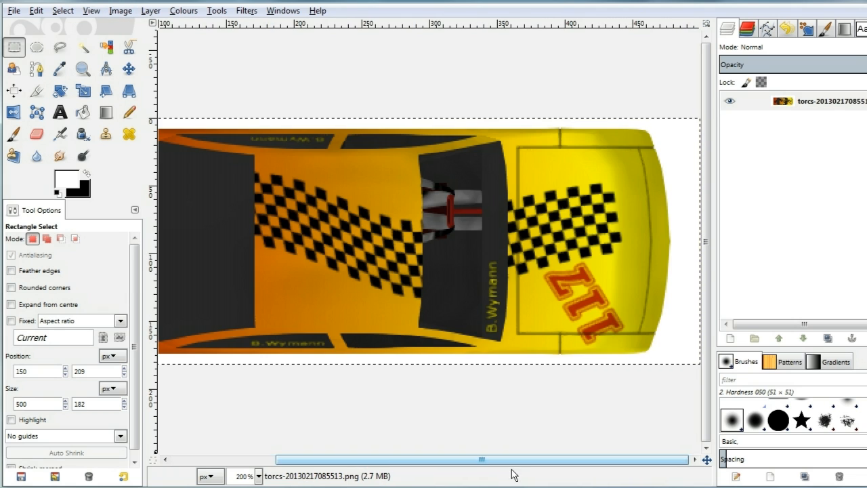
pyautogui.click(258, 476)
pyautogui.click(241, 432)
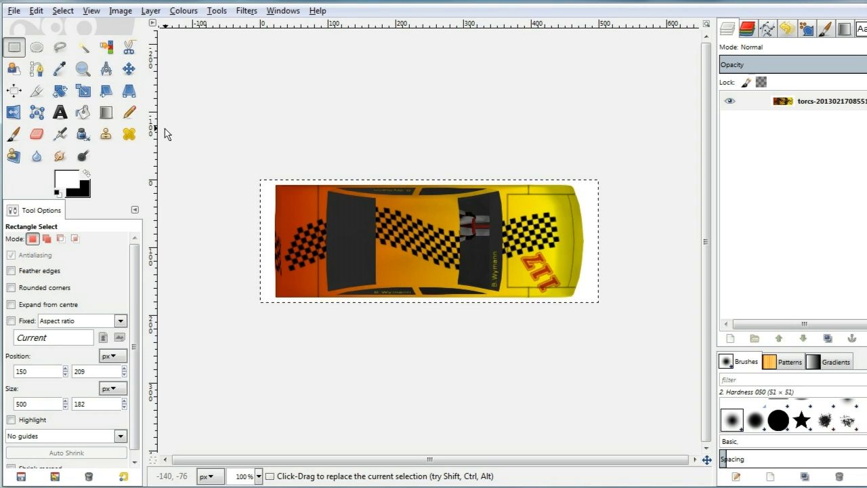
# Select the white background around the car with Select by Colour
pyautogui.click(105, 47)
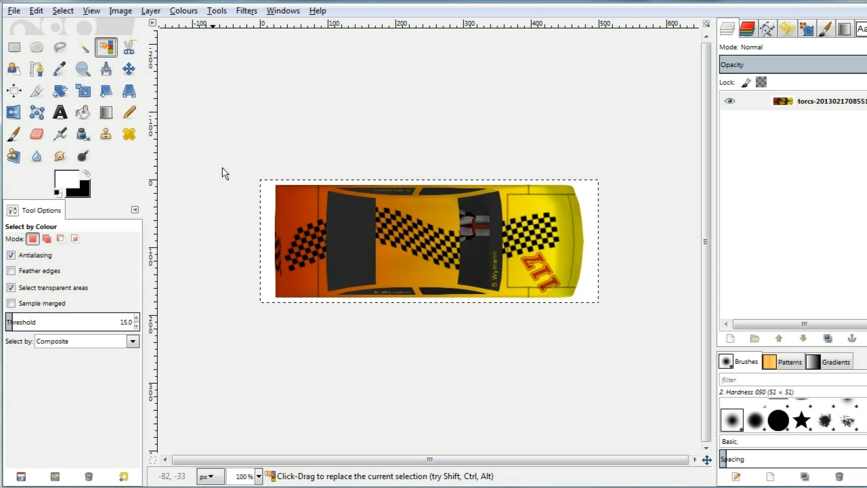
pyautogui.click(264, 196)
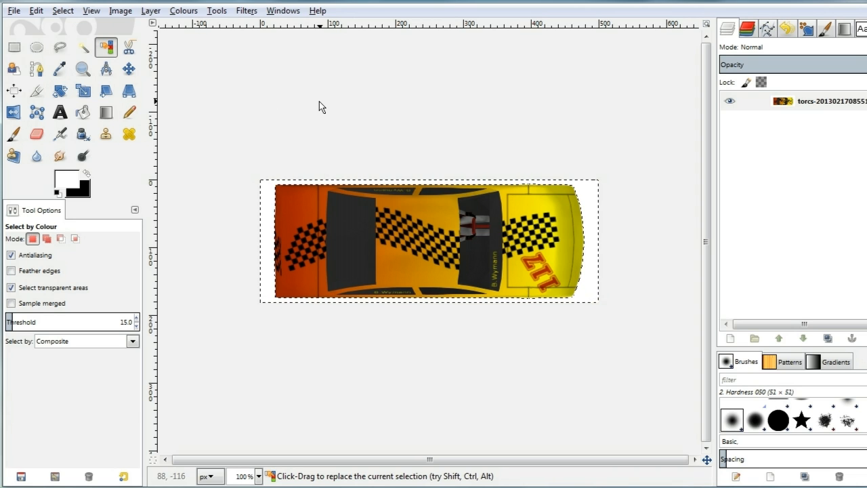
pyautogui.press('ctrl')
pyautogui.hotkey('ctrl', 'x')
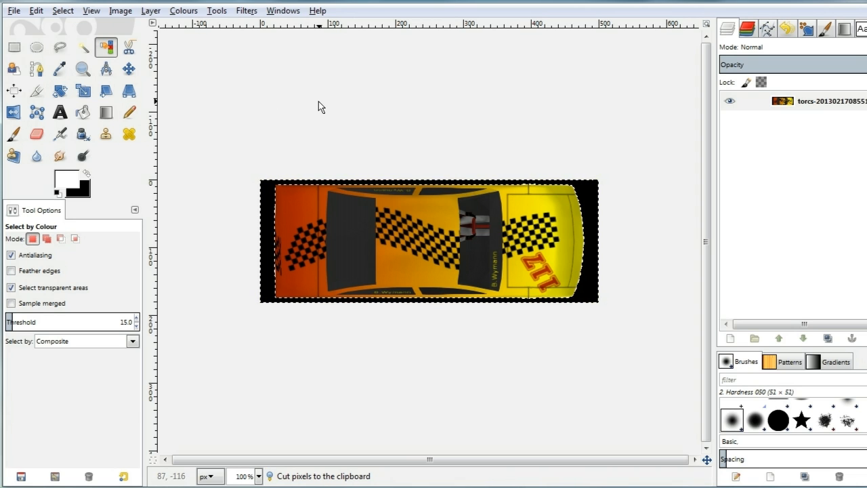
pyautogui.click(31, 11)
pyautogui.click(54, 27)
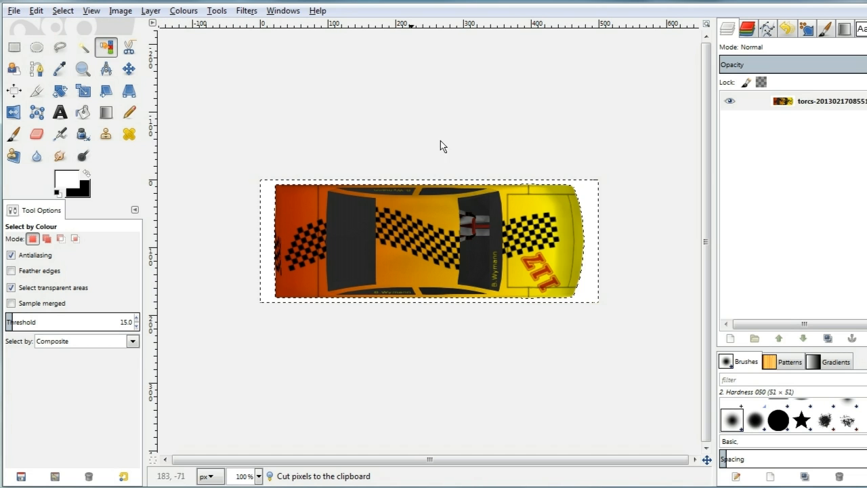
# Add an alpha channel to the layer and cut the selected white background to transparency
pyautogui.rightClick(787, 102)
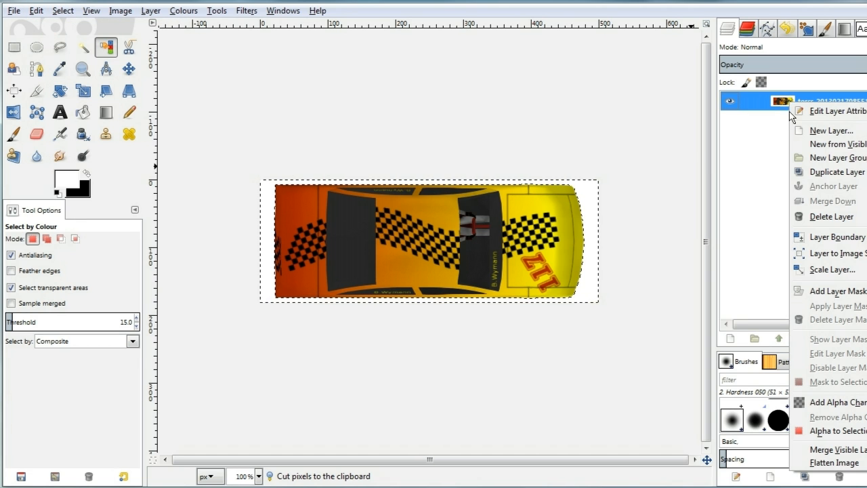
pyautogui.click(846, 403)
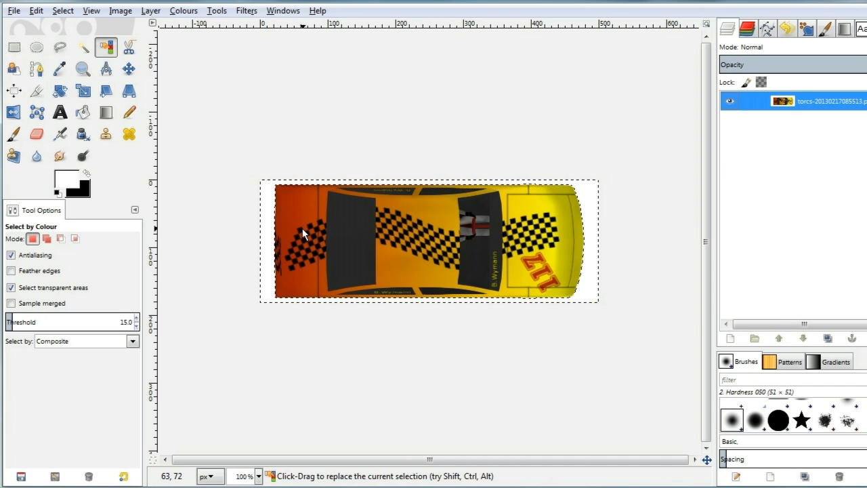
pyautogui.hotkey('ctrl', 'x')
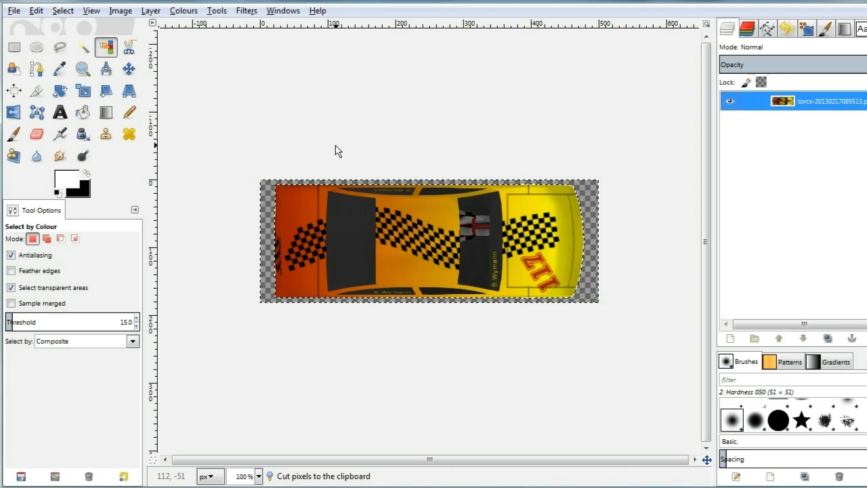
# Cut away the leftover strip of background pixels along the bottom edge near the car's front at 300% zoom
pyautogui.press('r')
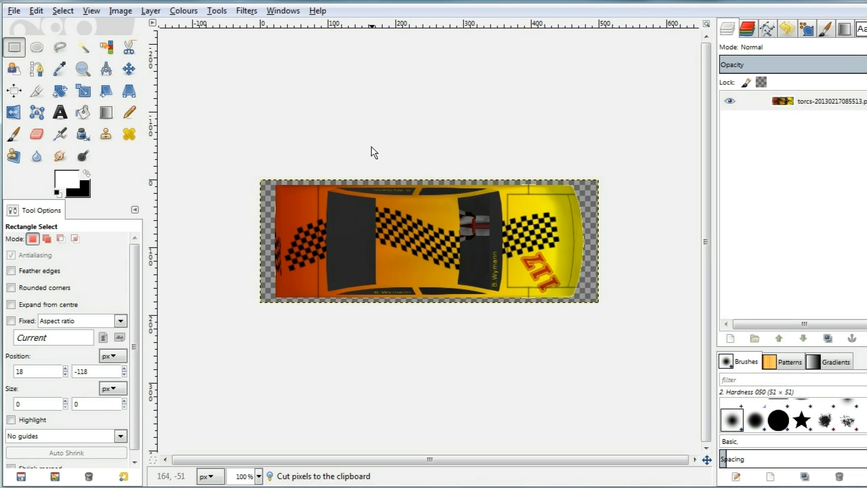
pyautogui.scroll(4, 376, 150)
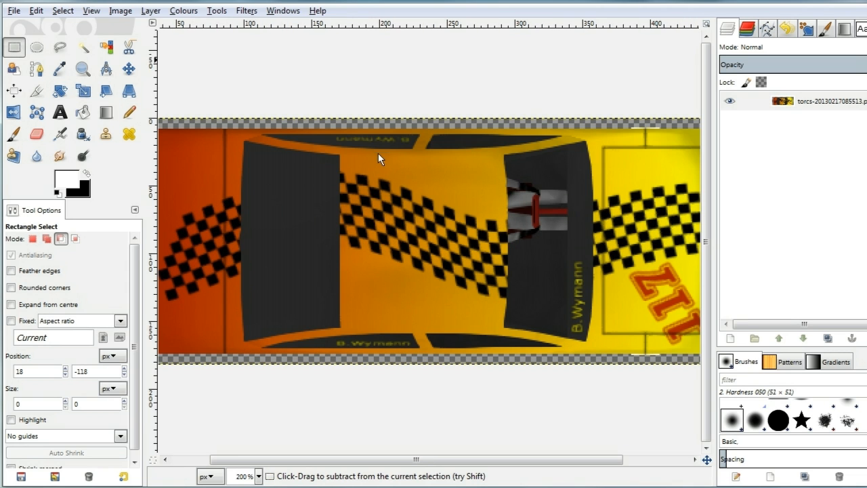
pyautogui.moveTo(502, 459); pyautogui.dragTo(619, 470)
pyautogui.scroll(1, 623, 420)
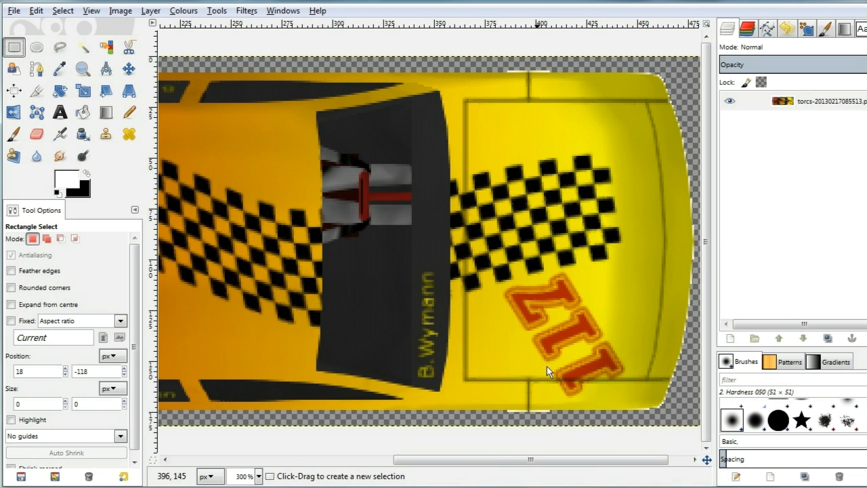
pyautogui.moveTo(501, 410); pyautogui.dragTo(582, 428)
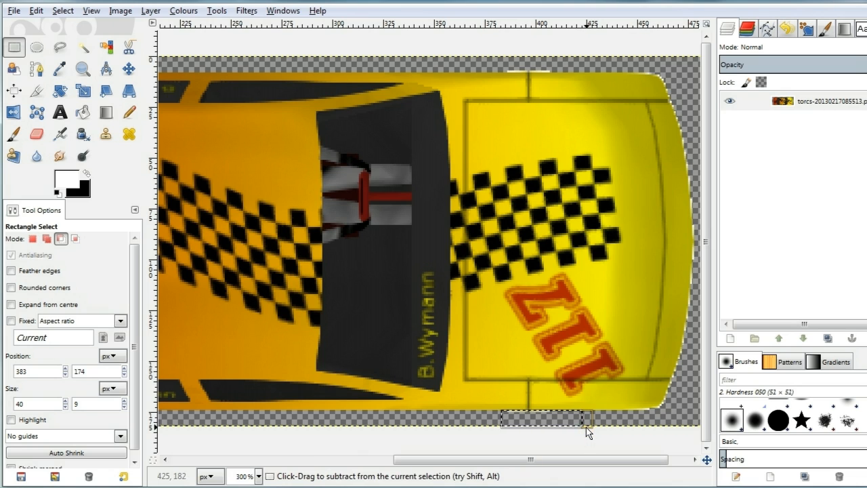
pyautogui.hotkey('ctrl', 'x')
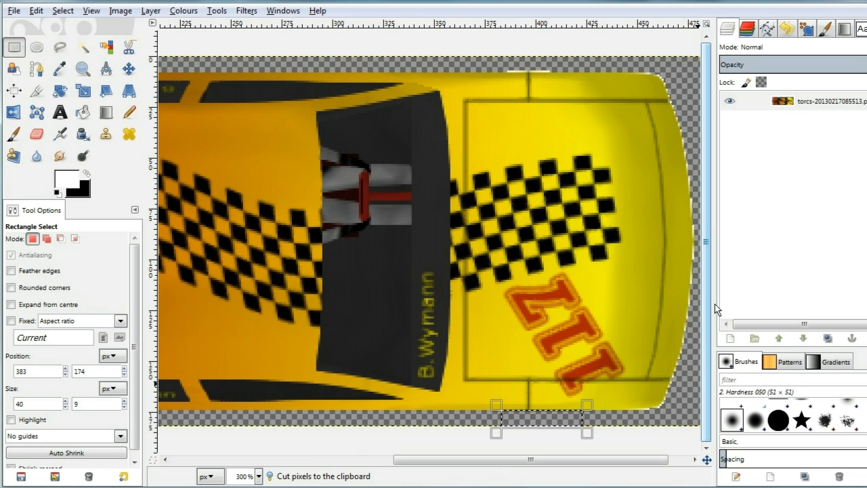
# Select and cut away the leftover pixel strip along the car's left (rear) edge
pyautogui.moveTo(466, 47); pyautogui.dragTo(599, 72)
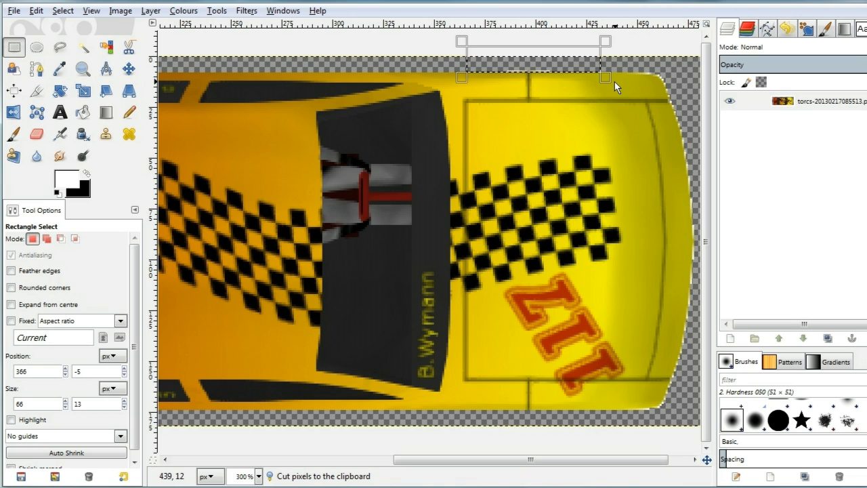
pyautogui.moveTo(522, 459); pyautogui.dragTo(244, 442)
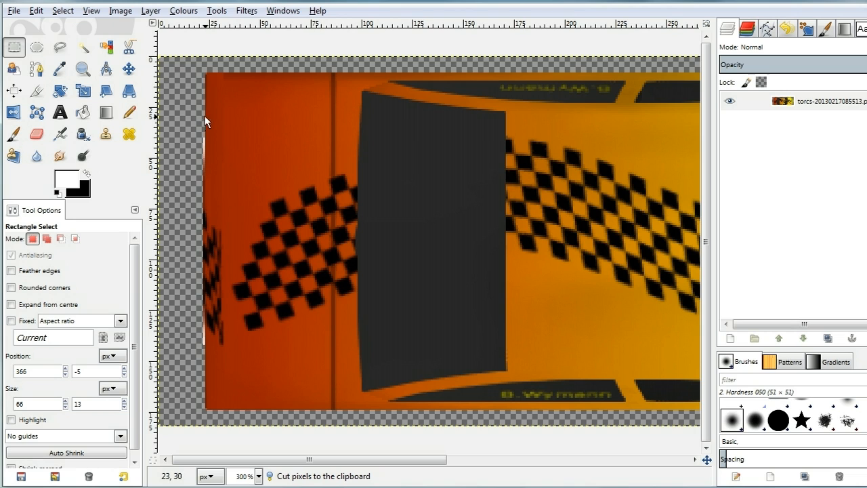
pyautogui.moveTo(183, 109); pyautogui.dragTo(204, 381)
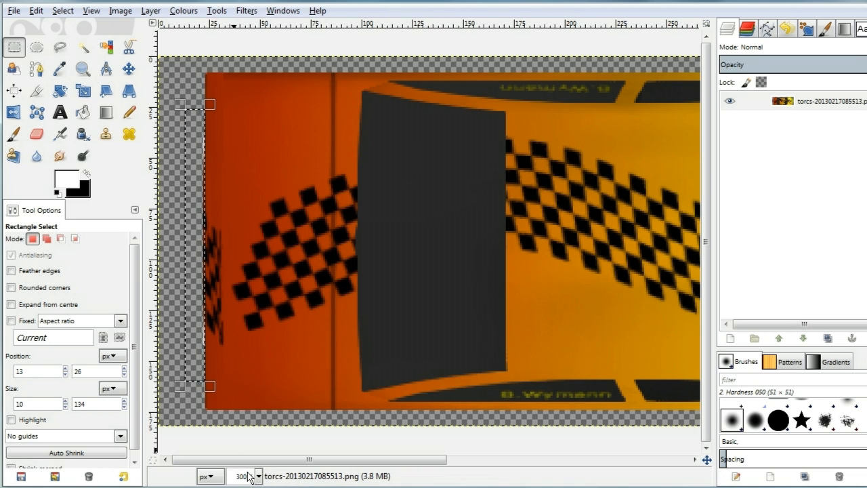
pyautogui.hotkey('ctrl', 'x')
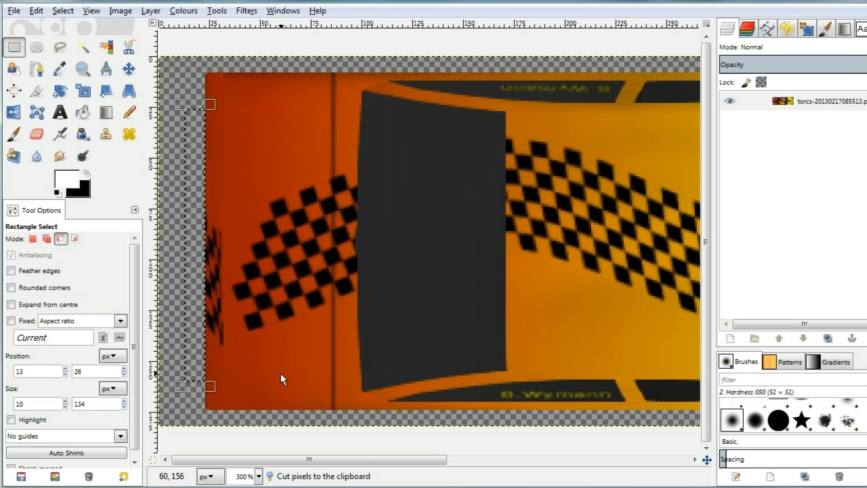
# Turn the layer's alpha channel into a selection of the car's shape
pyautogui.scroll(-1, 281, 373)
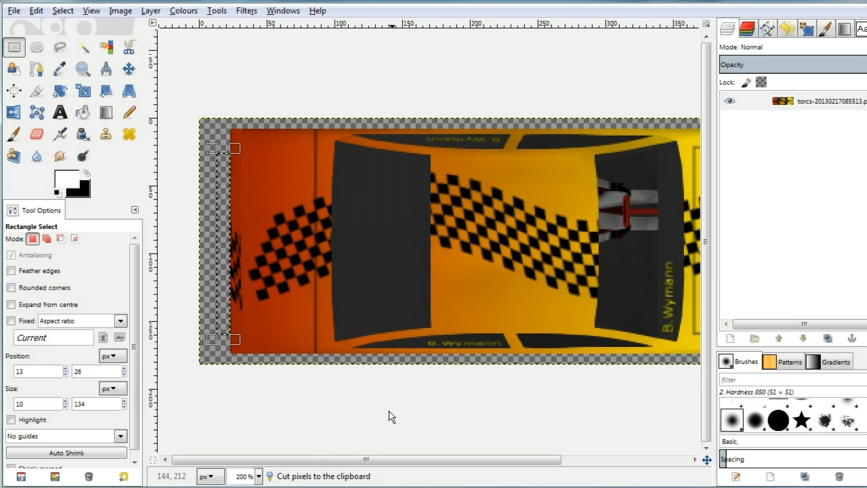
pyautogui.moveTo(375, 460); pyautogui.dragTo(529, 464)
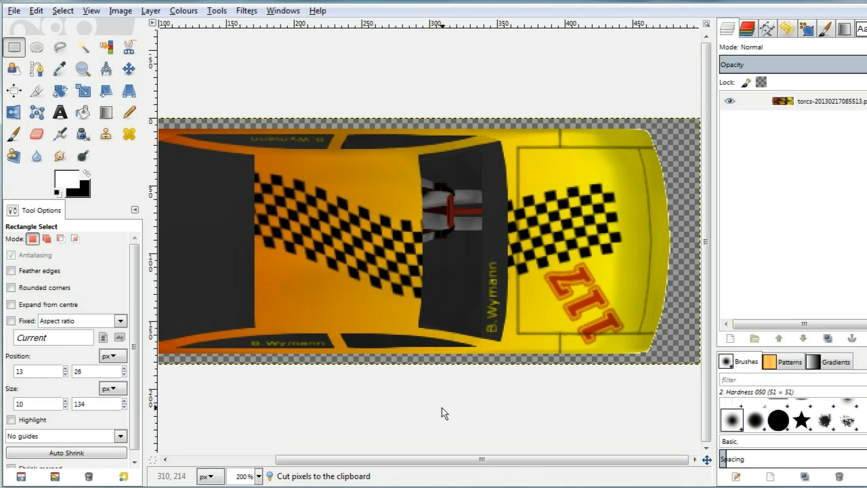
pyautogui.hotkey('ctrl', 'a')
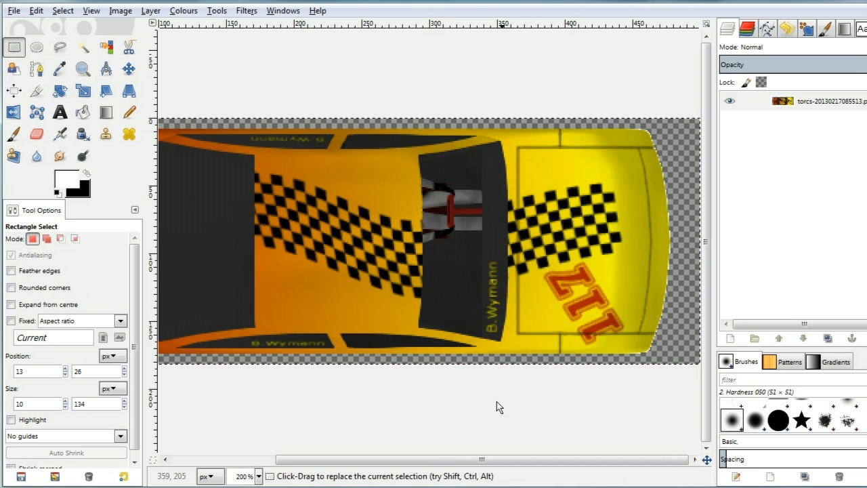
pyautogui.moveTo(433, 463); pyautogui.dragTo(311, 445)
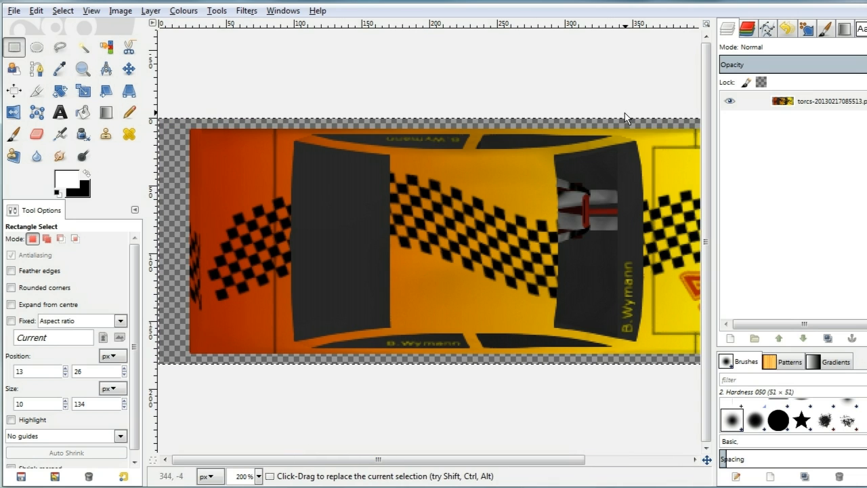
pyautogui.click(150, 10)
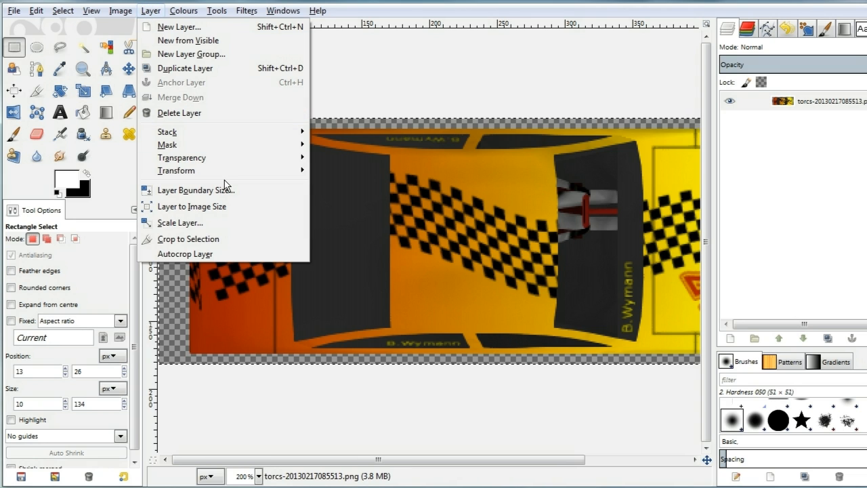
pyautogui.moveTo(224, 157)
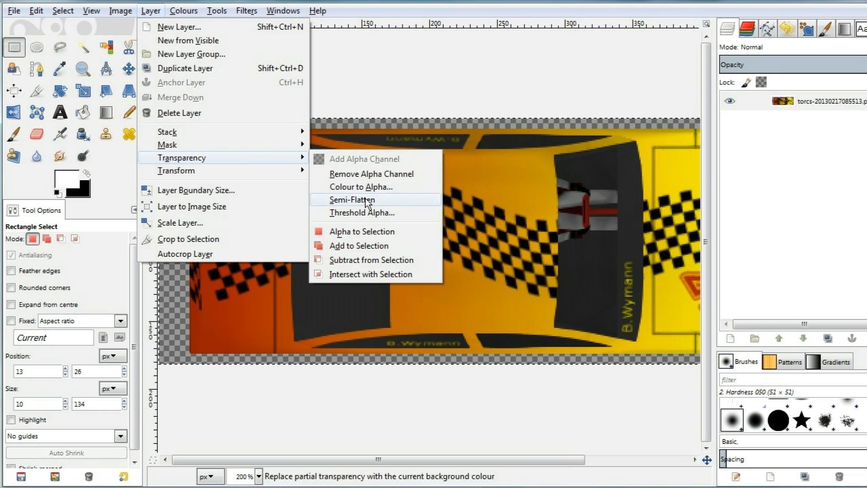
pyautogui.click(364, 231)
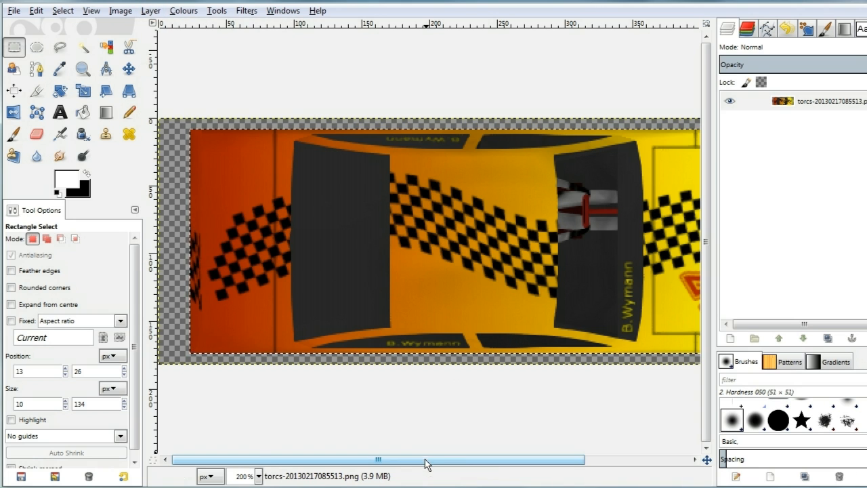
# Swap the colours and fill the car-shaped selection with black using Bucket Fill
pyautogui.moveTo(427, 460); pyautogui.dragTo(599, 486)
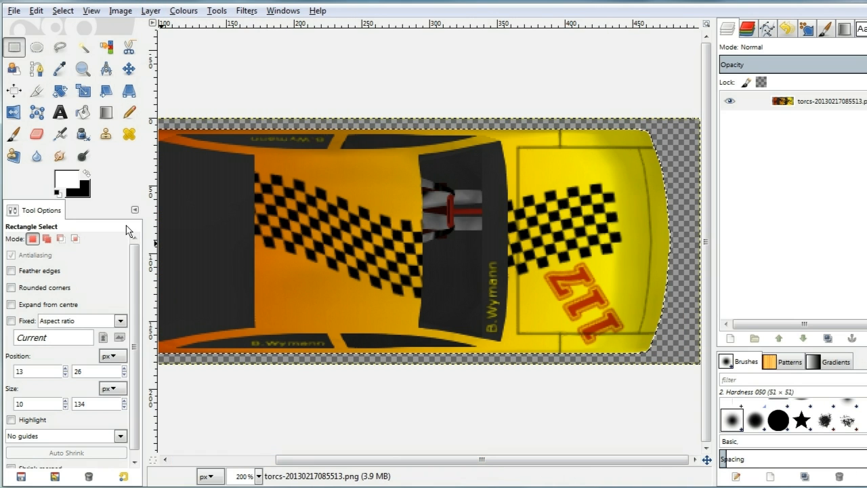
pyautogui.click(88, 173)
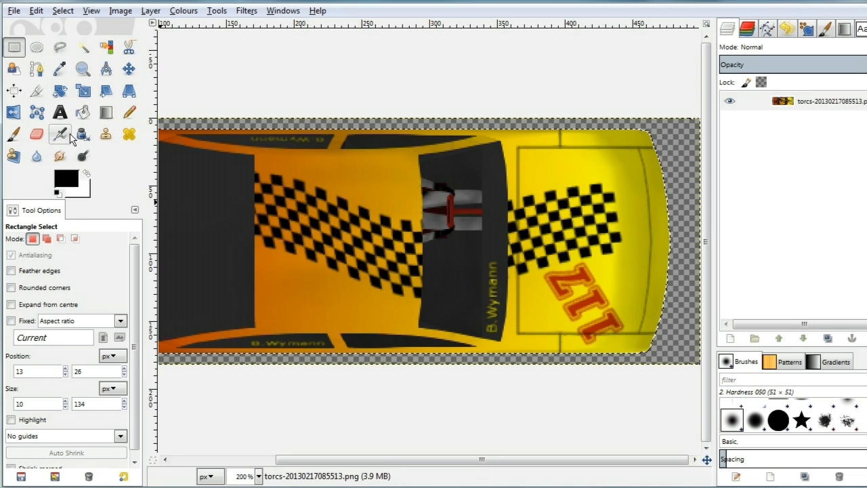
pyautogui.click(82, 112)
pyautogui.click(532, 294)
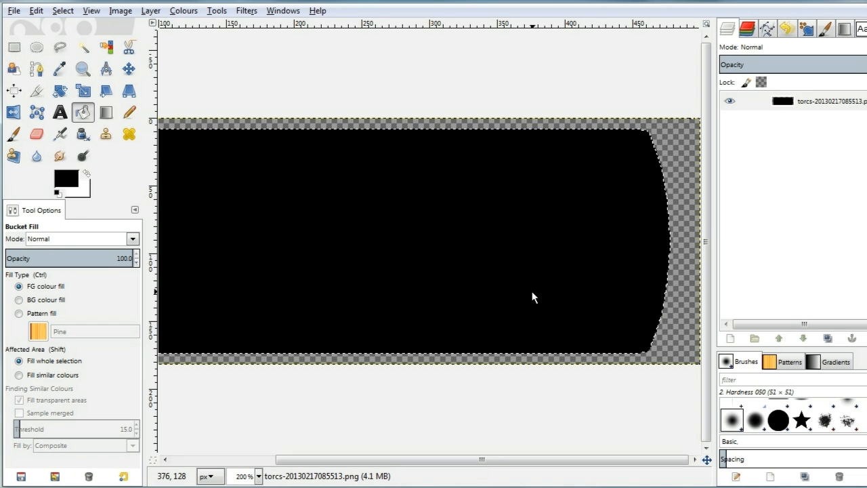
# Deselect and apply a Gaussian Blur with 8.0 px horizontal and vertical radius to the black shape
pyautogui.press('r')
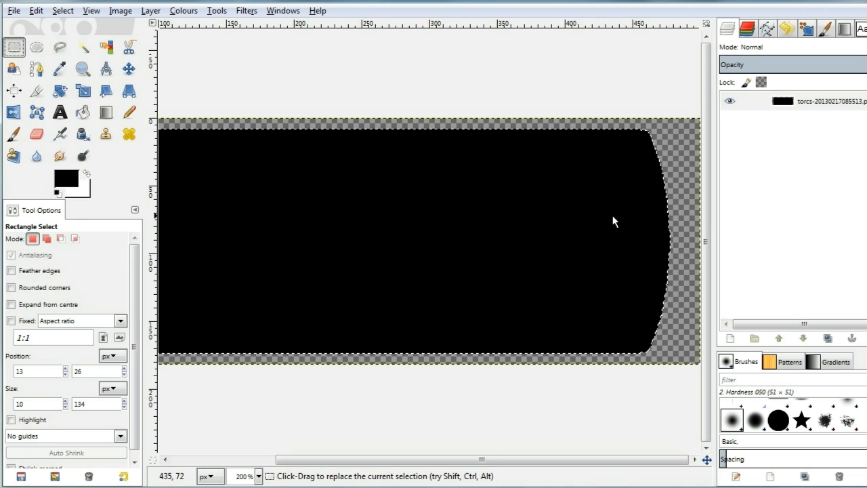
pyautogui.click(692, 183)
pyautogui.hscroll(-4, 269, 43)
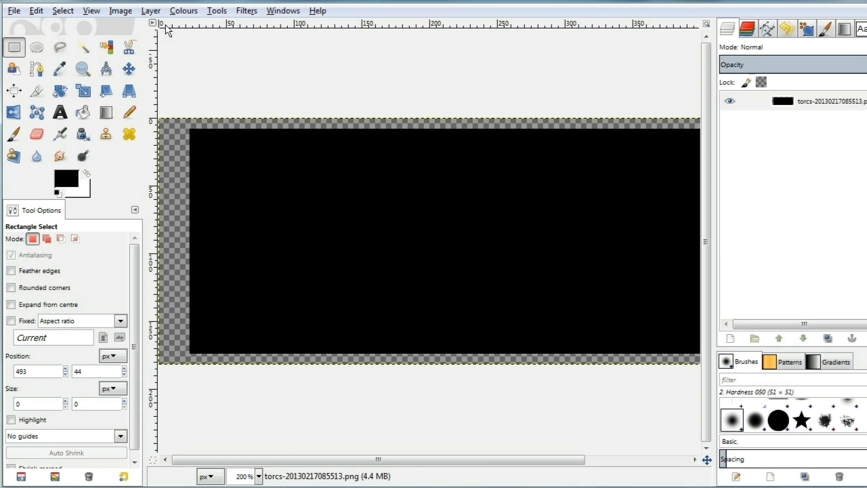
pyautogui.click(244, 11)
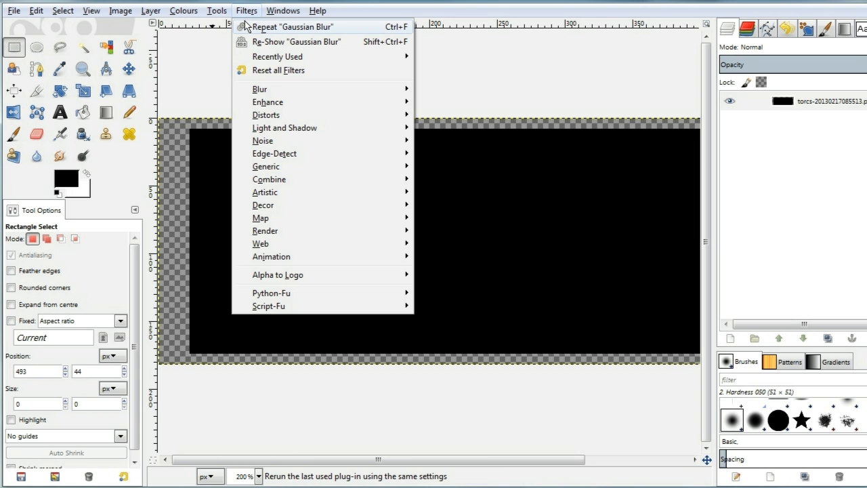
pyautogui.moveTo(270, 91)
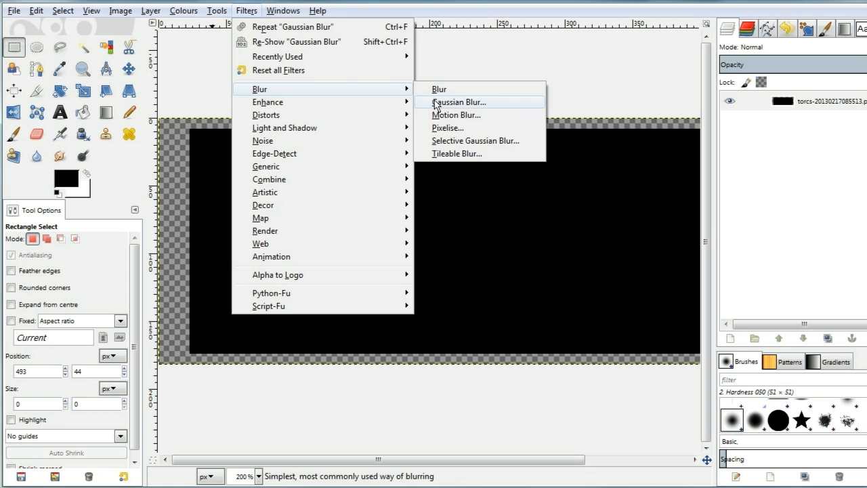
pyautogui.click(435, 103)
pyautogui.click(428, 348)
pyautogui.click(428, 348)
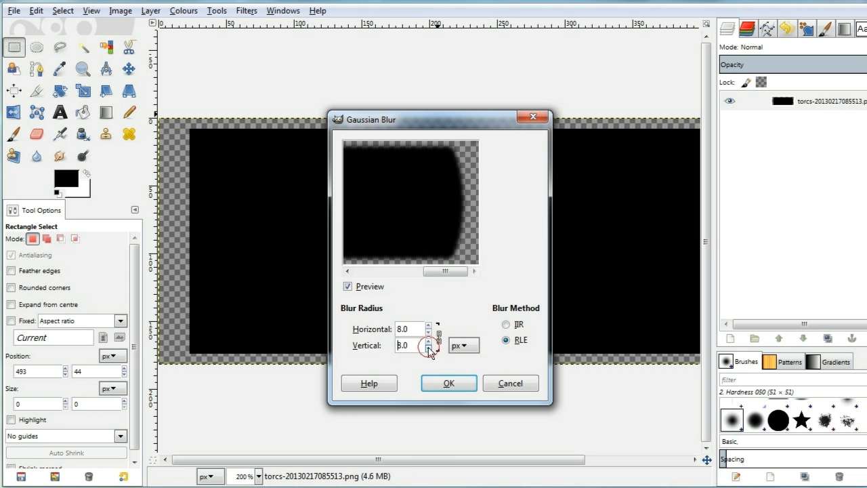
pyautogui.click(449, 383)
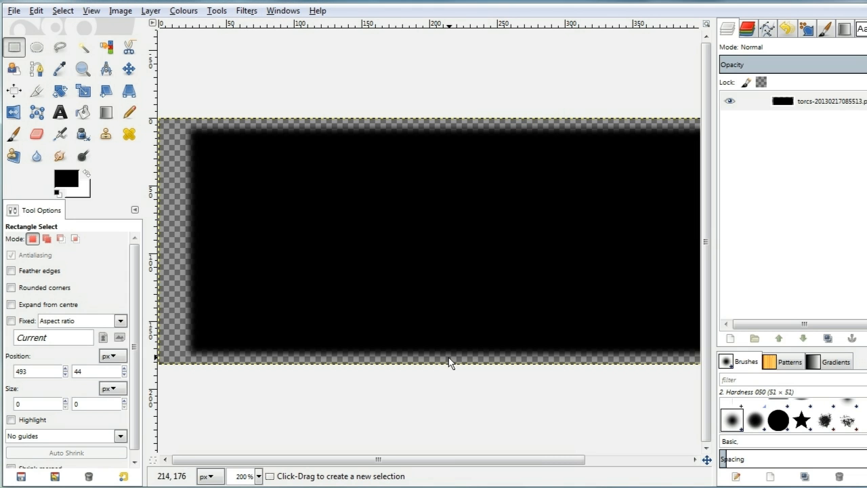
# Set the layer's opacity to 80
pyautogui.moveTo(478, 461); pyautogui.dragTo(448, 466)
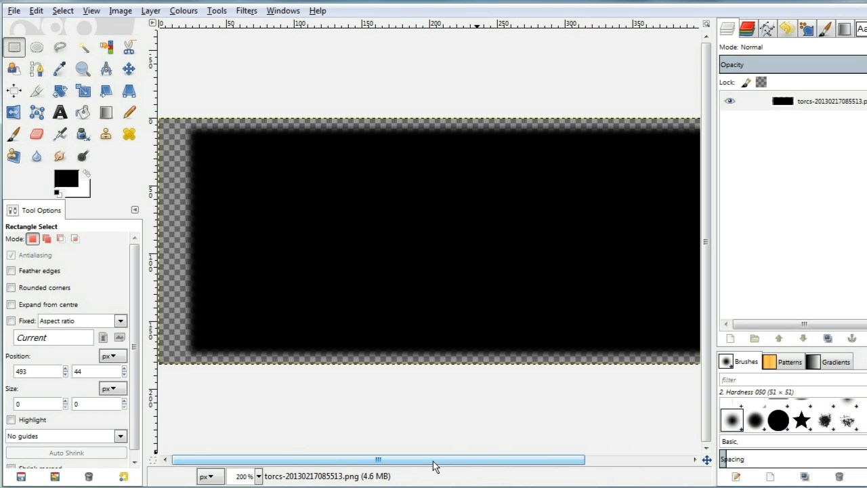
pyautogui.click(800, 101)
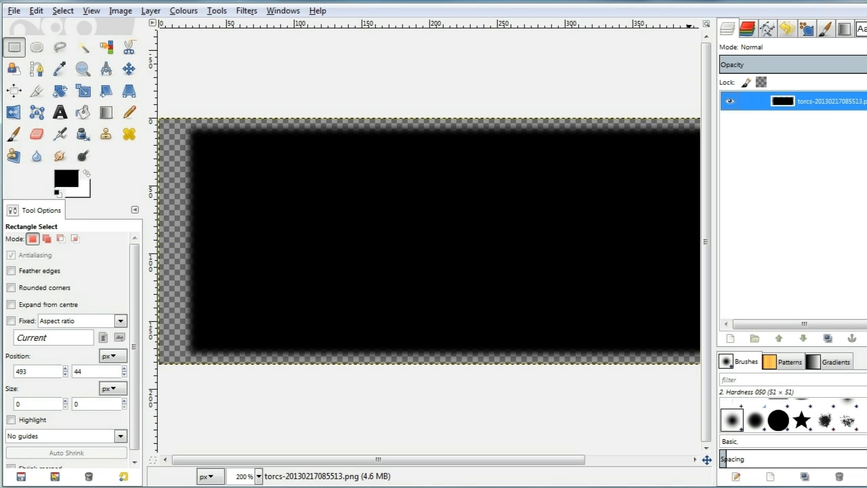
pyautogui.moveTo(866, 243); pyautogui.dragTo(864, 243)
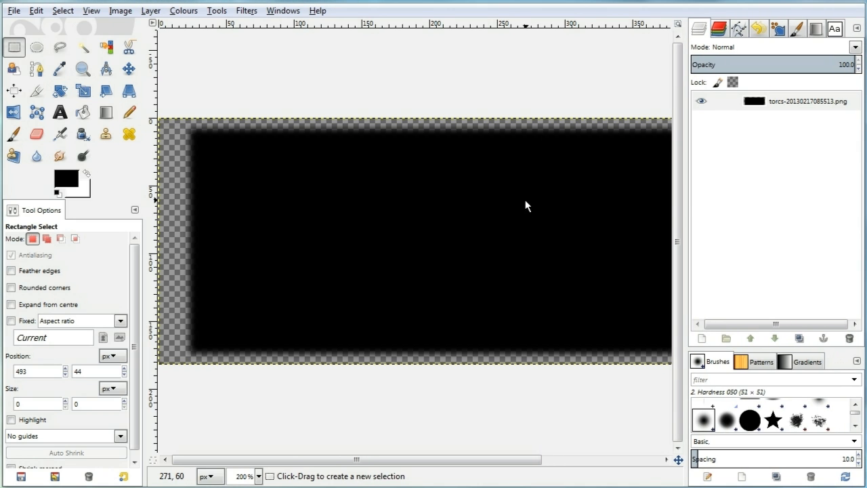
pyautogui.moveTo(443, 459); pyautogui.dragTo(562, 477)
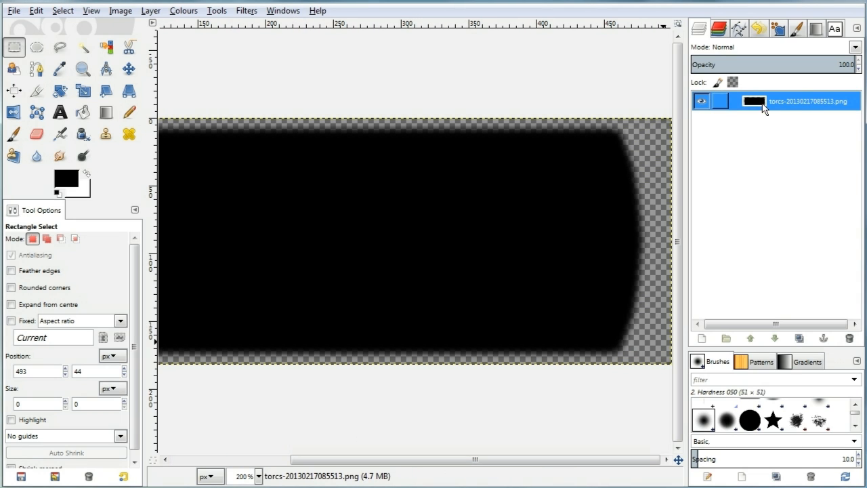
pyautogui.click(800, 63)
pyautogui.moveTo(814, 65); pyautogui.dragTo(826, 62)
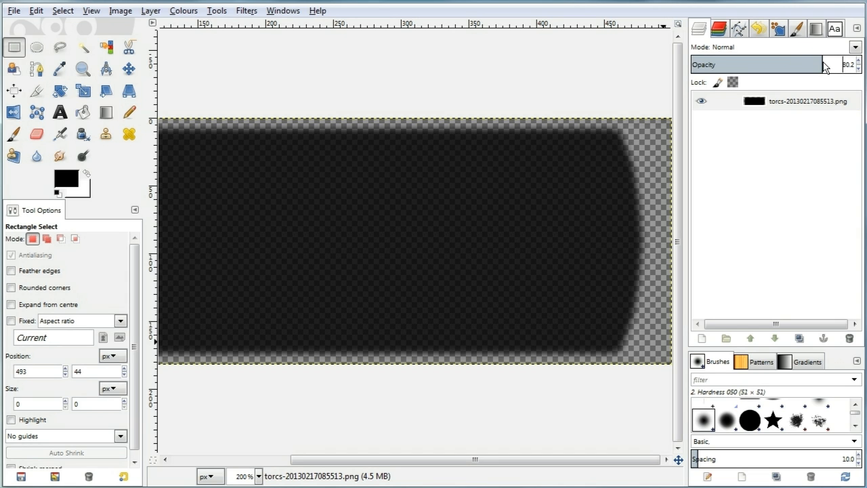
pyautogui.moveTo(843, 64); pyautogui.dragTo(858, 68)
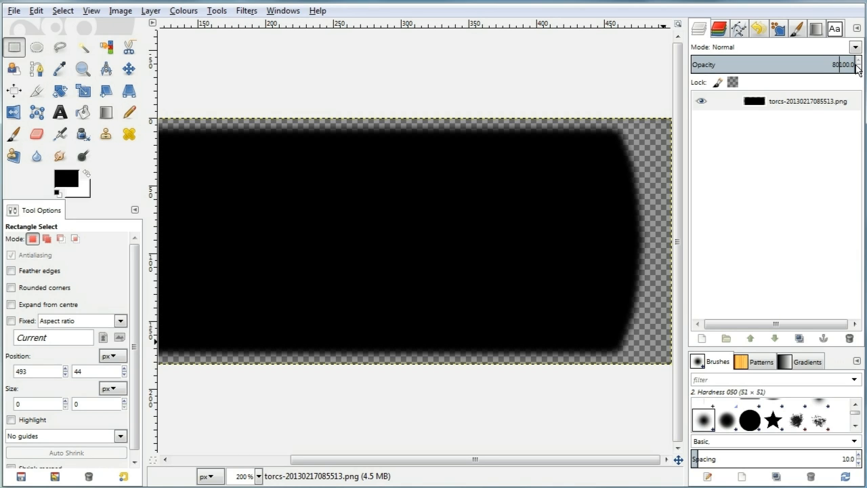
pyautogui.write('80')
pyautogui.press('Return')
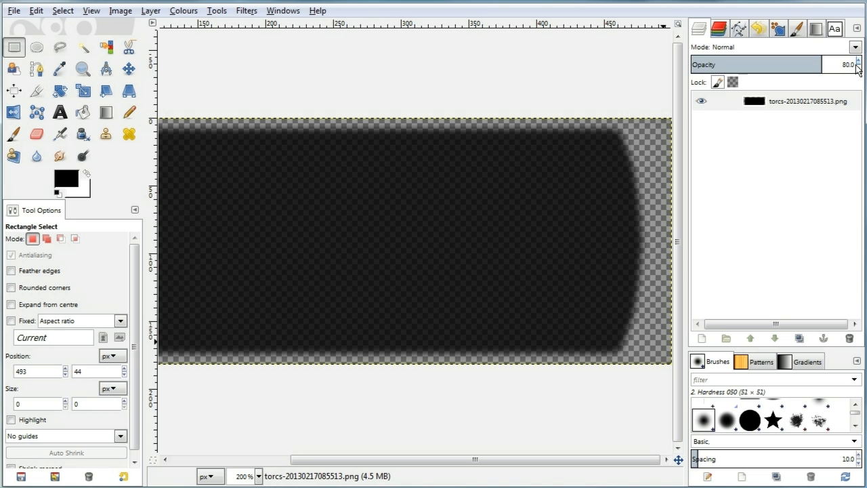
# Scale the whole shadow image down to a width of 256 px
pyautogui.moveTo(434, 461); pyautogui.dragTo(271, 443)
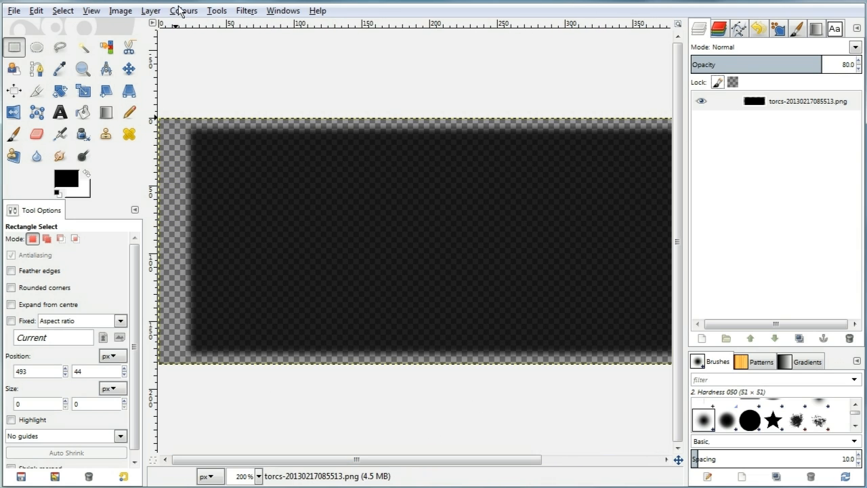
pyautogui.click(116, 12)
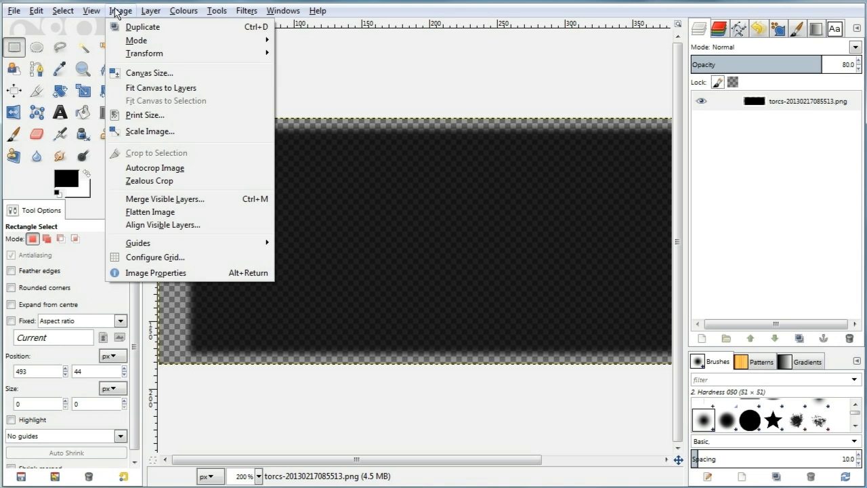
pyautogui.click(166, 133)
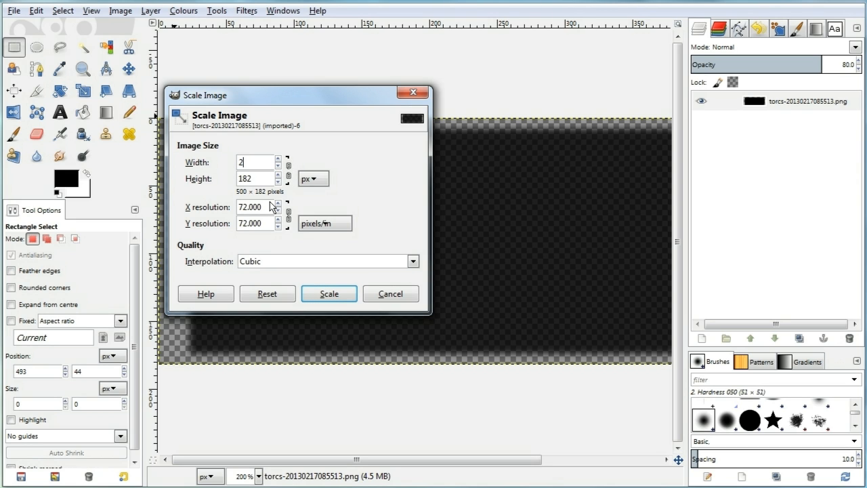
pyautogui.press('Tab')
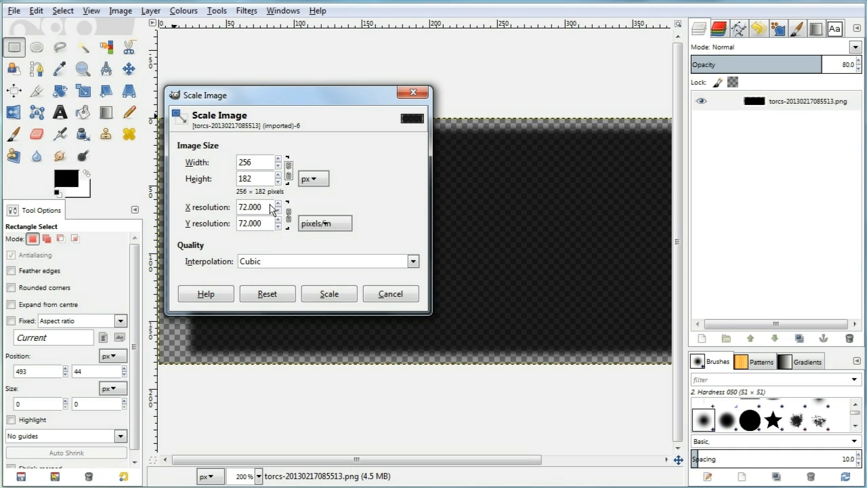
pyautogui.press('Tab')
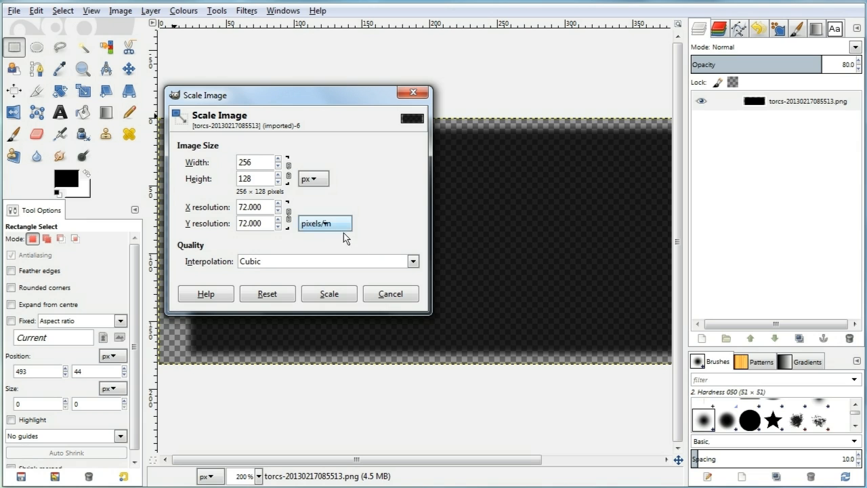
pyautogui.click(413, 262)
pyautogui.click(413, 262)
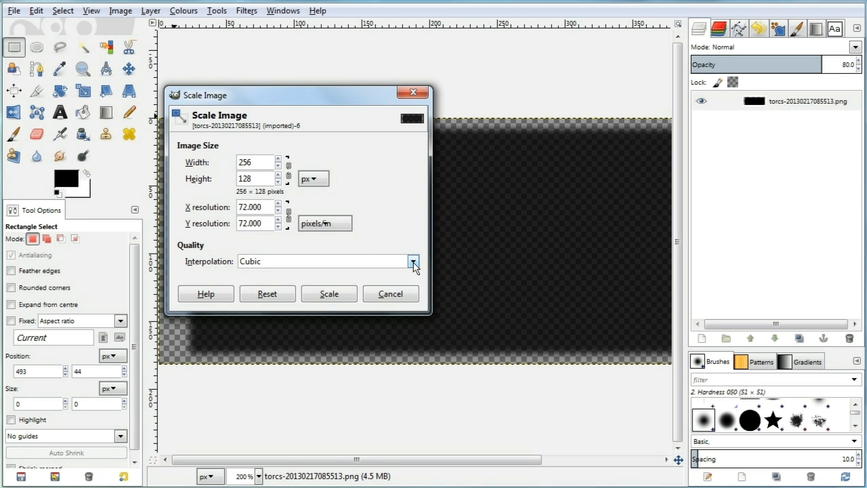
pyautogui.click(337, 297)
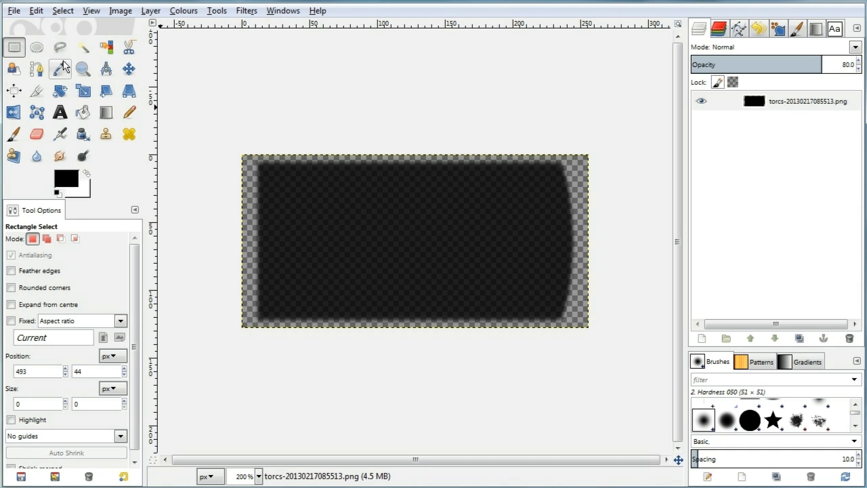
# Export the image over shadow.rgb in the cartut folder, replacing the existing file, with RLE compression
pyautogui.click(13, 11)
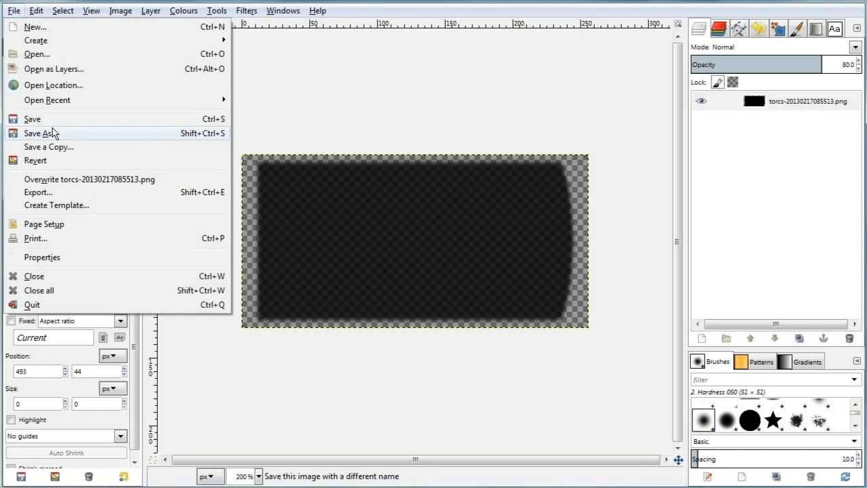
pyautogui.click(52, 191)
pyautogui.click(278, 207)
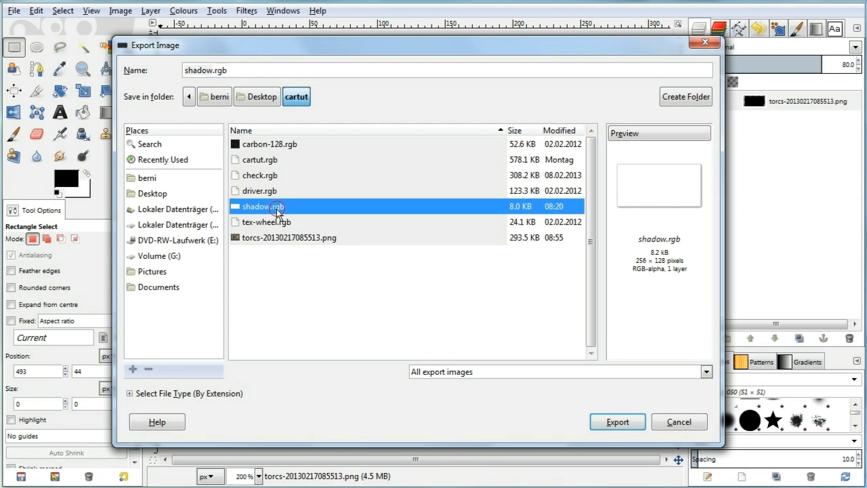
pyautogui.click(615, 422)
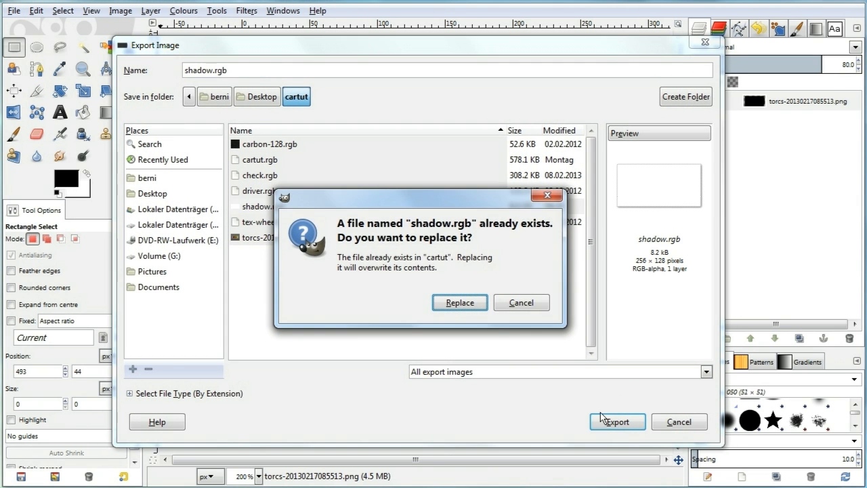
pyautogui.click(450, 302)
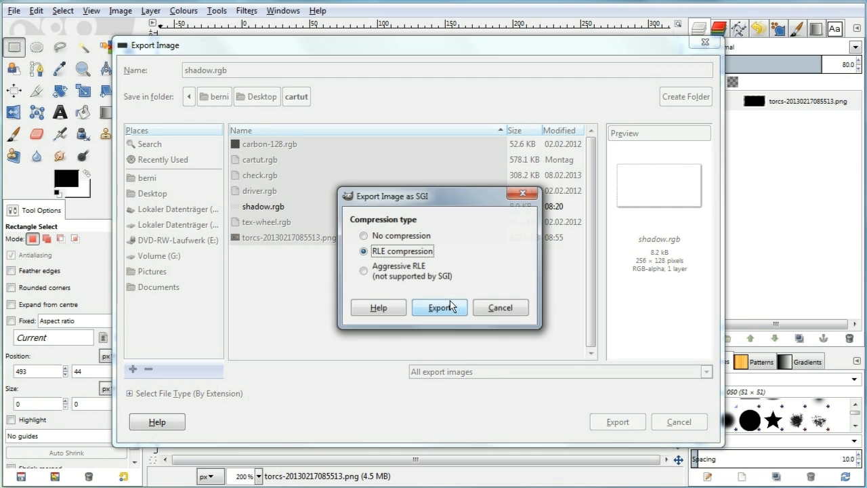
pyautogui.click(445, 311)
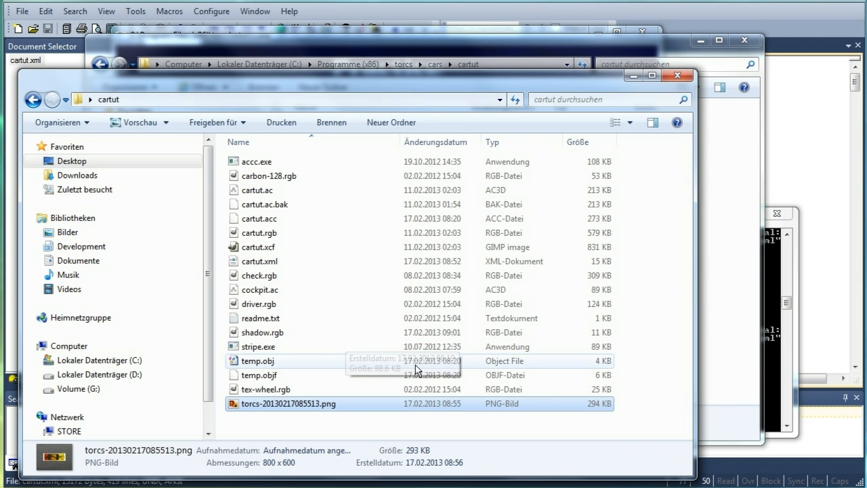
# Copy the new shadow.rgb into the TORCS cars/cartut folder, replacing the old file there
pyautogui.click(279, 335)
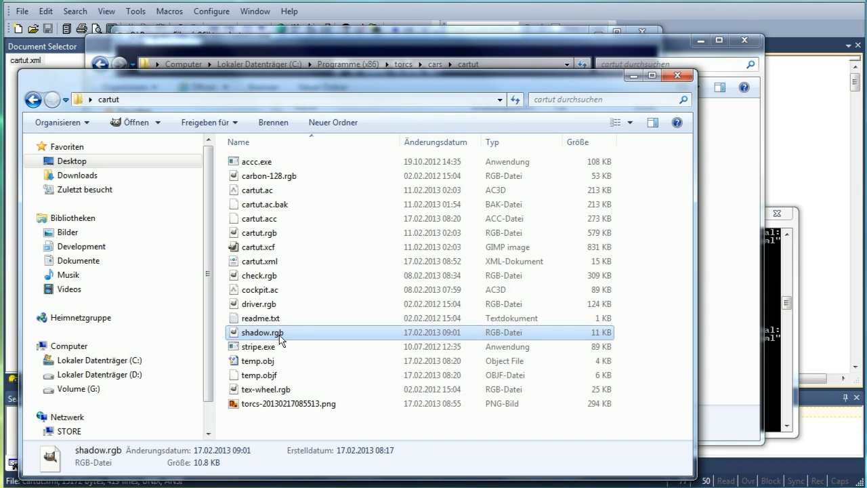
pyautogui.hotkey('alt', 'Tab')
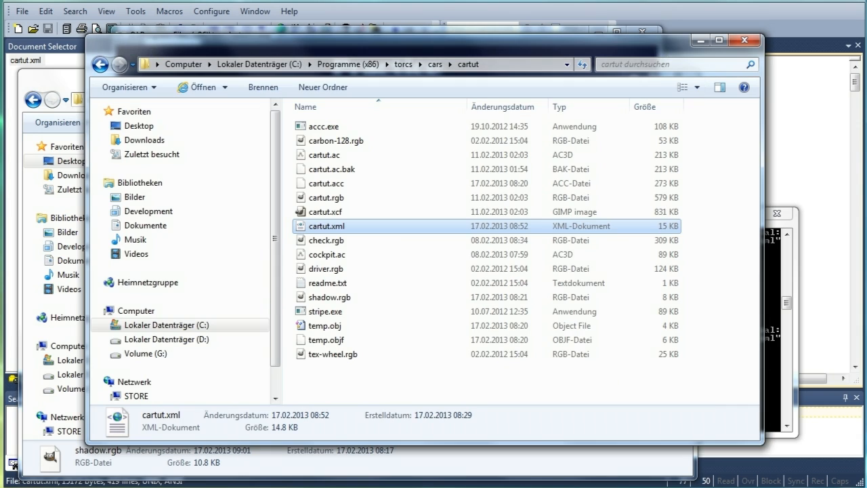
pyautogui.click(428, 385)
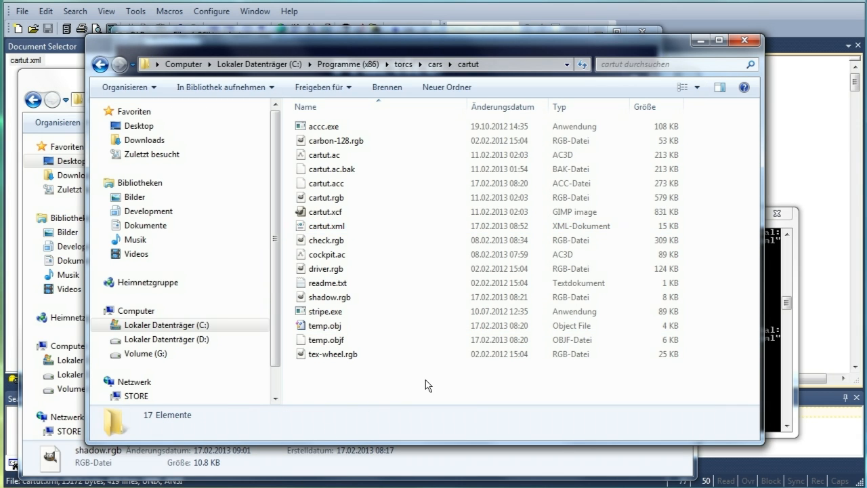
pyautogui.hotkey('ctrl', 'v')
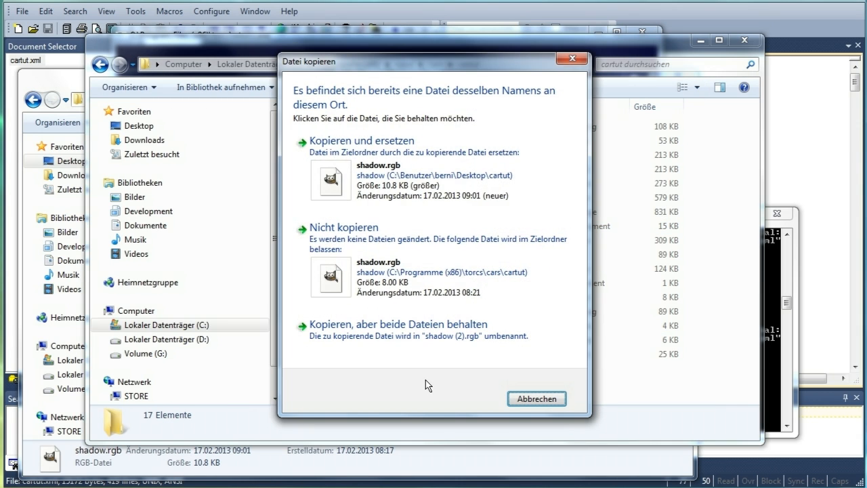
pyautogui.click(439, 203)
pyautogui.click(411, 299)
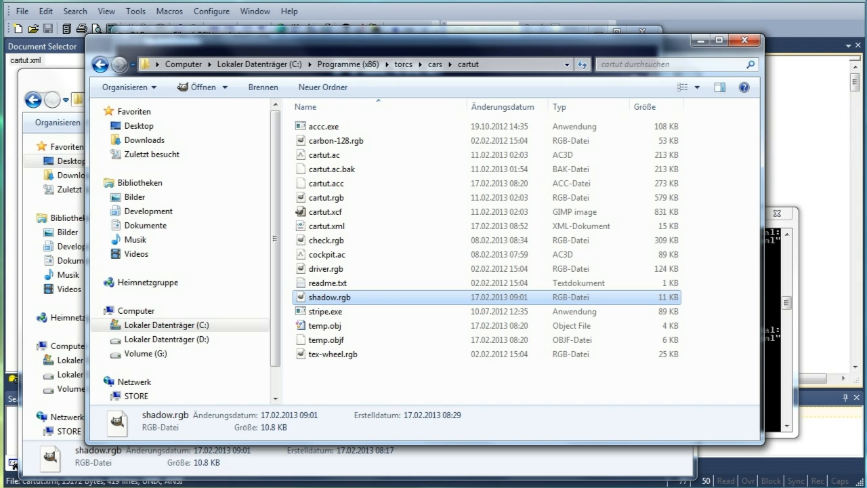
# Switch to the running TORCS race and change to a zoomed top-down camera over the car
pyautogui.click(541, 487)
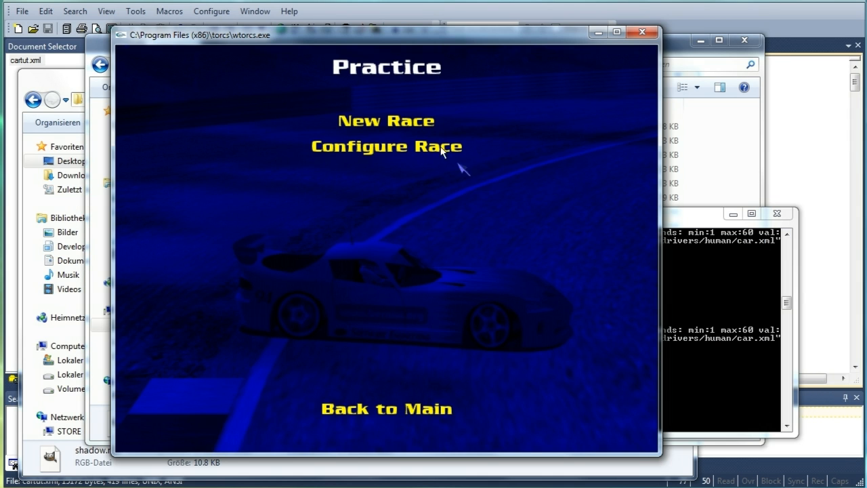
pyautogui.click(412, 120)
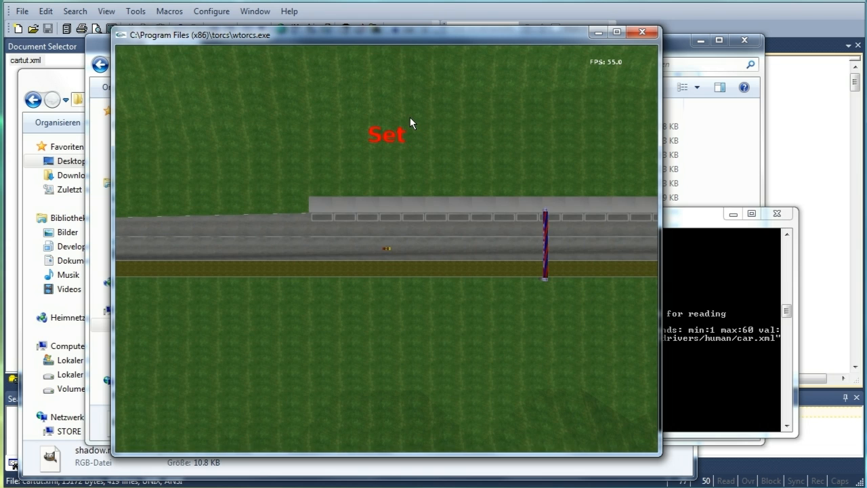
pyautogui.press('F9')
pyautogui.press('F10')
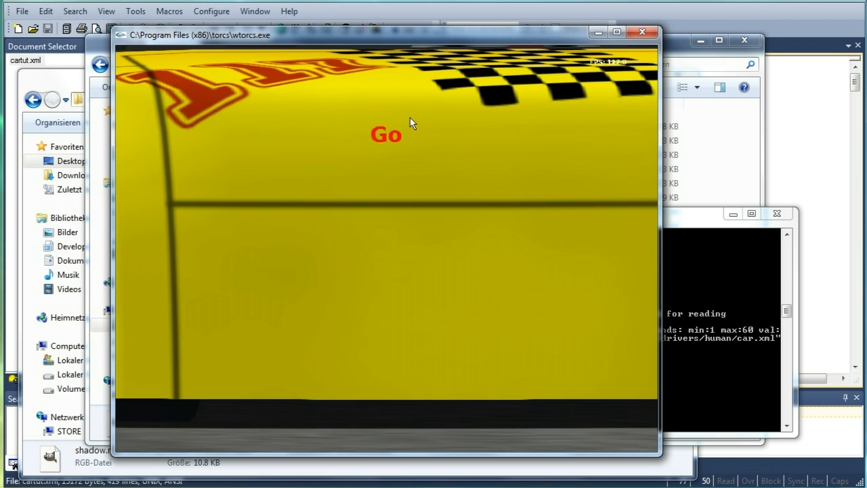
pyautogui.press('F10')
pyautogui.press('+')
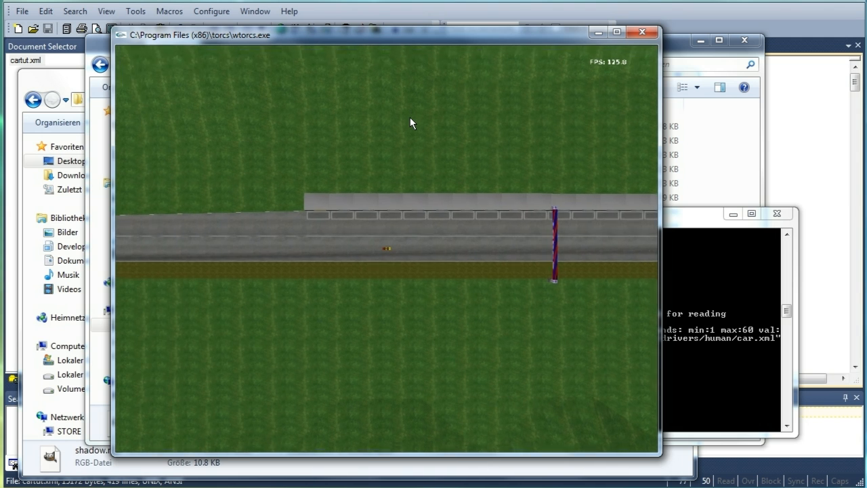
pyautogui.press('+')
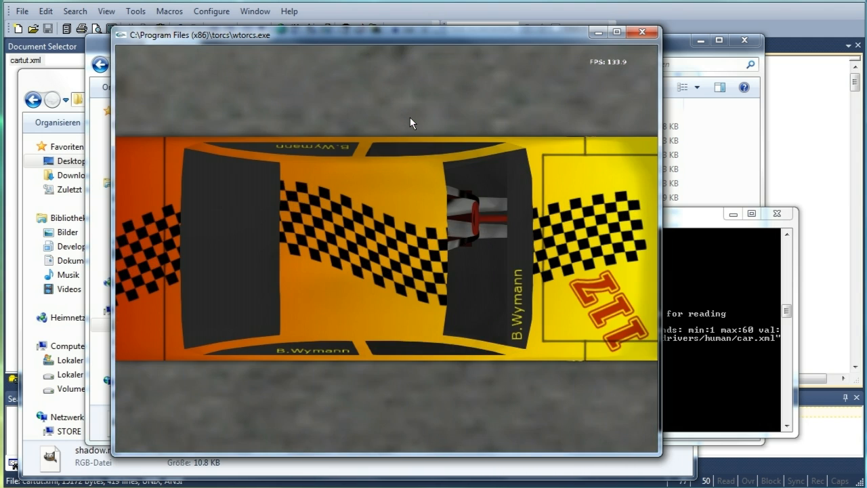
# Cycle through the camera views to inspect the car and its shadow on the track
pyautogui.press('F2')
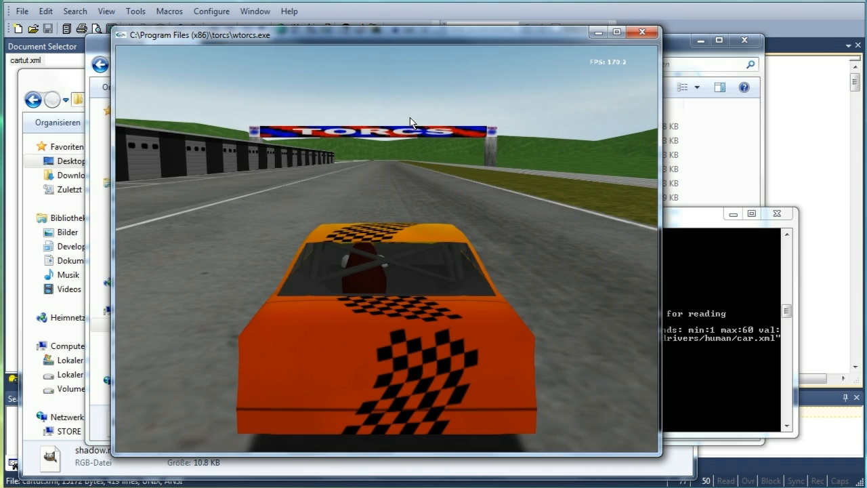
pyautogui.press('F2')
pyautogui.press('F2')
pyautogui.press('F2')
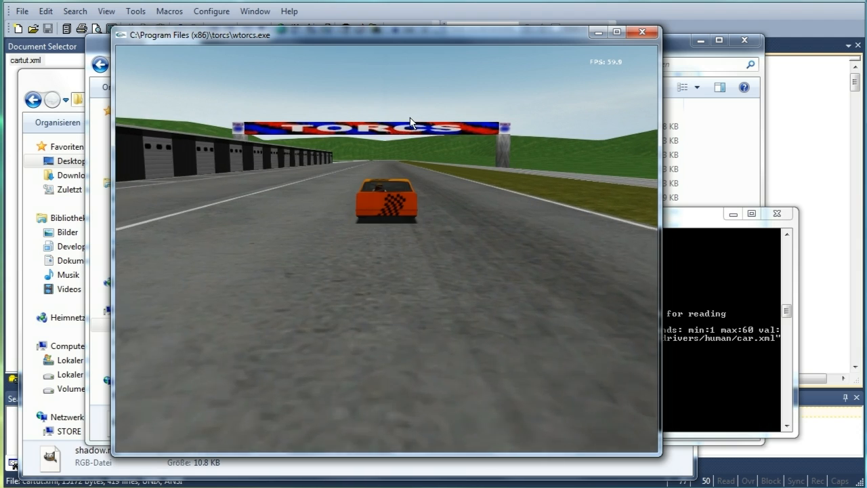
pyautogui.press('F2')
pyautogui.press('F2')
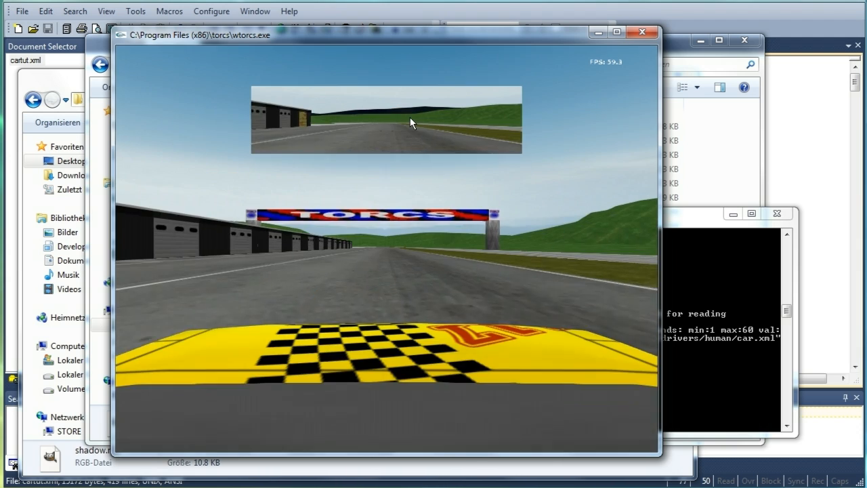
pyautogui.press('F2')
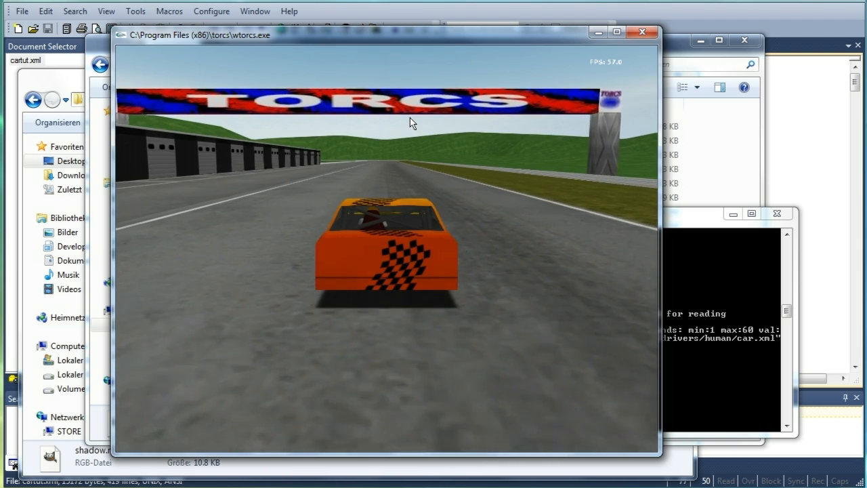
pyautogui.press('F2')
pyautogui.press('F2')
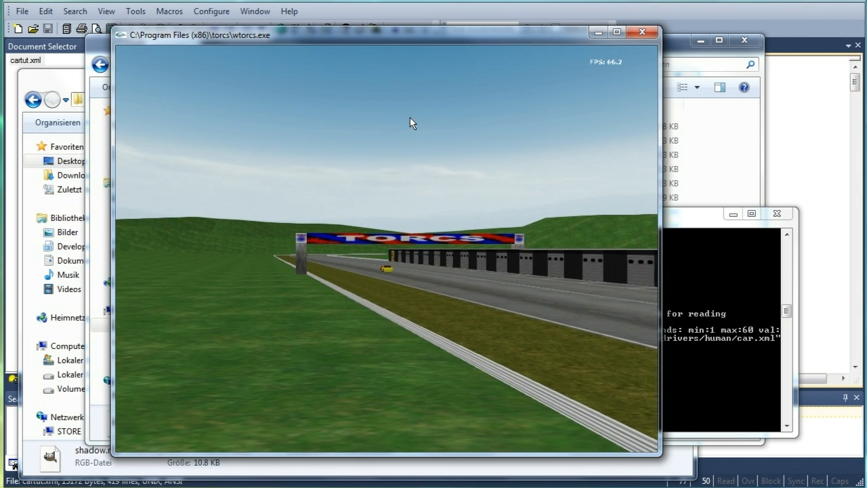
# Switch to a side-chase camera and toggle the on-screen race information boards
pyautogui.press('F9')
pyautogui.press('F10')
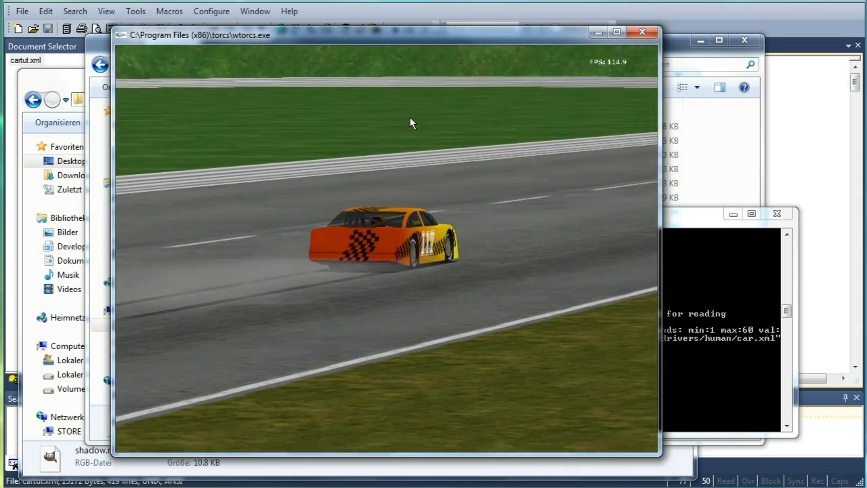
pyautogui.press('1')
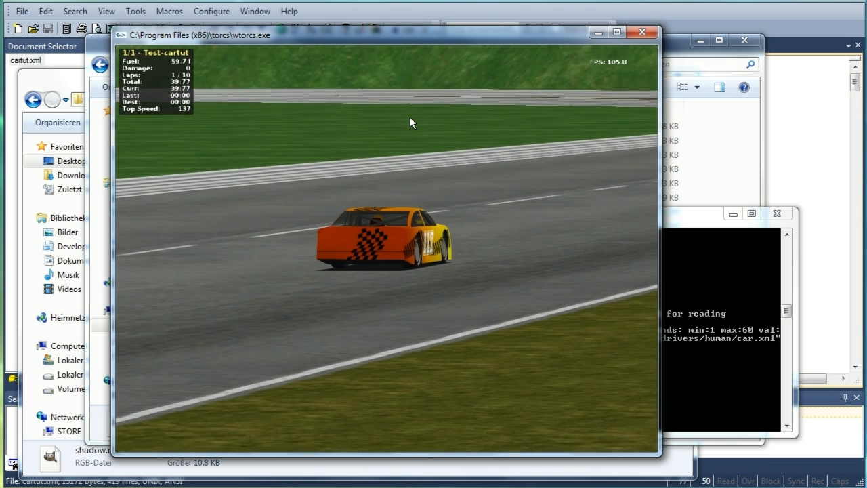
pyautogui.press('1')
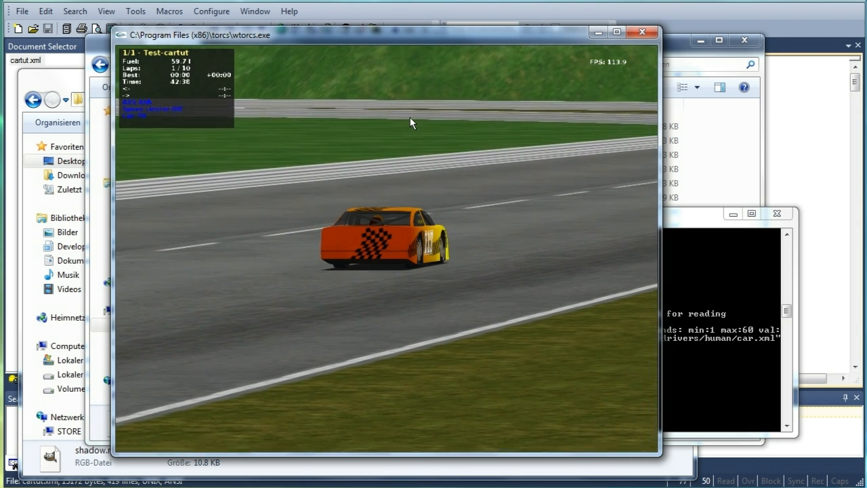
pyautogui.press('1')
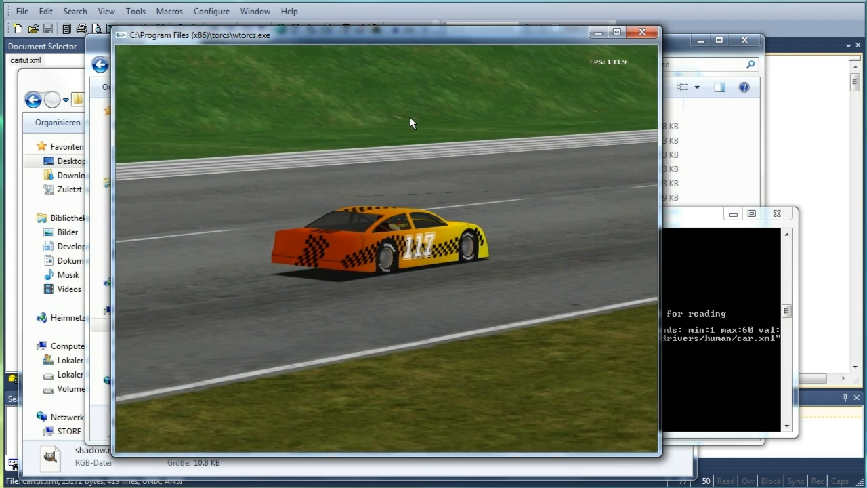
# Restart the race and drive the car forward and in reverse while switching camera views to check the shadow
pyautogui.press('Escape')
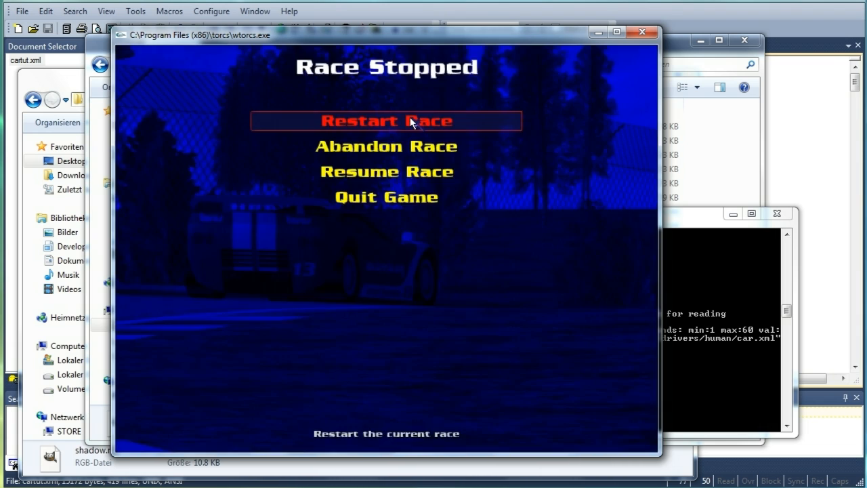
pyautogui.click(409, 119)
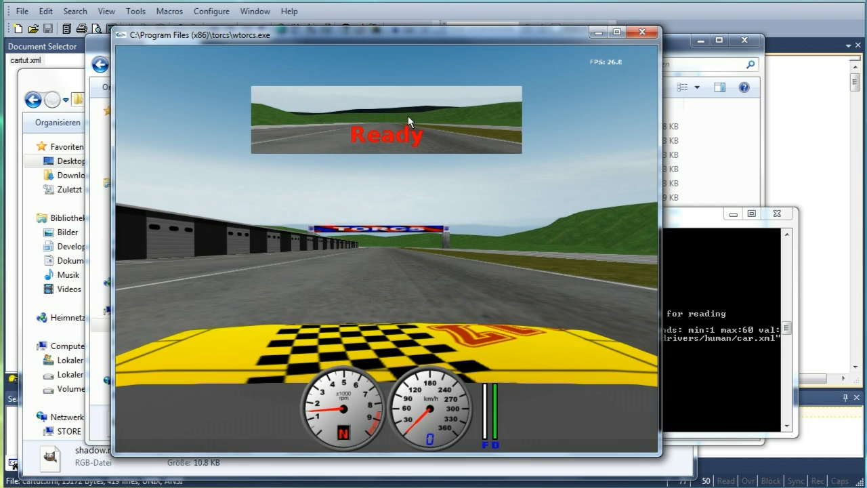
pyautogui.press('Up')
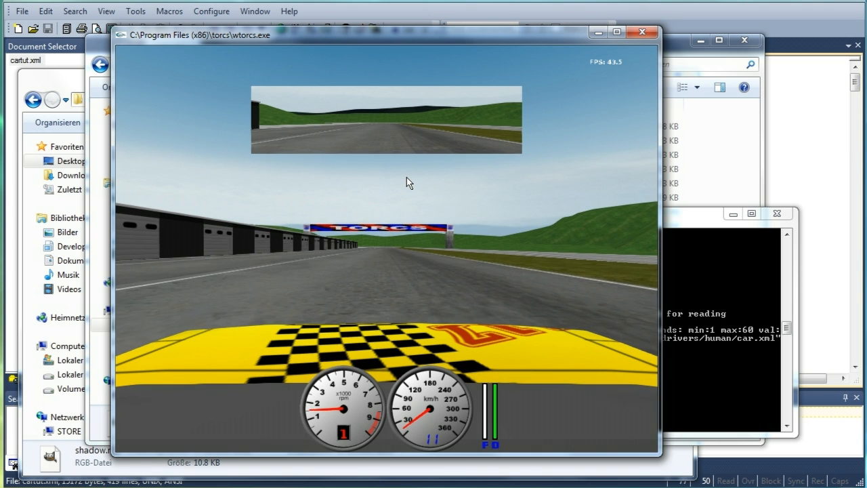
pyautogui.press('F2')
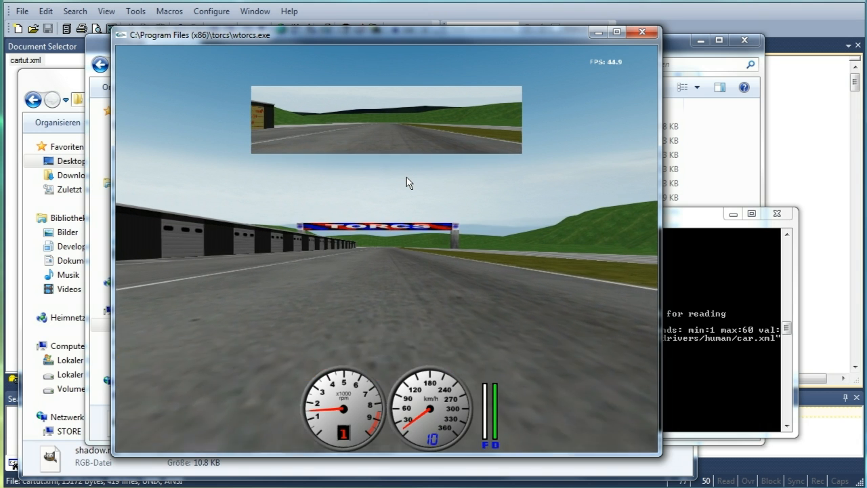
pyautogui.press('F2')
pyautogui.press('Up')
pyautogui.press('Down')
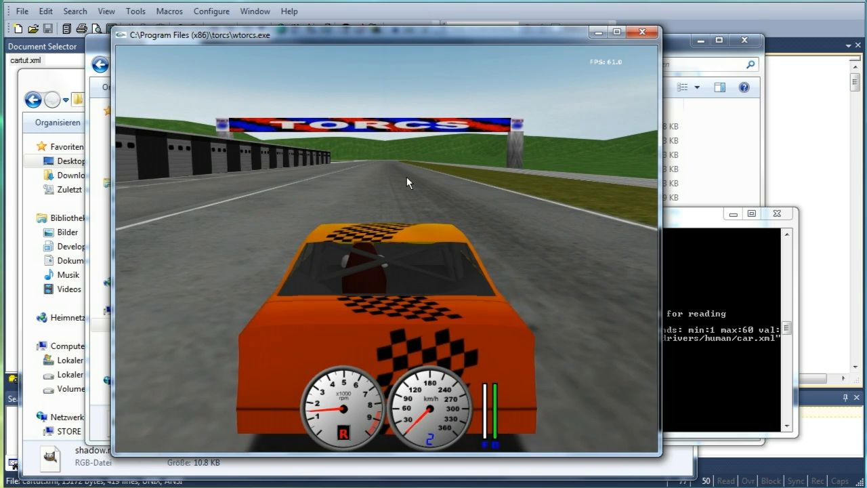
pyautogui.press('Up')
pyautogui.press('Down')
pyautogui.press('Up')
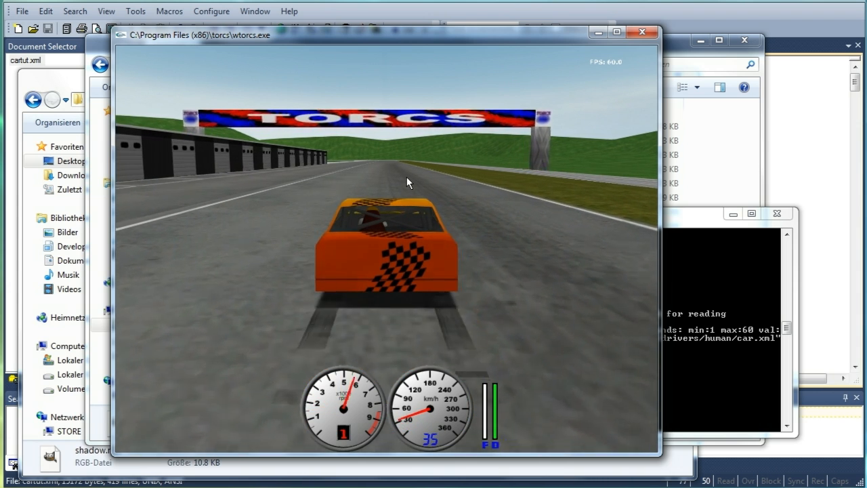
# Abandon the running race and open cartut.xml from the desktop cartut folder in TextPad
pyautogui.press('Escape')
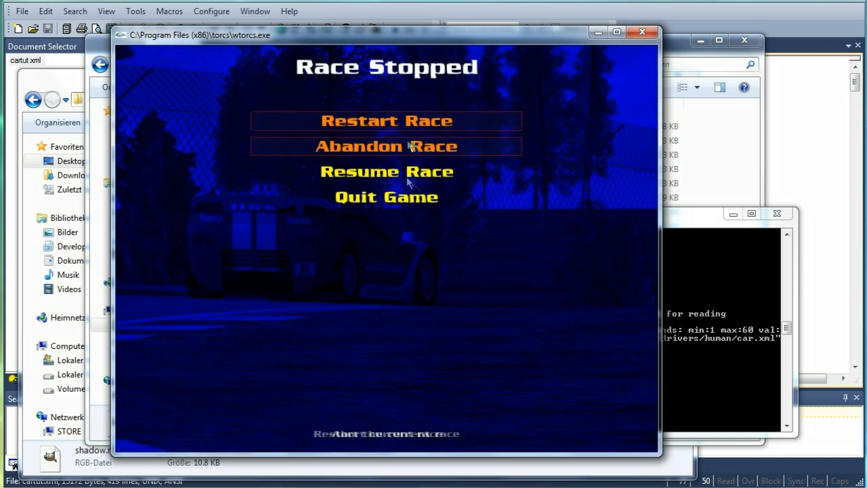
pyautogui.click(407, 149)
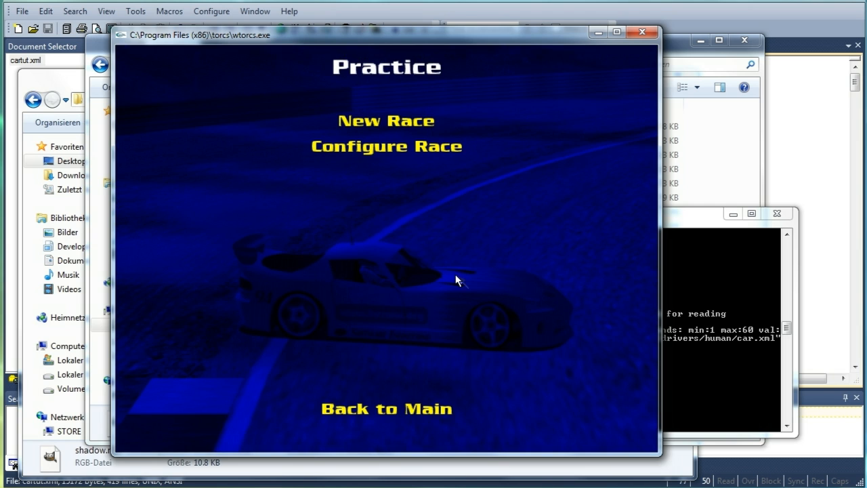
pyautogui.hotkey('alt', 'Tab')
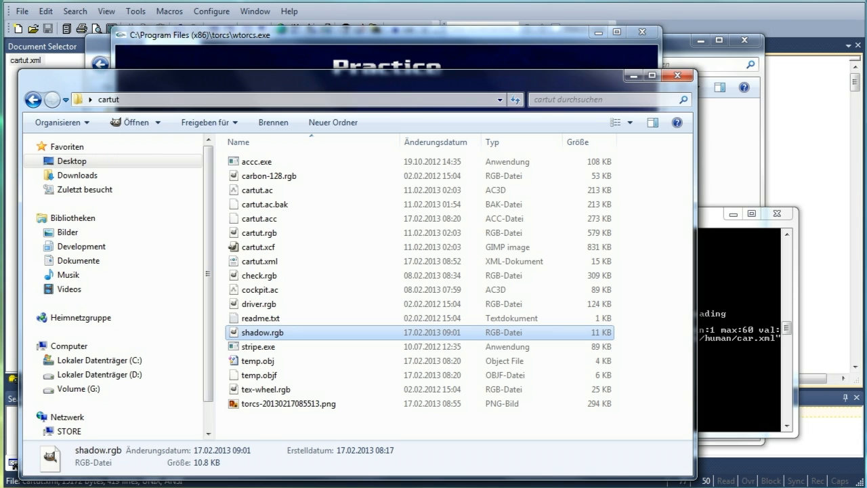
pyautogui.click(318, 262)
pyautogui.rightClick(317, 262)
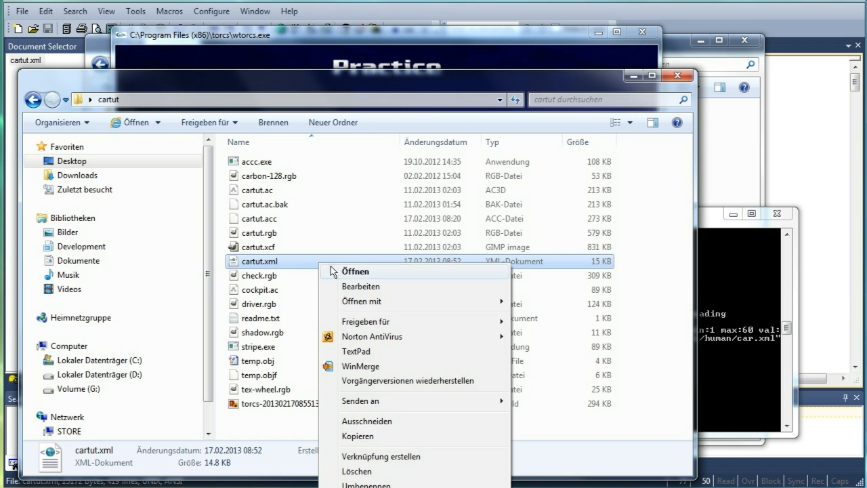
pyautogui.click(383, 350)
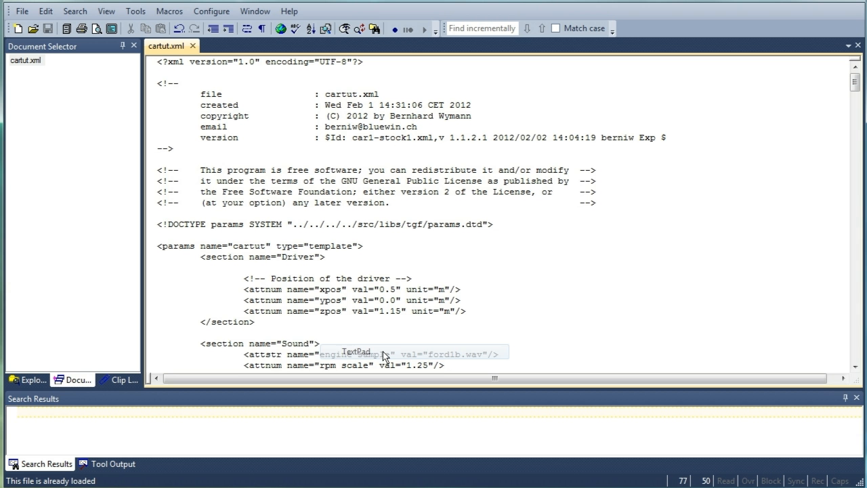
# Set the driver's xpos value to 0.8 and save the file
pyautogui.scroll(-1, 418, 302)
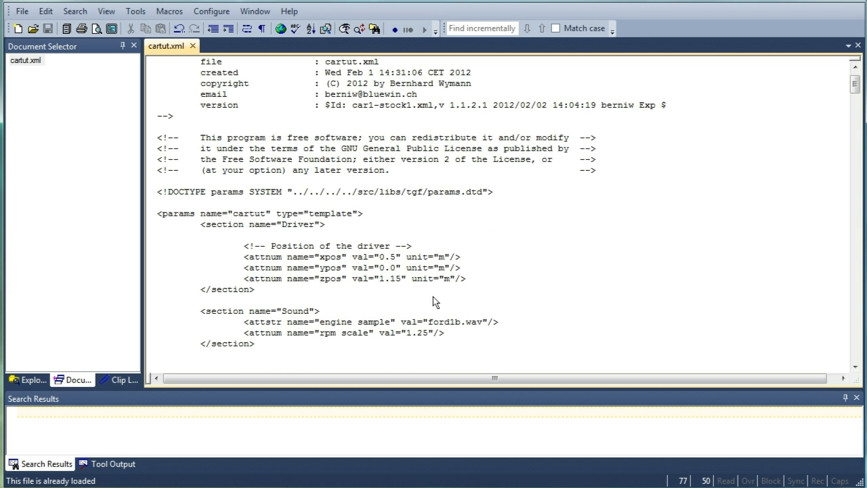
pyautogui.scroll(-1, 417, 268)
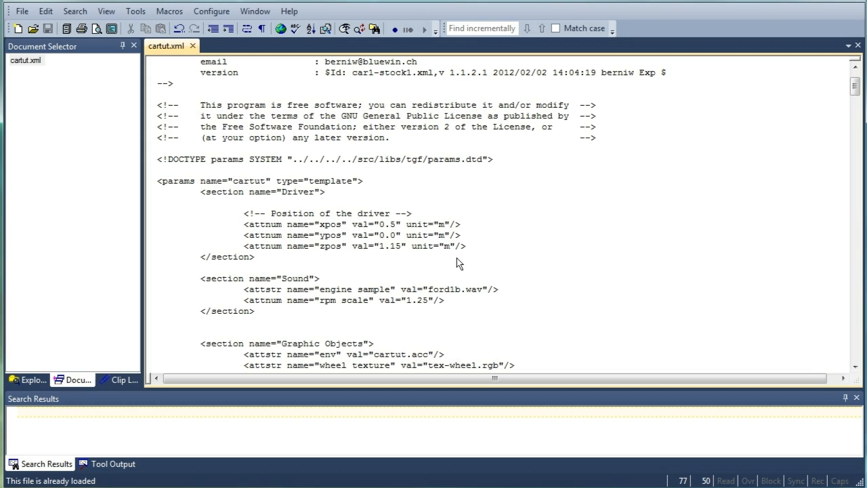
pyautogui.click(394, 228)
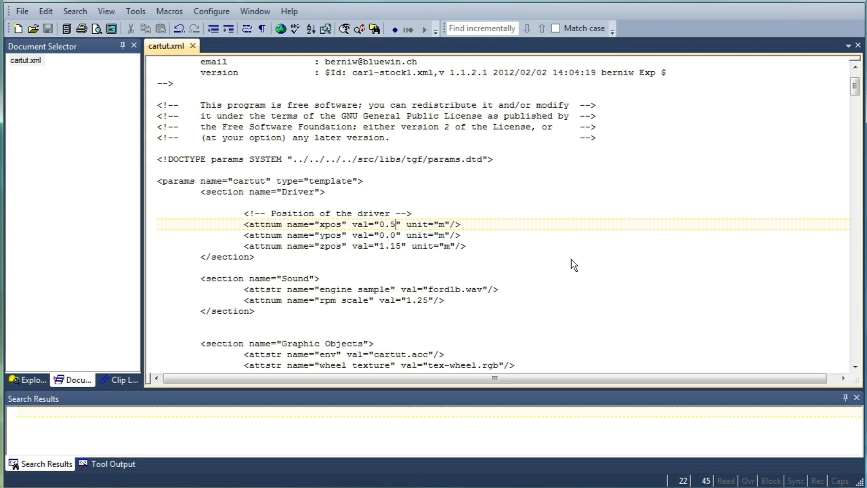
pyautogui.press('BackSpace')
pyautogui.write('8')
pyautogui.hotkey('ctrl', 's')
# Copy cartut.xml into the installed TORCS cartut car folder, replacing the existing file
pyautogui.hotkey('alt', 'Tab')
pyautogui.click(278, 259)
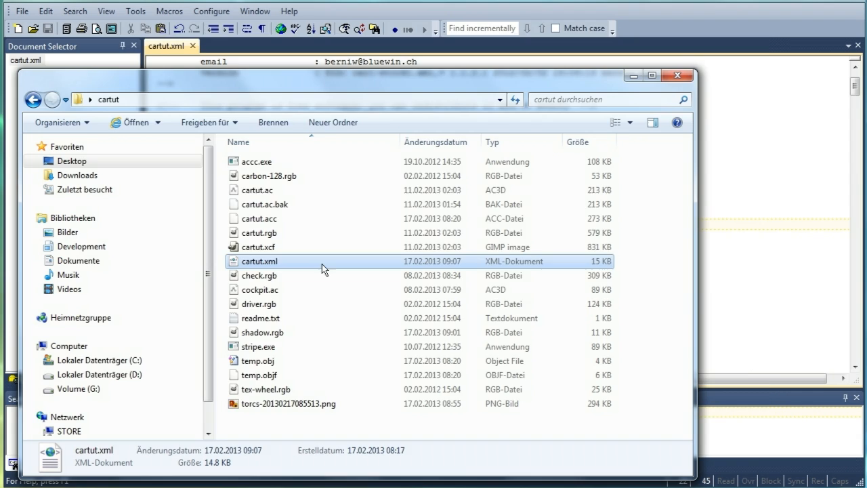
pyautogui.hotkey('ctrl', 'c')
pyautogui.hotkey('alt', 'Tab')
pyautogui.click(378, 374)
pyautogui.hotkey('ctrl', 'v')
pyautogui.click(424, 173)
pyautogui.click(426, 302)
# Start a new race and accelerate along the straight in cockpit view, then leave the race
pyautogui.hotkey('alt', 'Tab')
pyautogui.click(403, 120)
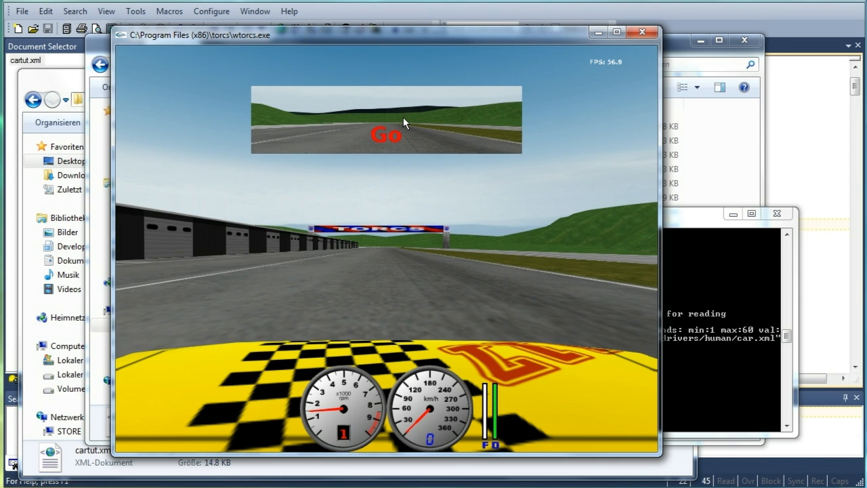
pyautogui.press('Up')
pyautogui.press('Up')
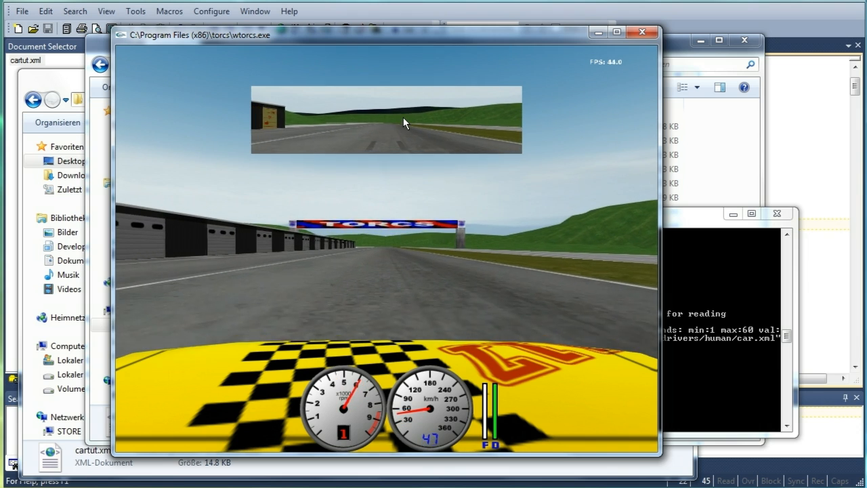
pyautogui.press('Up')
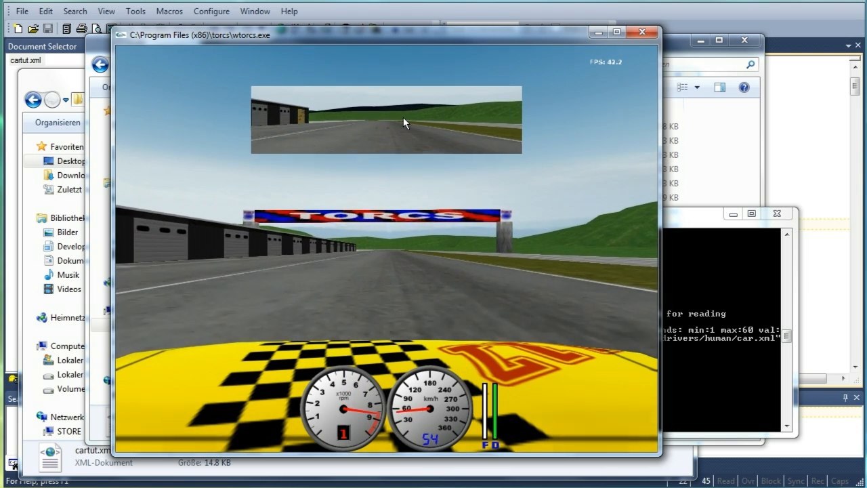
pyautogui.press('Up')
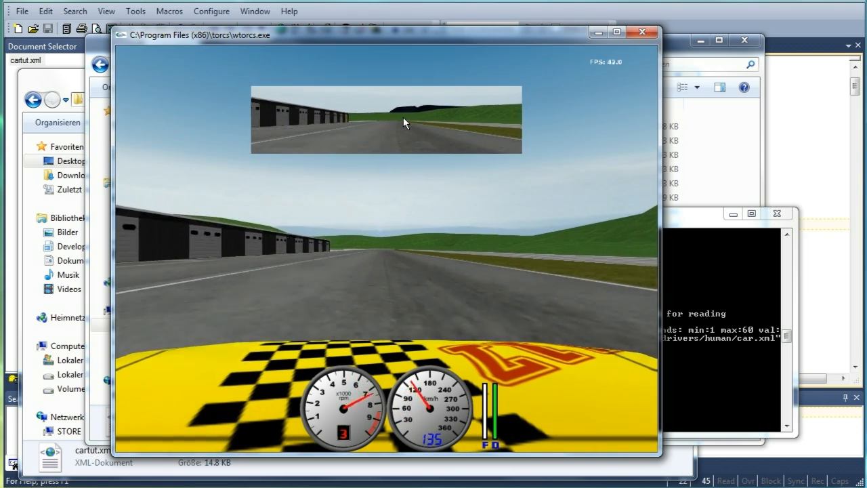
pyautogui.press('Up')
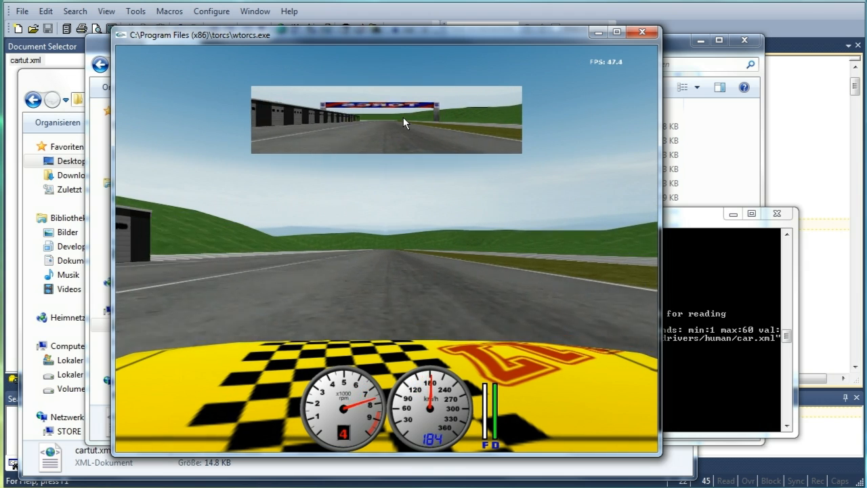
pyautogui.press('Escape')
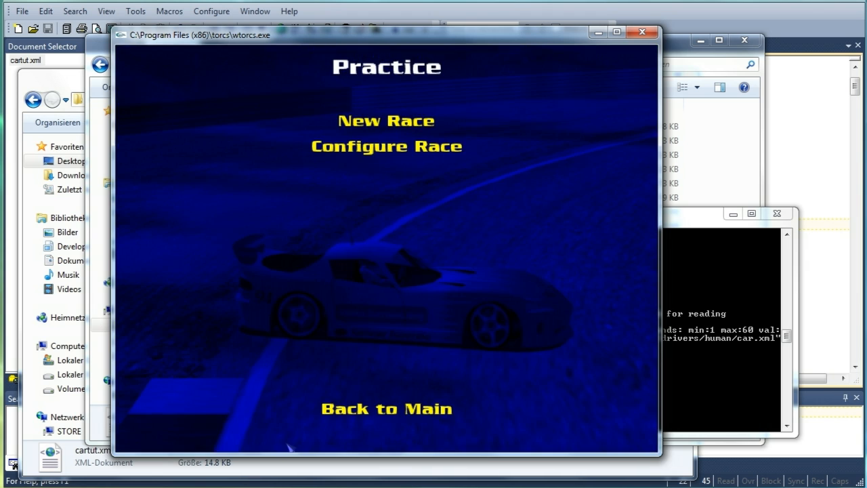
# Comment out the 3D wheel lines in the Graphic Objects section and save the file
pyautogui.scroll(2, 392, 154)
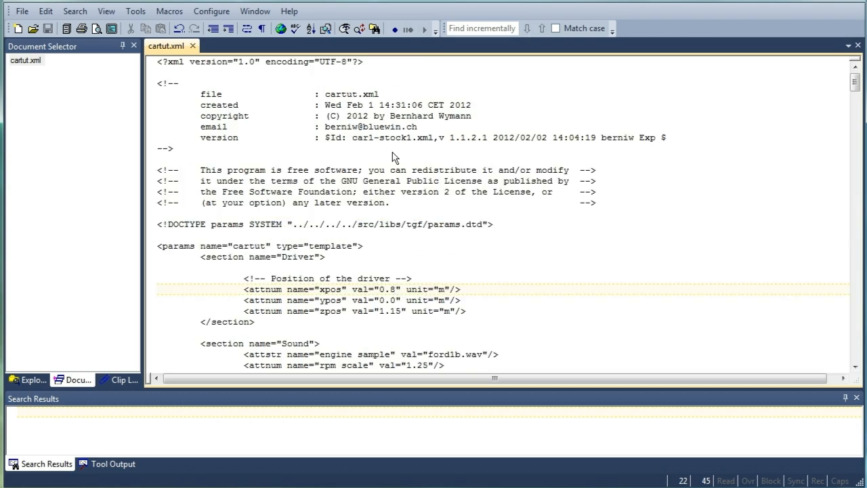
pyautogui.scroll(-4, 393, 154)
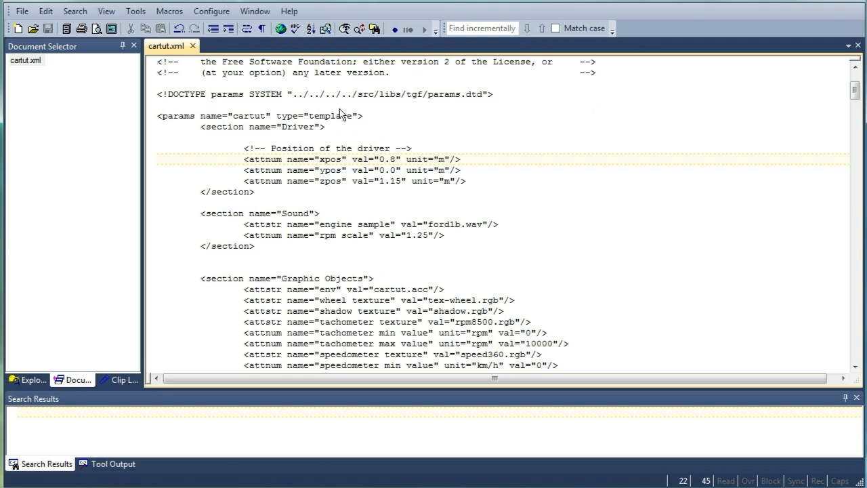
pyautogui.press('Down')
pyautogui.press('Down')
pyautogui.press('Down')
pyautogui.press('Down')
pyautogui.press('Down')
pyautogui.press('Down')
pyautogui.press('Down')
pyautogui.press('Down')
pyautogui.press('Down')
pyautogui.press('Down')
pyautogui.press('Down')
pyautogui.press('Down')
pyautogui.press('Down')
pyautogui.press('Down')
pyautogui.press('Down')
pyautogui.press('Down')
pyautogui.press('Down')
pyautogui.press('Down')
pyautogui.press('Down')
pyautogui.press('Down')
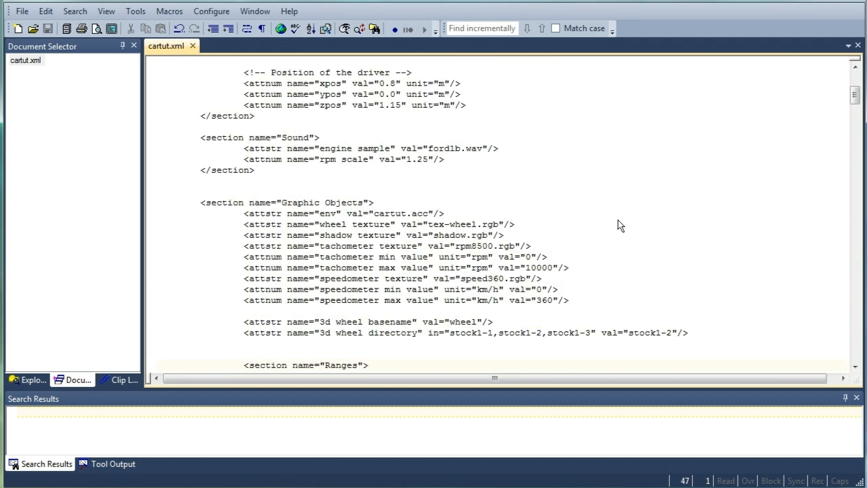
pyautogui.press('Down')
pyautogui.press('Up')
pyautogui.press('Up')
pyautogui.press('Up')
pyautogui.press('Up')
pyautogui.press('Up')
pyautogui.press('Up')
pyautogui.press('Up')
pyautogui.press('Up')
pyautogui.press('Up')
pyautogui.press('Up')
pyautogui.press('Up')
pyautogui.press('Up')
pyautogui.press('Up')
pyautogui.press('Up')
pyautogui.press('Up')
pyautogui.press('Up')
pyautogui.press('Home')
pyautogui.press('Right')
pyautogui.press('Right')
pyautogui.press('Right')
pyautogui.press('Right')
pyautogui.press('Right')
pyautogui.press('Right')
pyautogui.press('Right')
pyautogui.press('Right')
pyautogui.press('Left')
pyautogui.press('Left')
pyautogui.press('Left')
pyautogui.press('Left')
pyautogui.write('!--')
pyautogui.press('Down')
pyautogui.press('End')
pyautogui.write('-->')
pyautogui.hotkey('ctrl', 's')
# Comment out the first exhaust flame section in the Exhaust settings and save the file
pyautogui.scroll(-15, 501, 224)
pyautogui.click(252, 181)
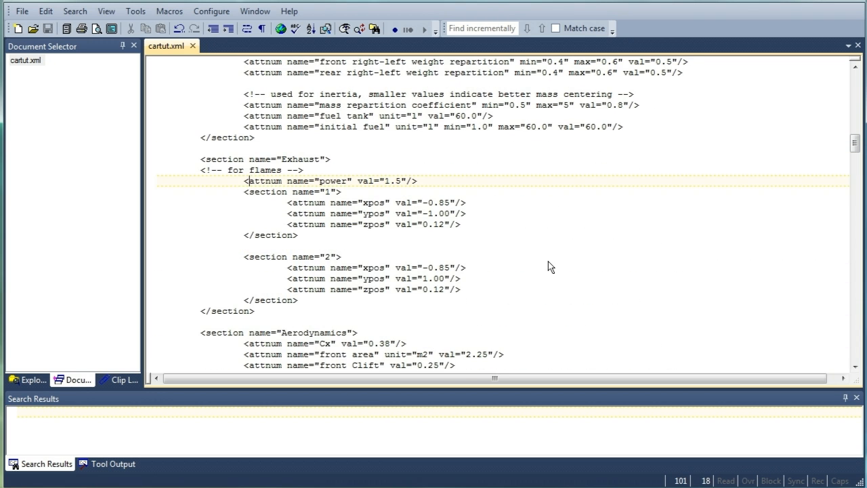
pyautogui.click(249, 191)
pyautogui.write('!--')
pyautogui.press('Down')
pyautogui.press('Down')
pyautogui.press('Down')
pyautogui.press('Down')
pyautogui.press('Down')
pyautogui.press('Down')
pyautogui.press('Down')
pyautogui.press('Down')
pyautogui.press('Down')
pyautogui.press('Down')
pyautogui.write('--')
pyautogui.hotkey('ctrl', 's')
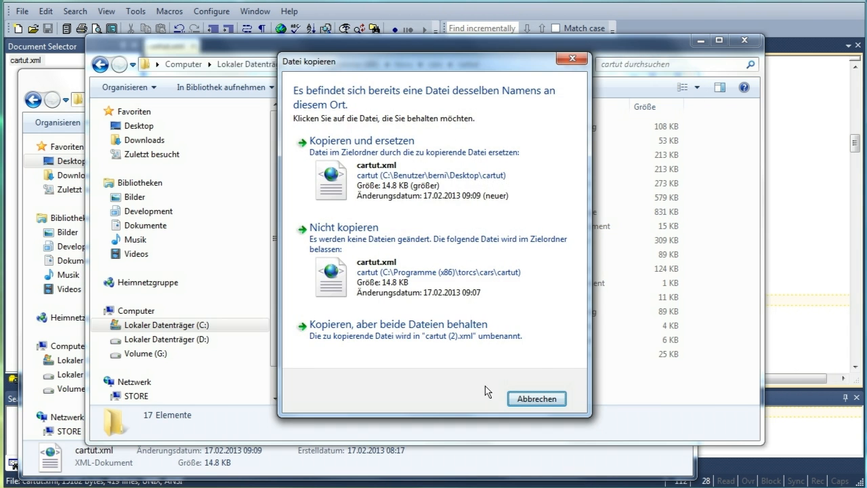
# Replace the installed cartut.xml with the edited copy
pyautogui.click(362, 140)
pyautogui.click(369, 302)
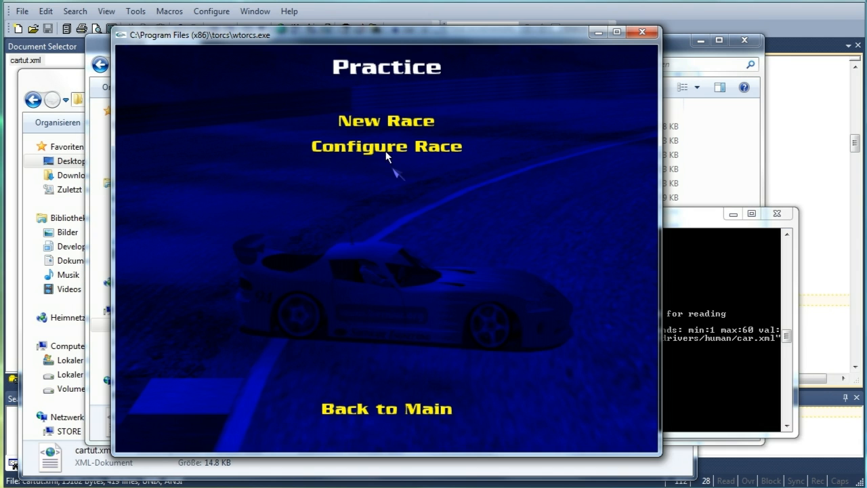
# Run a new race, drive forward and in reverse in chase view to check the shadow, then abandon it
pyautogui.click(369, 120)
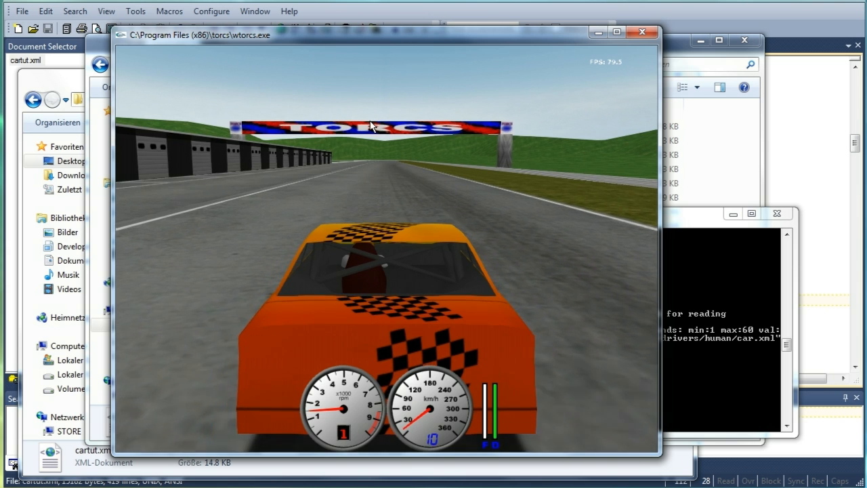
pyautogui.press('F9')
pyautogui.press('Up')
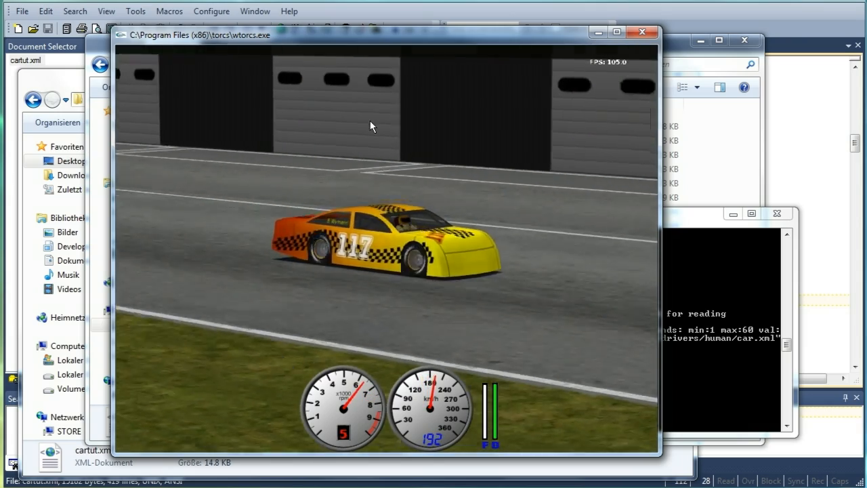
pyautogui.press('Down')
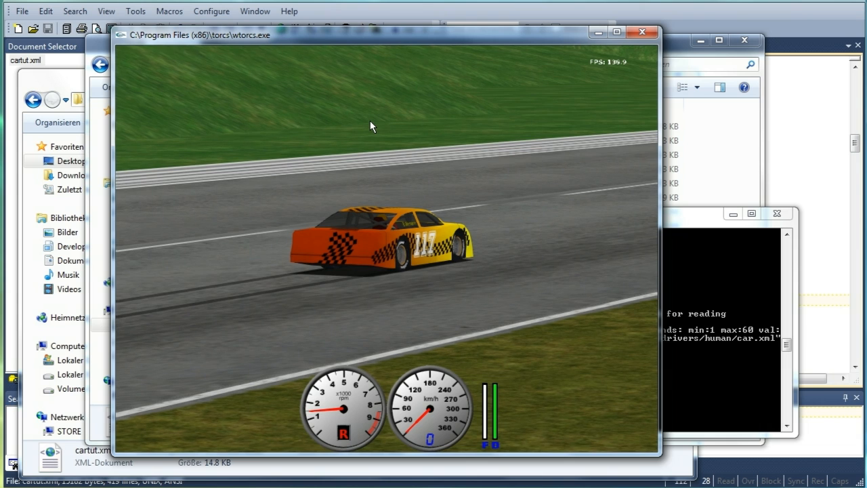
pyautogui.press('1')
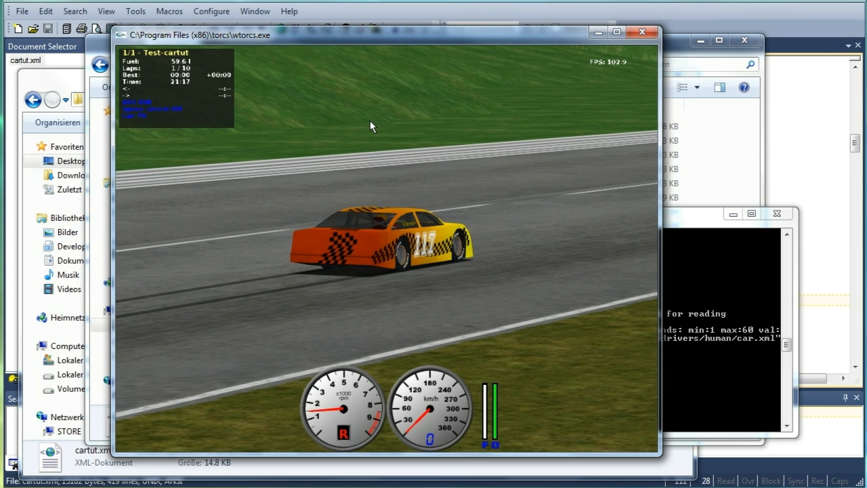
pyautogui.press('1')
pyautogui.press('Up')
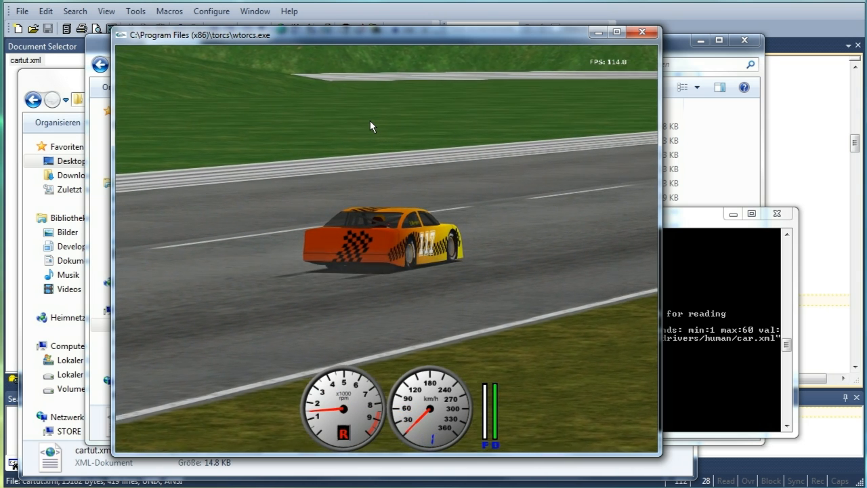
pyautogui.press('Escape')
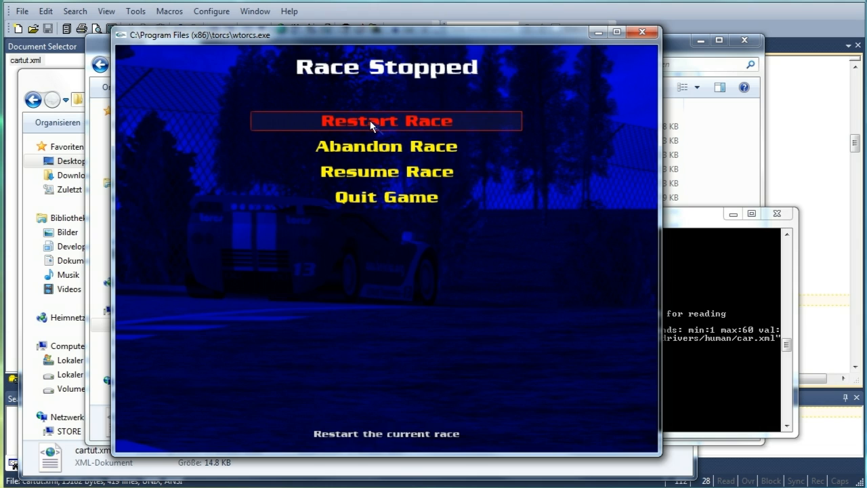
pyautogui.click(371, 146)
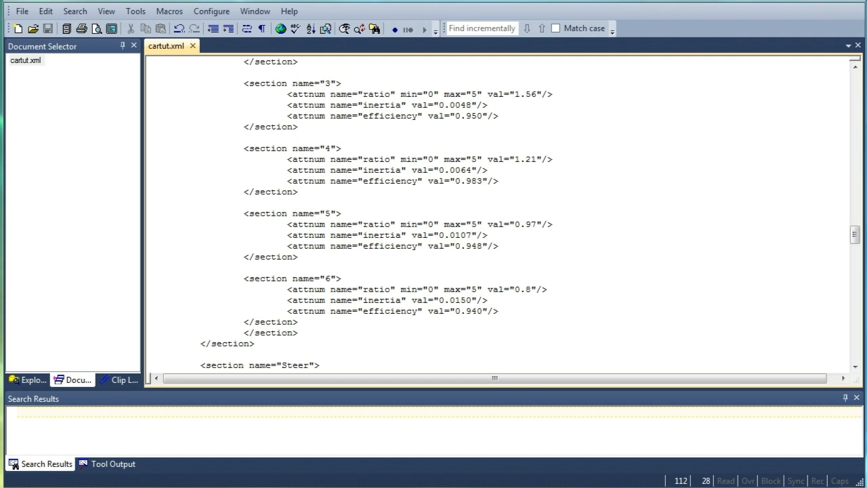
# Delete the closing bracket at the end of gear 5's efficiency line and save the file
pyautogui.click(522, 246)
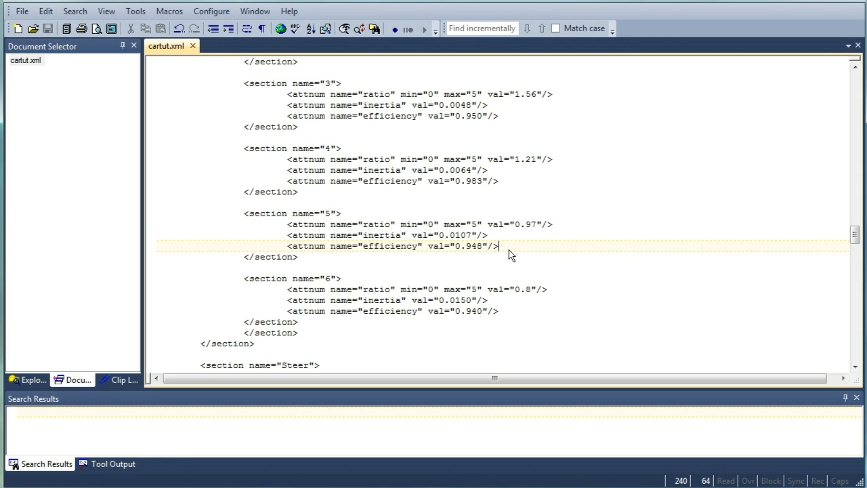
pyautogui.press('BackSpace')
pyautogui.hotkey('ctrl', 's')
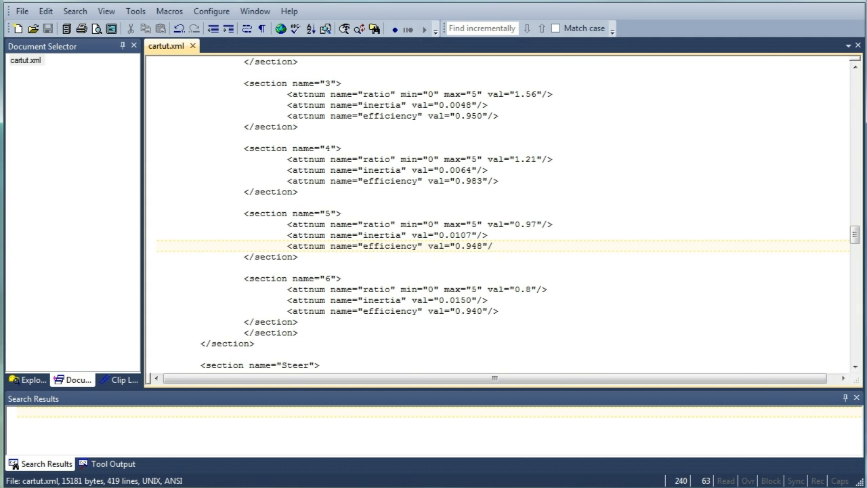
# Open the cars folder of the TORCS installation directory
pyautogui.hotkey('alt', 'Tab')
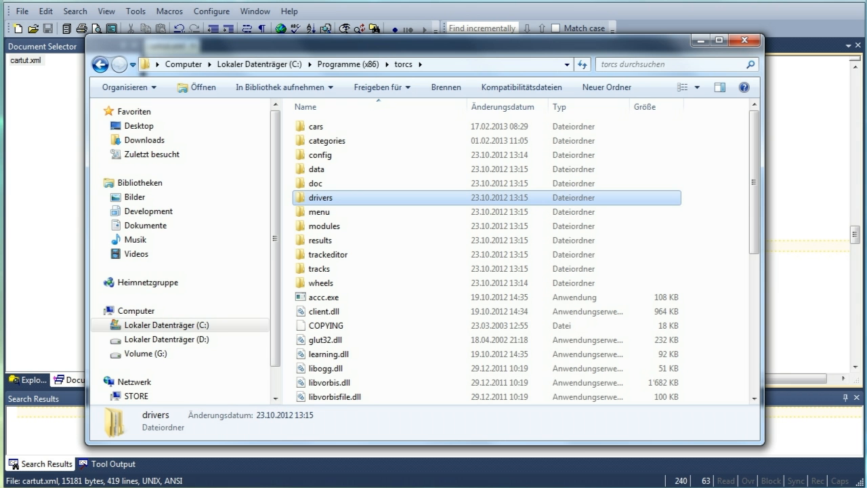
pyautogui.hotkey('alt', 'Tab')
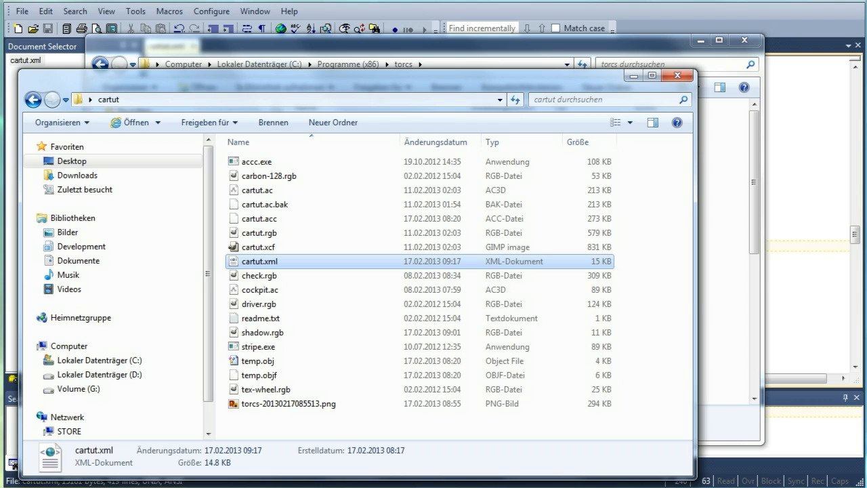
pyautogui.click(306, 261)
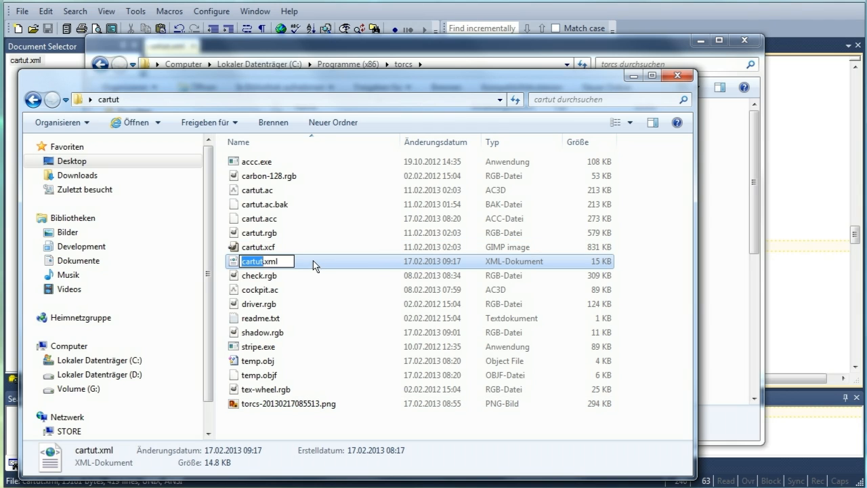
pyautogui.press('Escape')
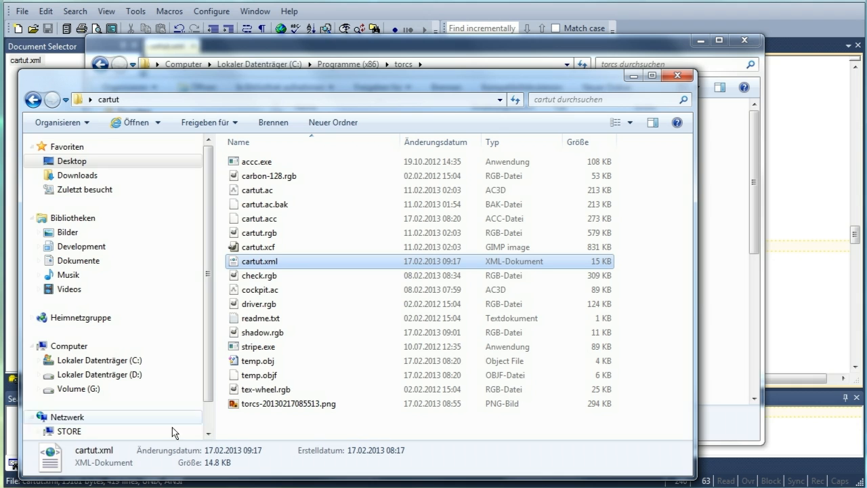
pyautogui.hotkey('alt', 'Tab')
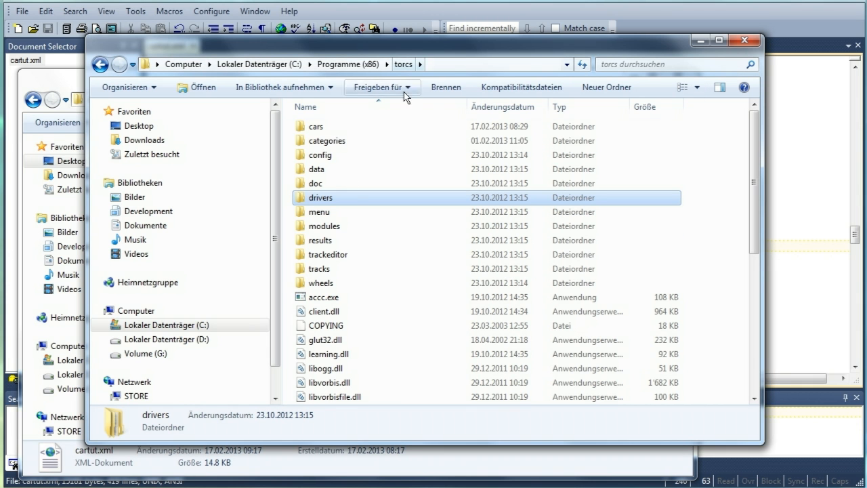
pyautogui.doubleClick(329, 125)
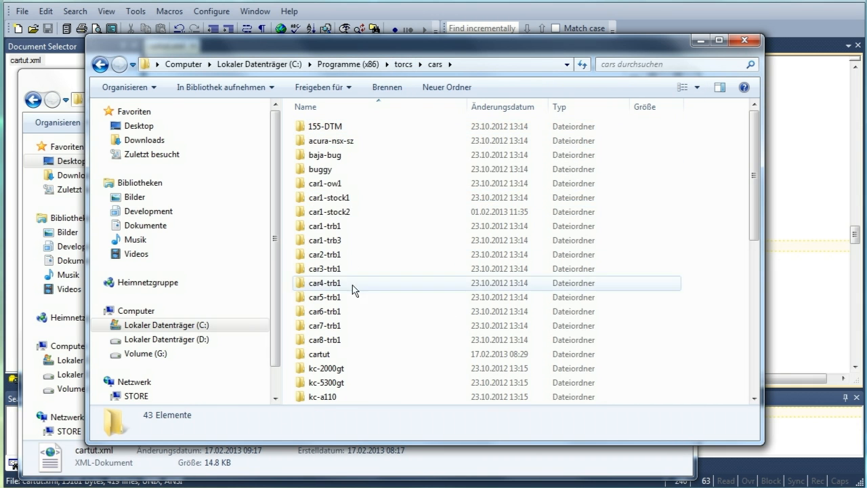
# Paste the edited cartut.xml into the installed cartut car folder, replacing the existing file
pyautogui.doubleClick(332, 353)
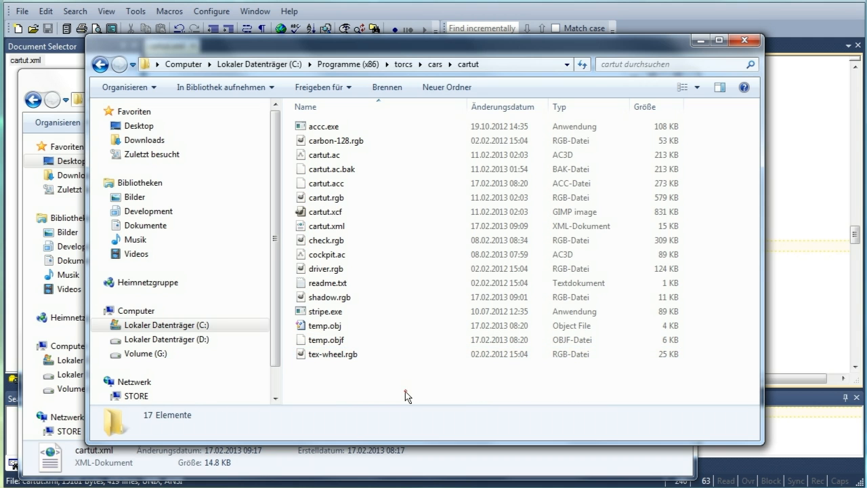
pyautogui.hotkey('ctrl', 'v')
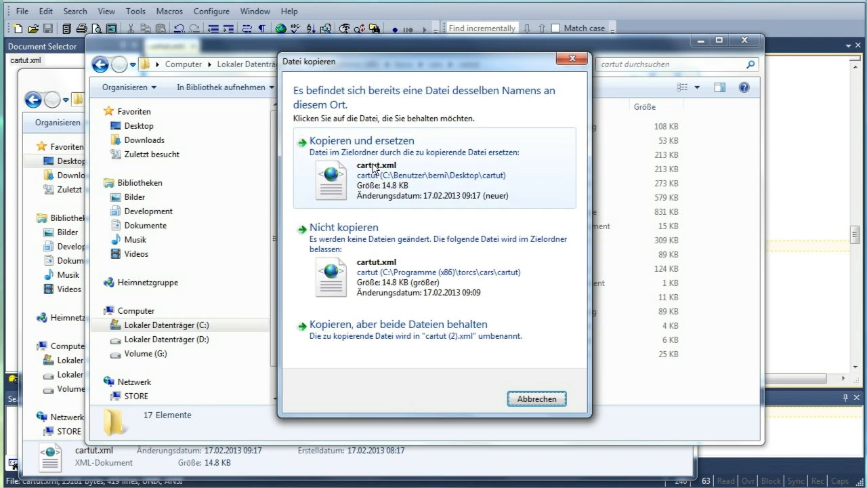
pyautogui.click(406, 122)
pyautogui.click(425, 300)
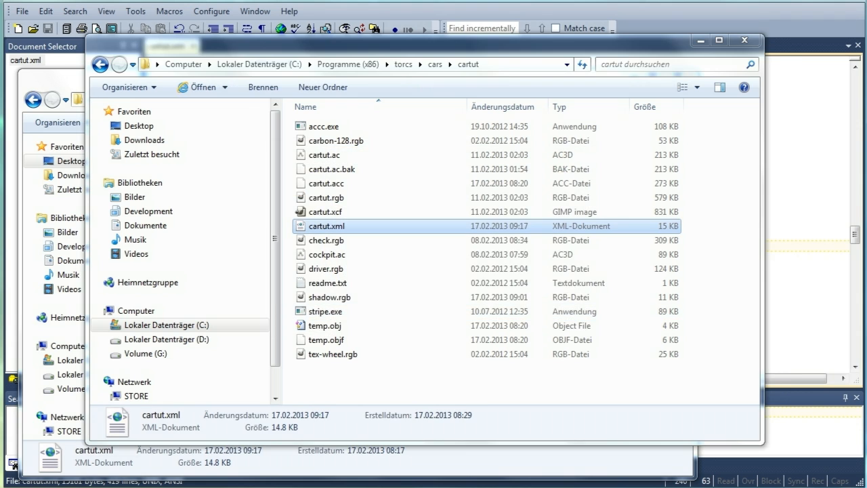
# Switch to TORCS, rearrange its window and console, and start a new practice race
pyautogui.hotkey('alt', 'Tab')
pyautogui.hotkey('alt', 'Tab')
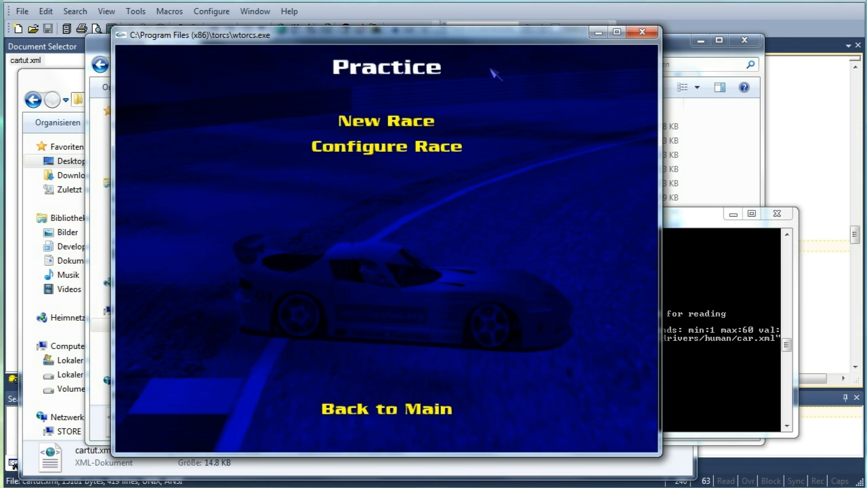
pyautogui.moveTo(685, 221); pyautogui.dragTo(735, 264)
pyautogui.moveTo(434, 39); pyautogui.dragTo(342, 23)
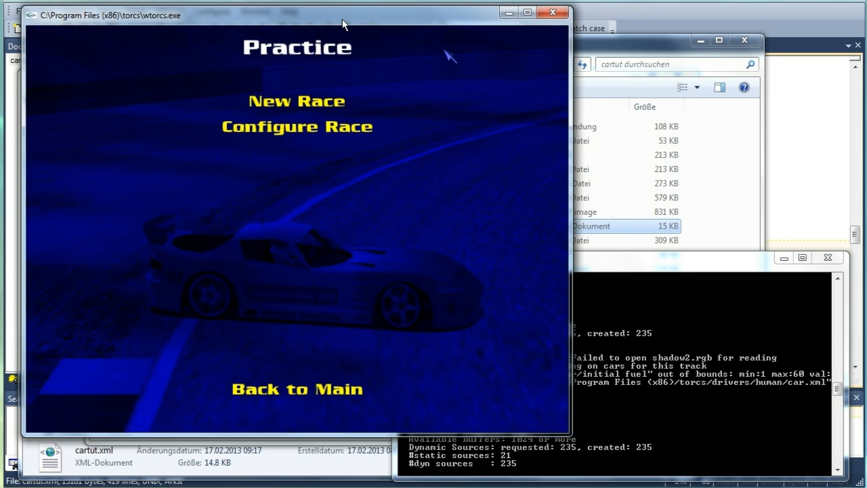
pyautogui.click(304, 99)
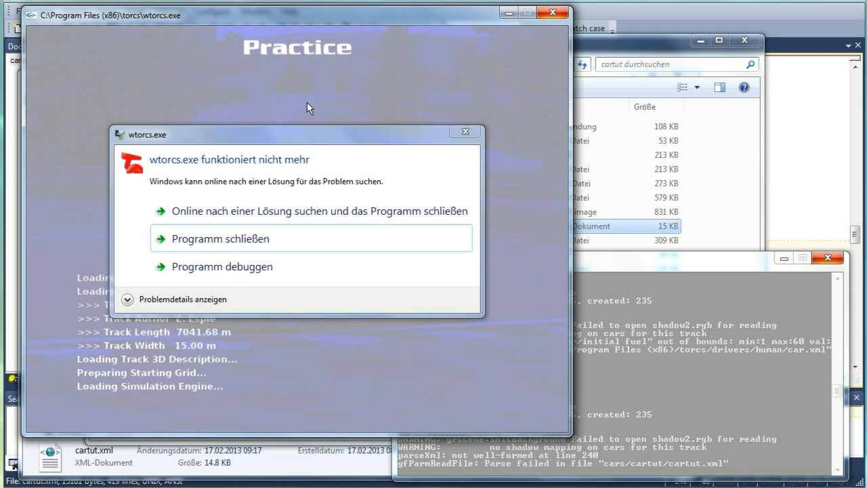
# Check the console log for the parse error and close the TORCS program
pyautogui.click(659, 261)
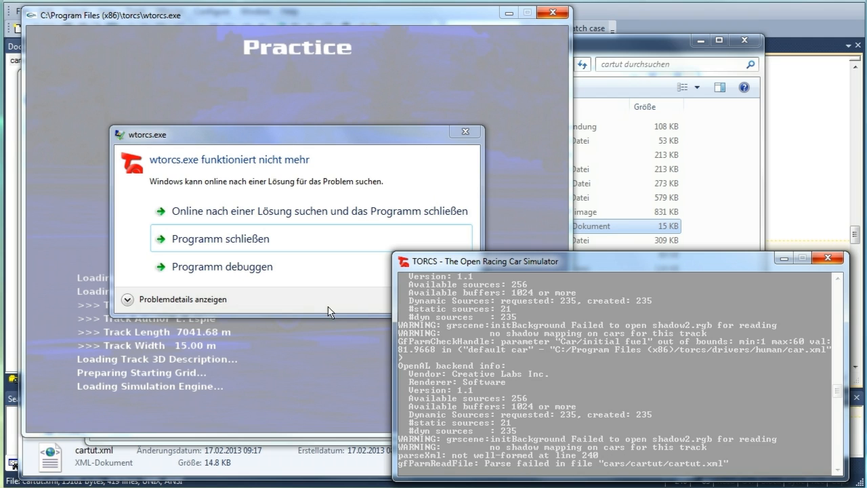
pyautogui.click(249, 237)
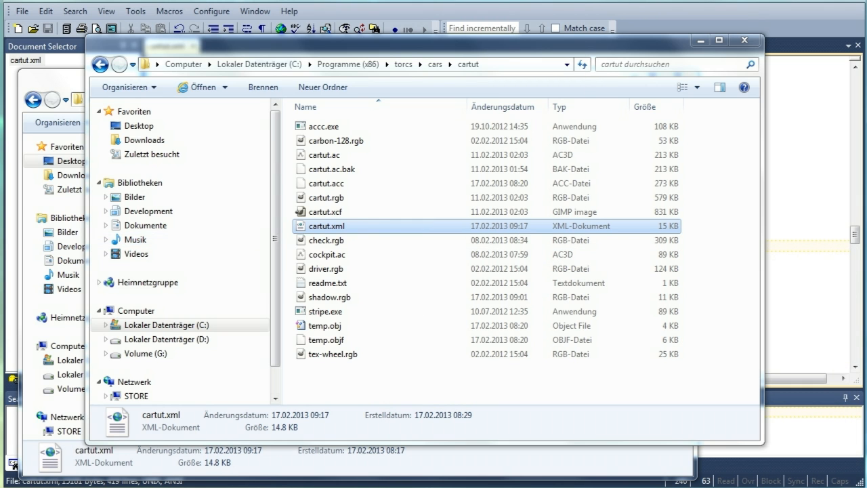
# Restore the closing bracket at the end of gear 5's efficiency line in the editor and save the file
pyautogui.hotkey('alt', 'Tab')
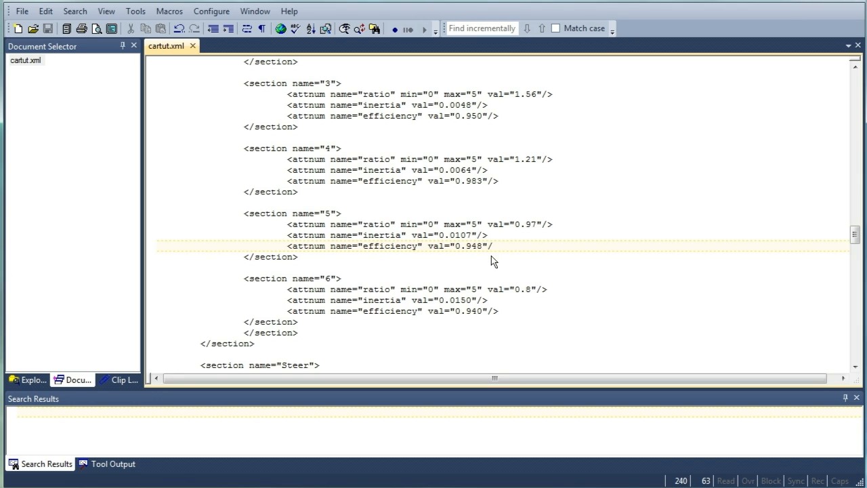
pyautogui.write('>')
pyautogui.hotkey('ctrl', 's')
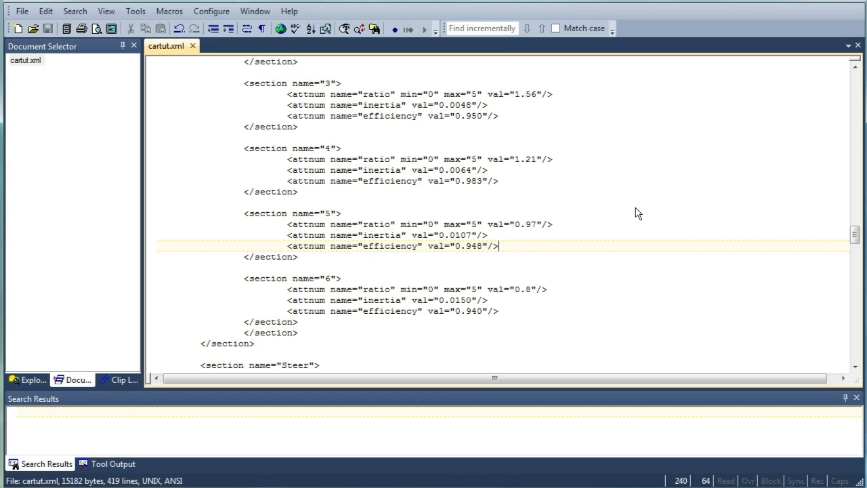